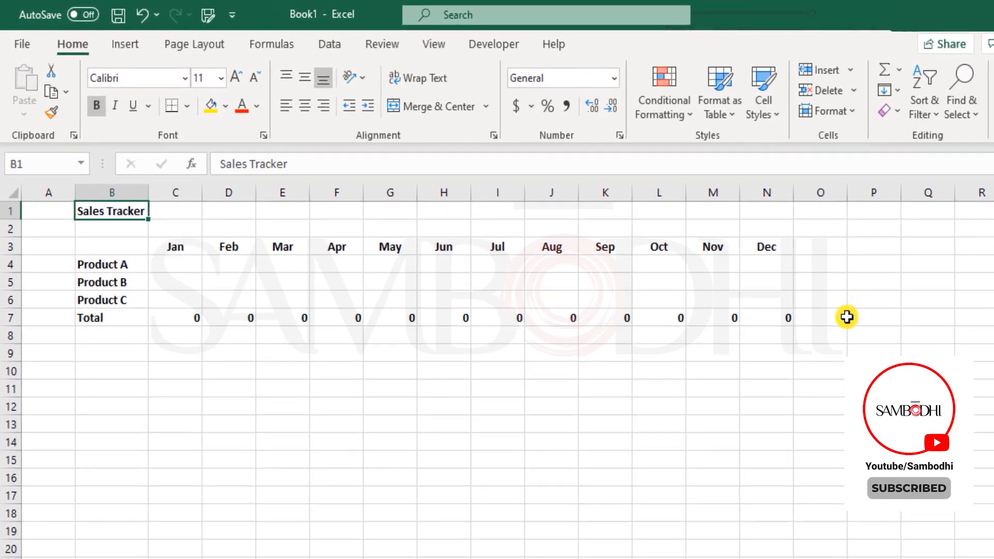
# Review the Jan product cells and the Jan total formula in C7, leaving it unchanged
pyautogui.moveTo(183, 264); pyautogui.dragTo(187, 296)
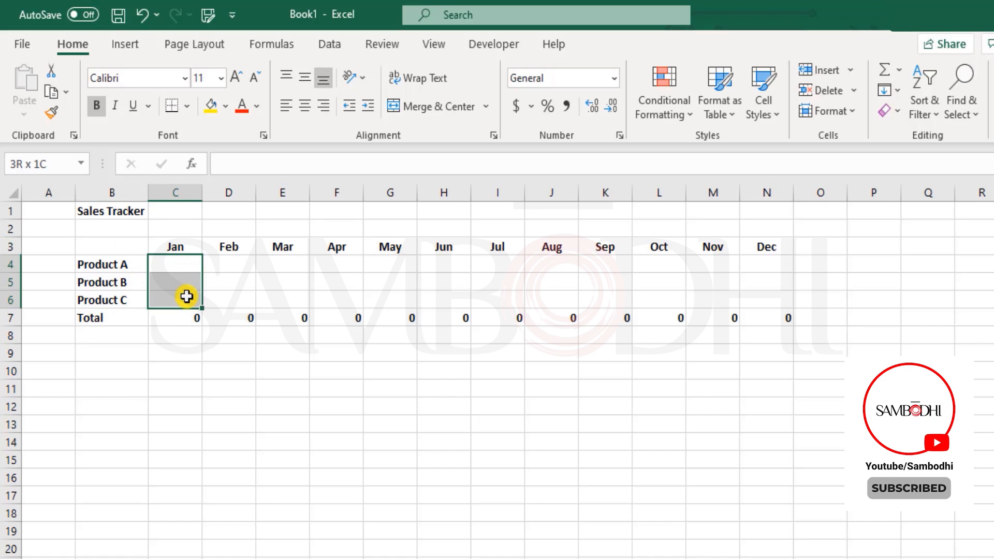
pyautogui.moveTo(186, 296); pyautogui.dragTo(189, 295)
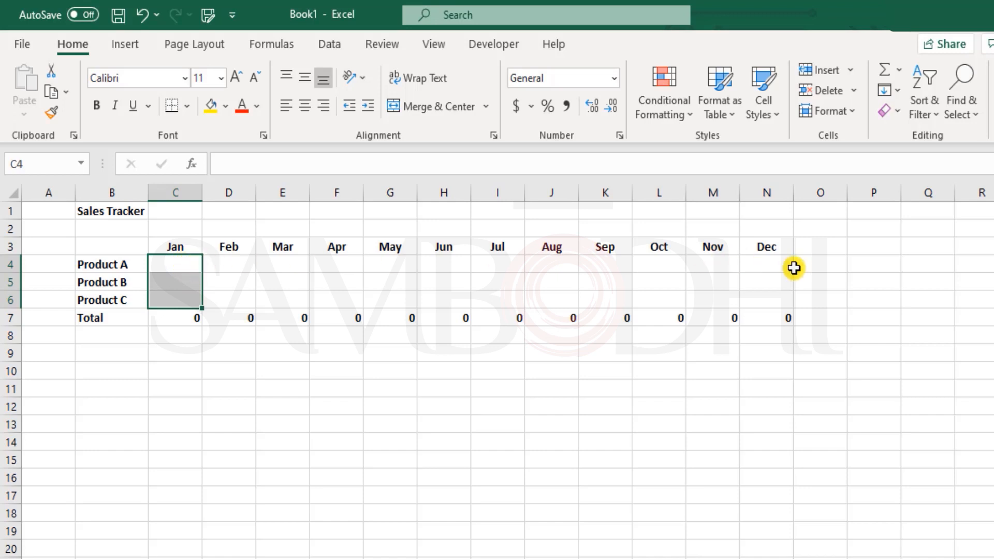
pyautogui.click(174, 315)
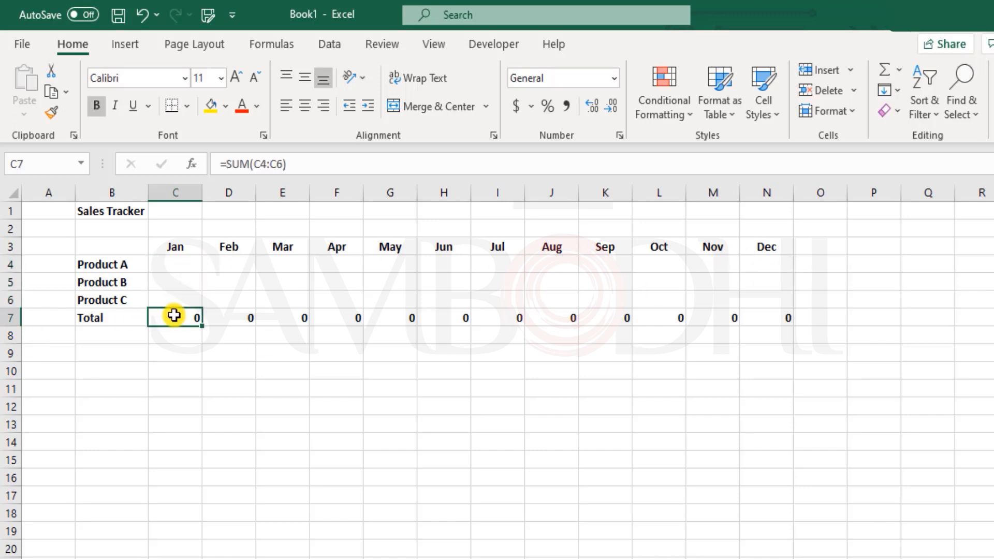
pyautogui.doubleClick(174, 315)
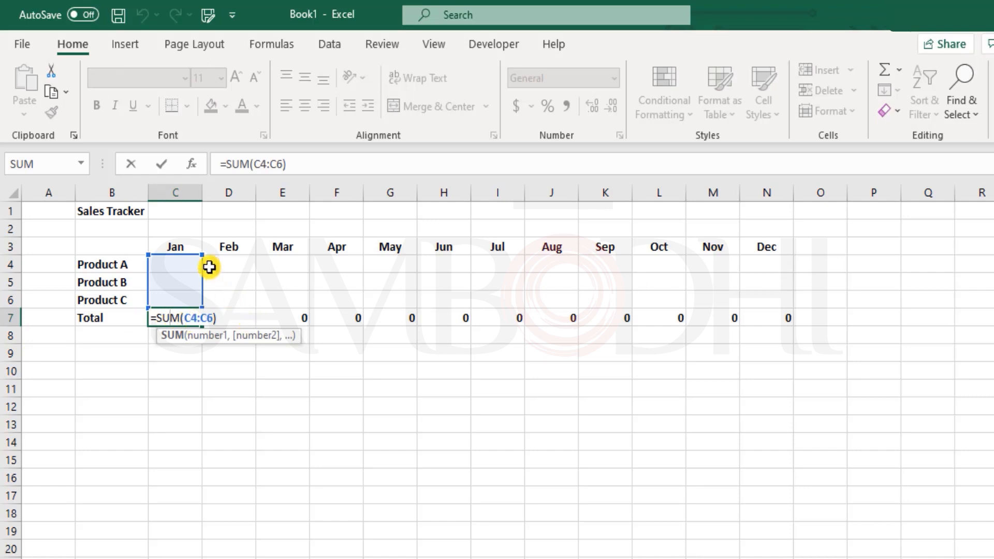
pyautogui.press('Escape')
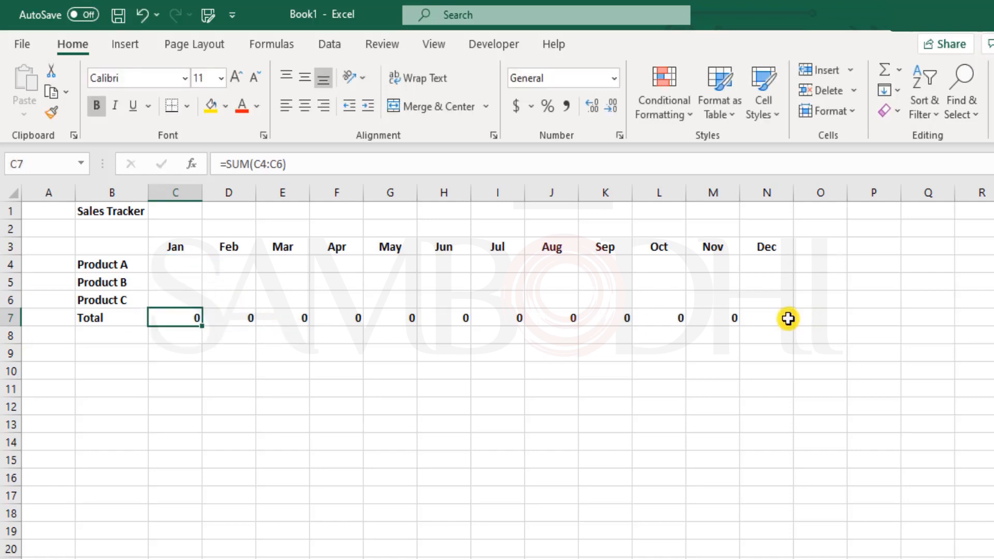
pyautogui.moveTo(781, 298)
pyautogui.mouseDown()
pyautogui.moveTo(181, 288)
pyautogui.moveTo(180, 273)
pyautogui.mouseUp()
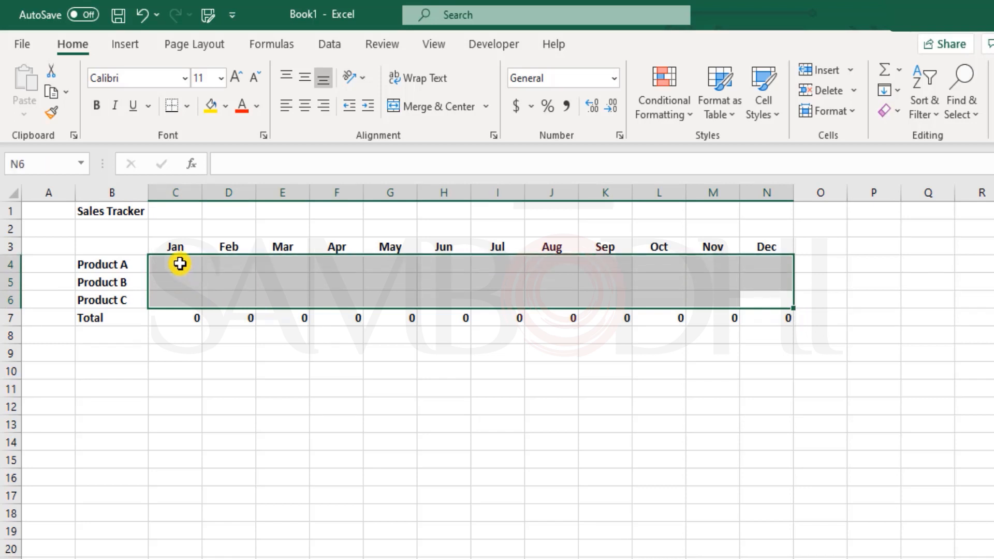
pyautogui.click(181, 266)
pyautogui.moveTo(184, 263); pyautogui.dragTo(755, 300)
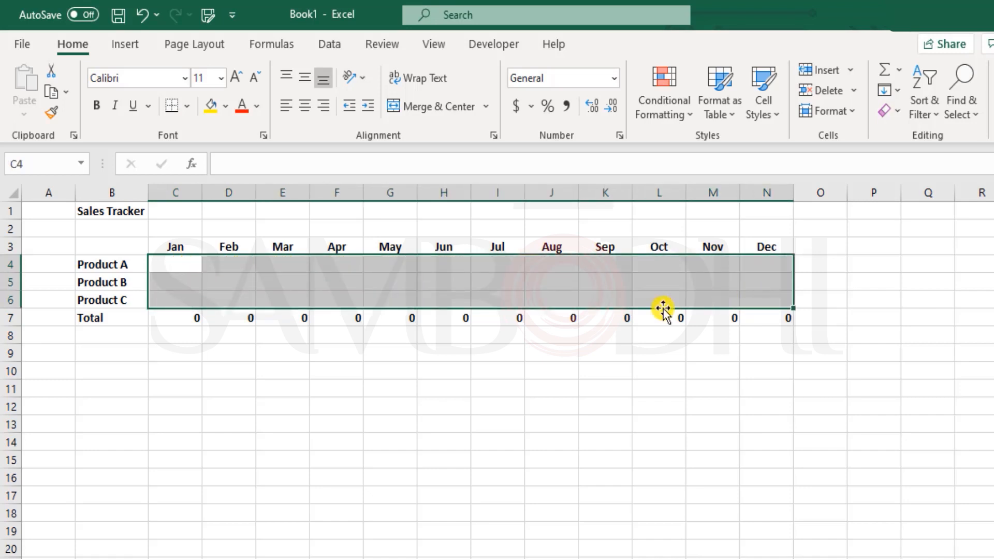
pyautogui.click(184, 267)
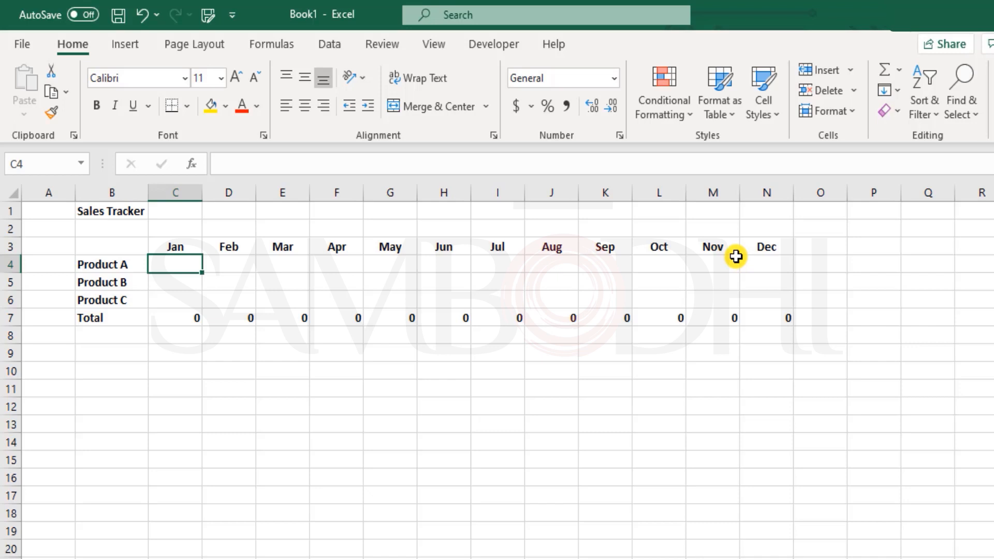
# Enter =RAND() in Product A's Jan cell C4
pyautogui.write('=ran')
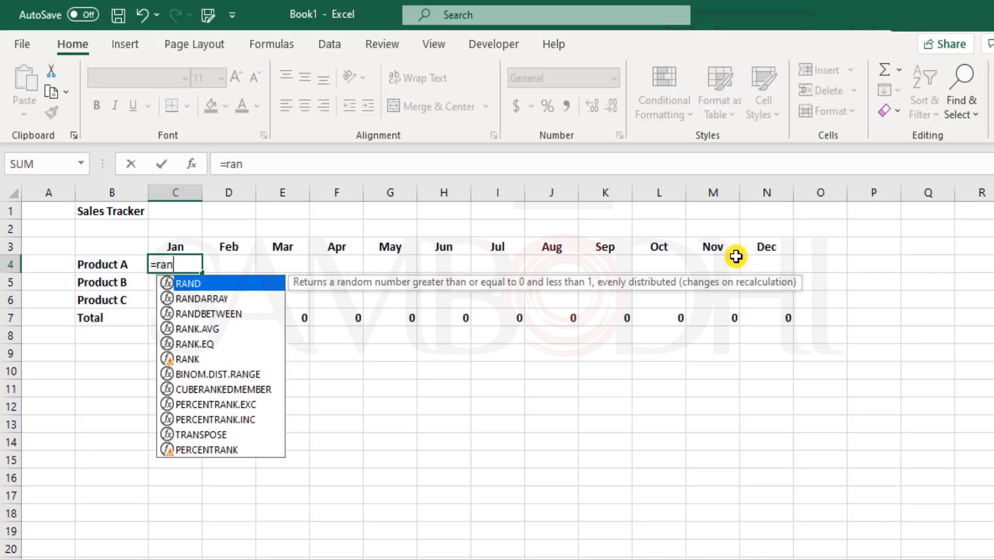
pyautogui.press('Tab')
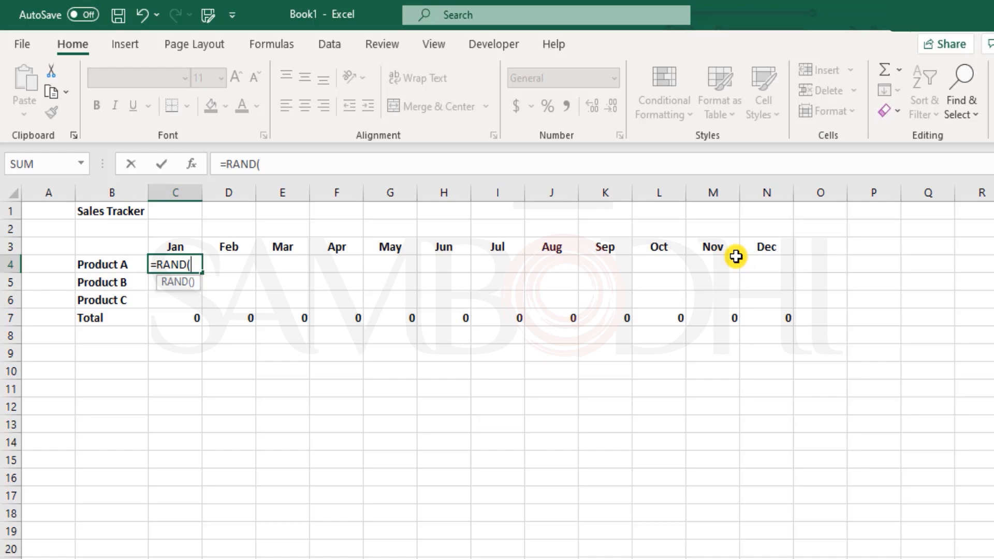
pyautogui.write(')')
pyautogui.press('Return')
pyautogui.press('Up')
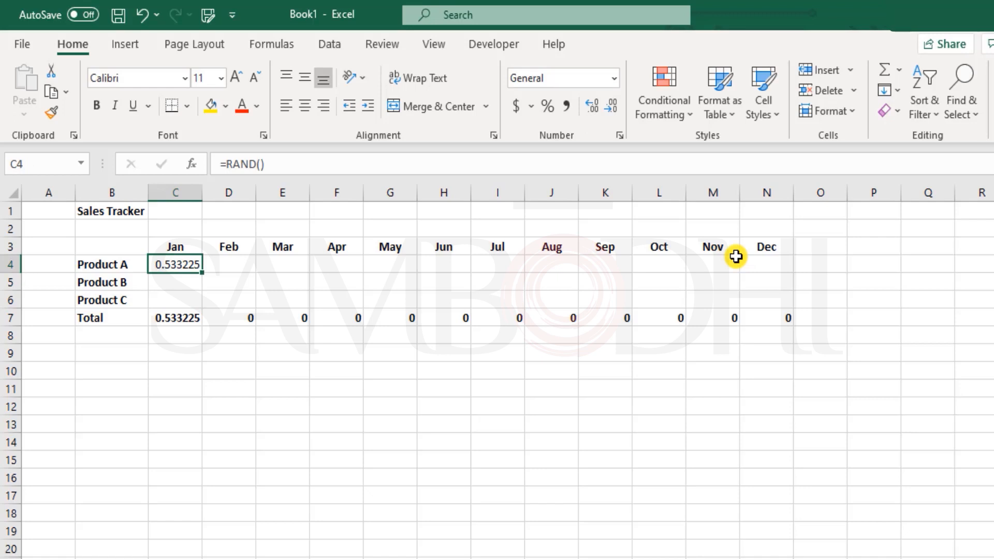
# Write the note 'RAND()' in C10 and 'values between 0 & 1' in D10
pyautogui.press('Down')
pyautogui.press('Down')
pyautogui.press('Down')
pyautogui.press('Down')
pyautogui.press('Down')
pyautogui.press('Down')
pyautogui.write('R')
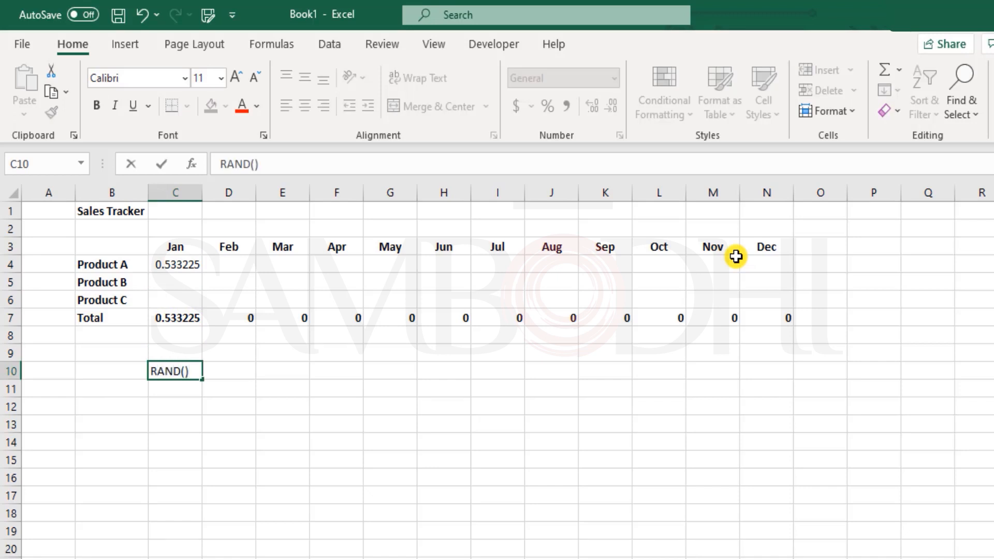
pyautogui.write('AND()')
pyautogui.press('Tab')
pyautogui.write('va')
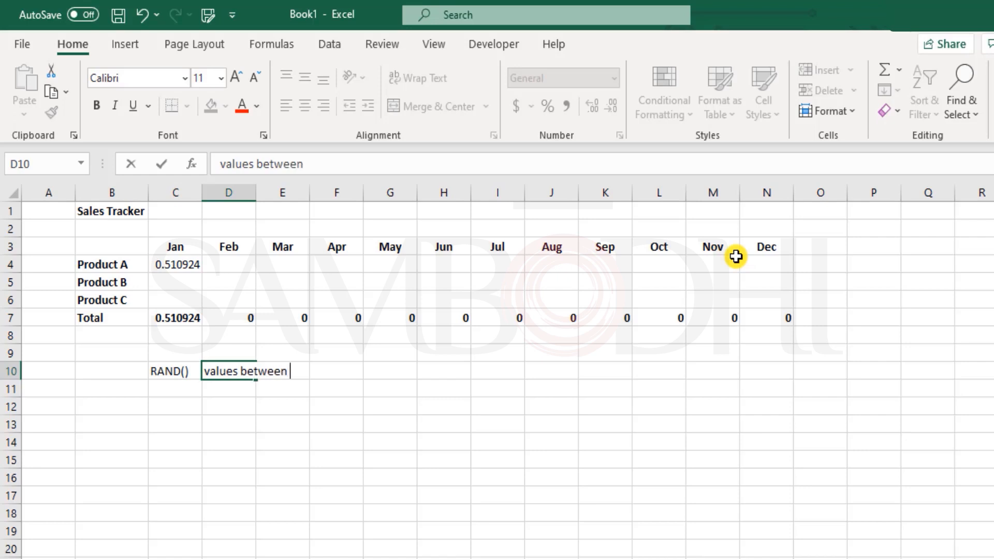
pyautogui.press('Return')
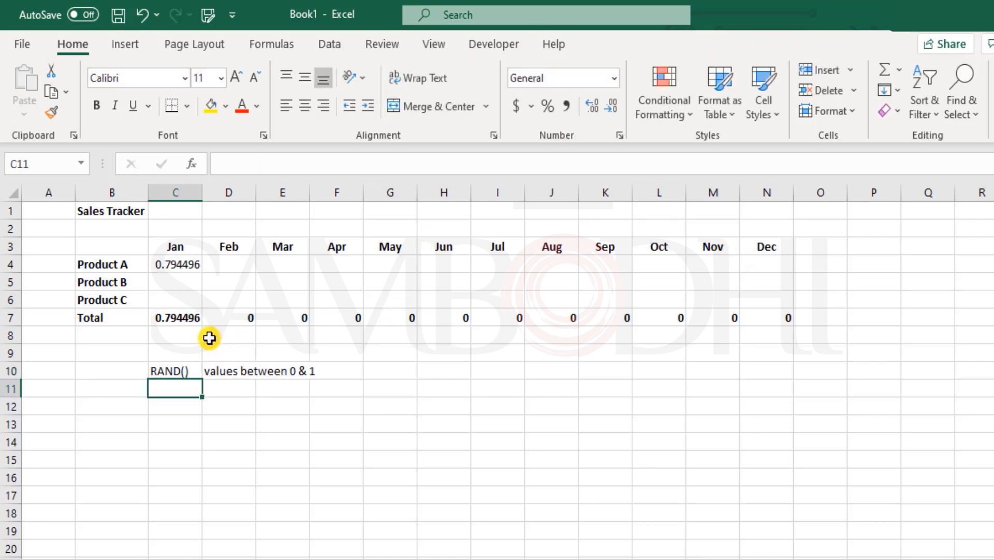
pyautogui.click(189, 372)
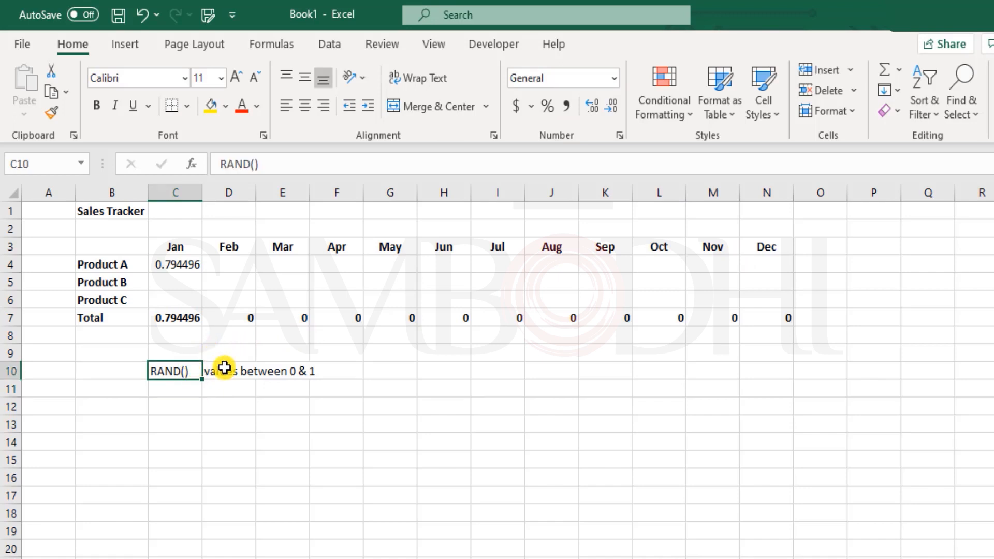
pyautogui.click(175, 262)
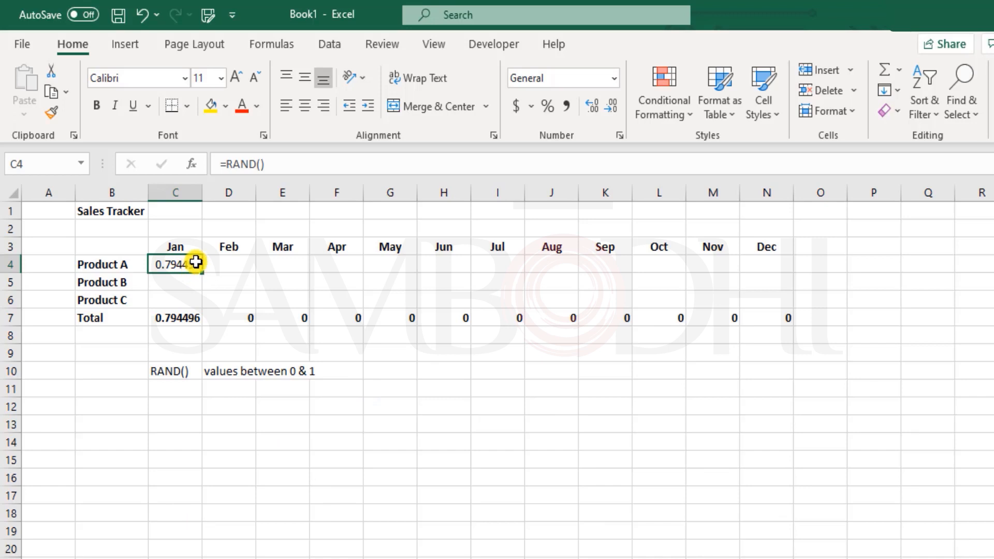
# Copy C4's RAND formula right to N4 (Dec), then down through Product C's row 6
pyautogui.moveTo(203, 276); pyautogui.dragTo(771, 259)
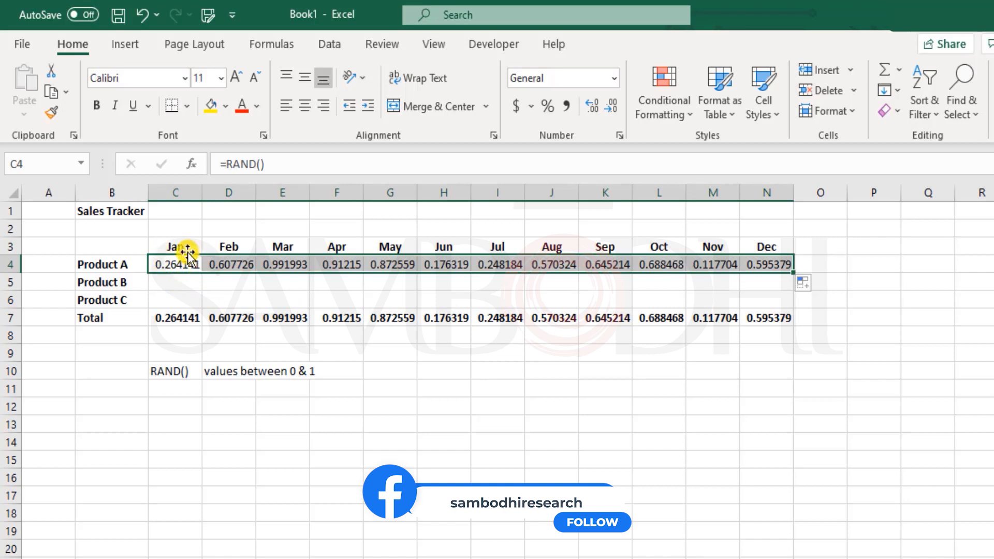
pyautogui.moveTo(792, 275); pyautogui.dragTo(795, 309)
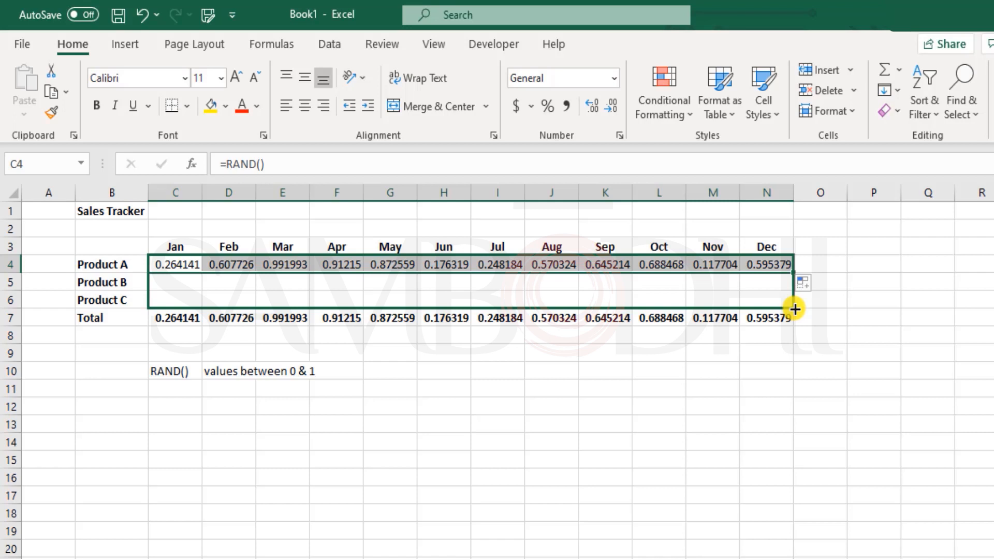
pyautogui.moveTo(794, 309); pyautogui.dragTo(794, 310)
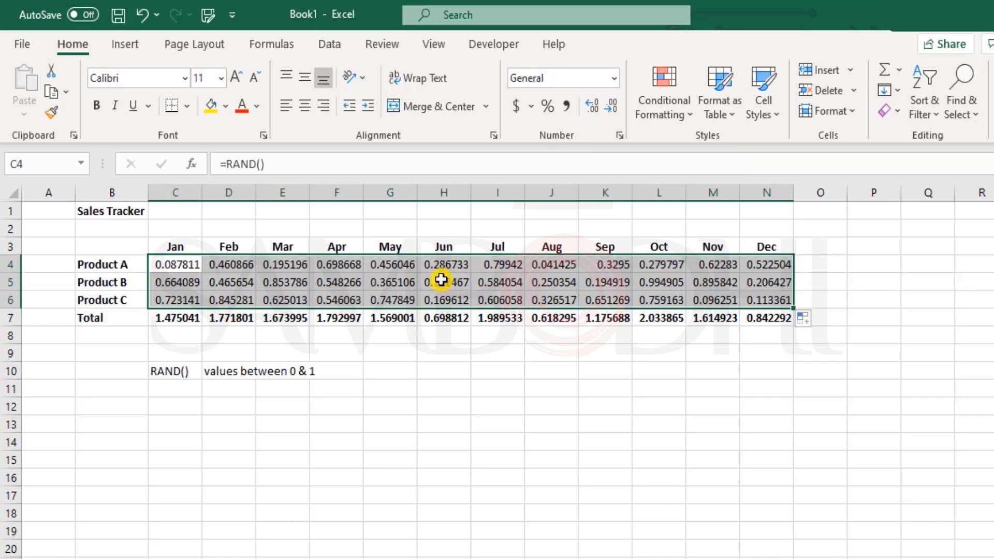
# Apply the two-decimal Number format to the product values in C4:N6
pyautogui.hotkey('ctrl', 'shift', '1')
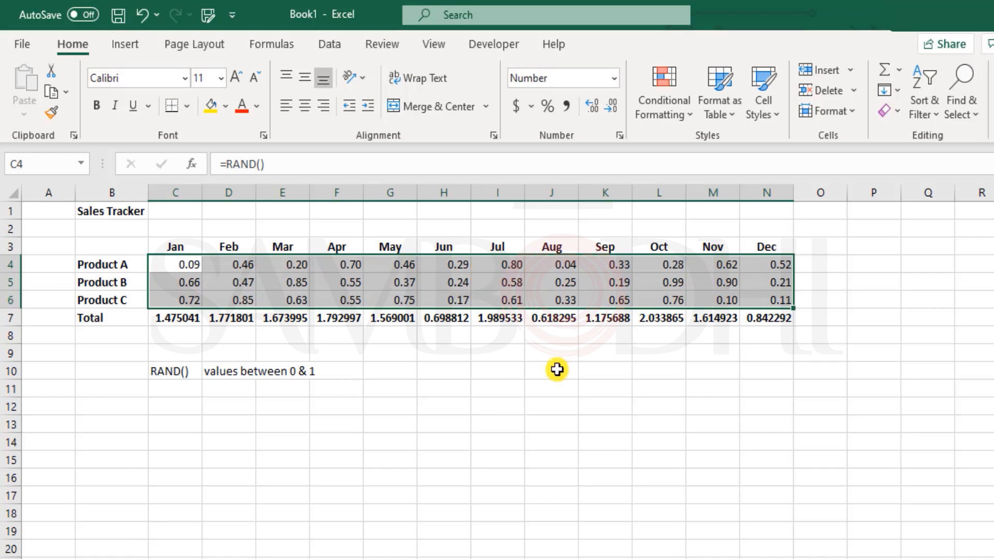
pyautogui.click(556, 369)
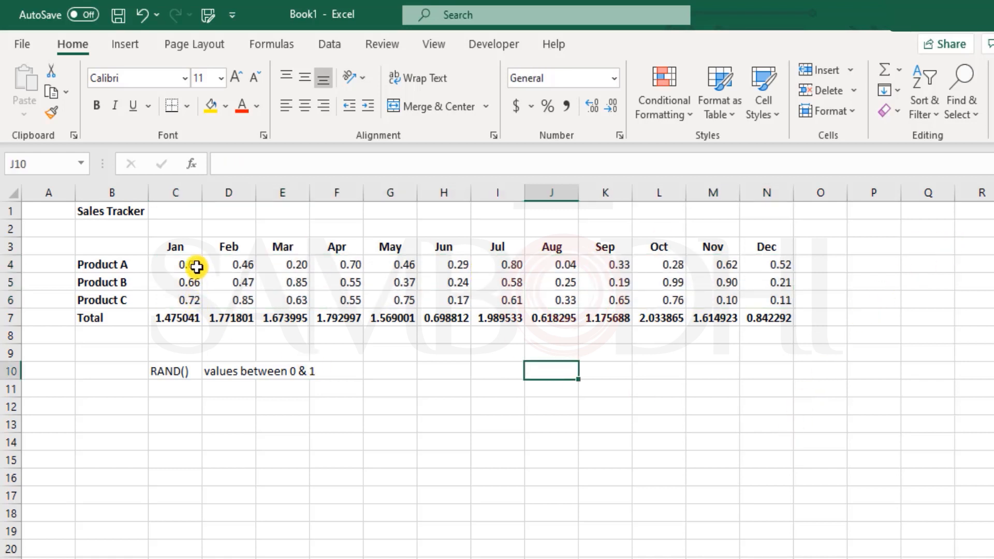
pyautogui.moveTo(187, 264); pyautogui.dragTo(771, 301)
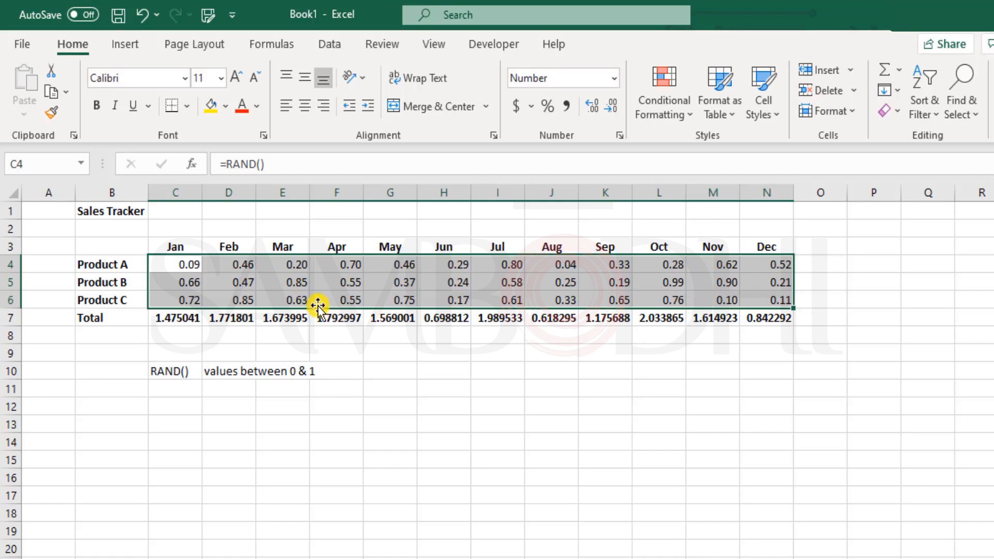
pyautogui.moveTo(111, 246); pyautogui.dragTo(767, 312)
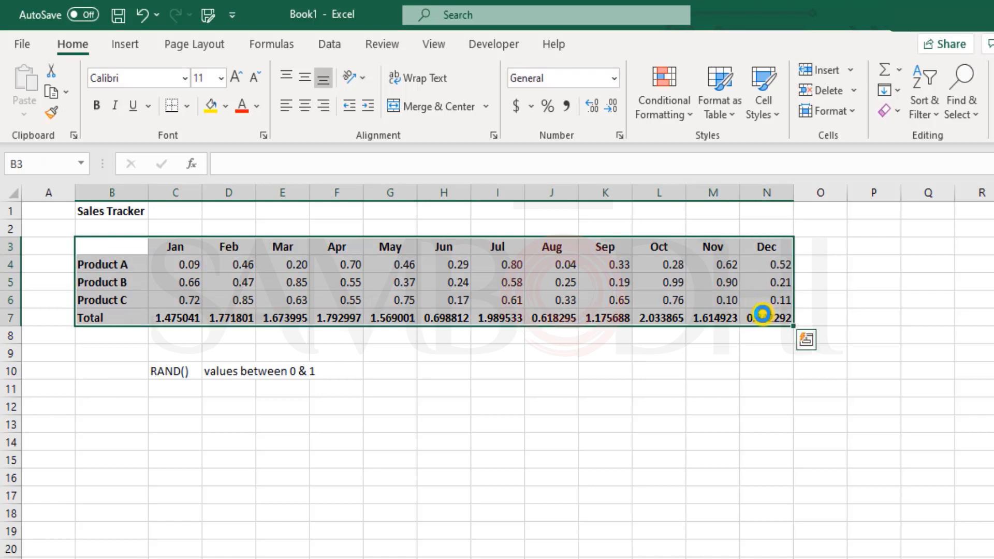
# Copy the month headers to row 12 and the product/Total labels to B13:B16
pyautogui.hotkey('ctrl', 'space')
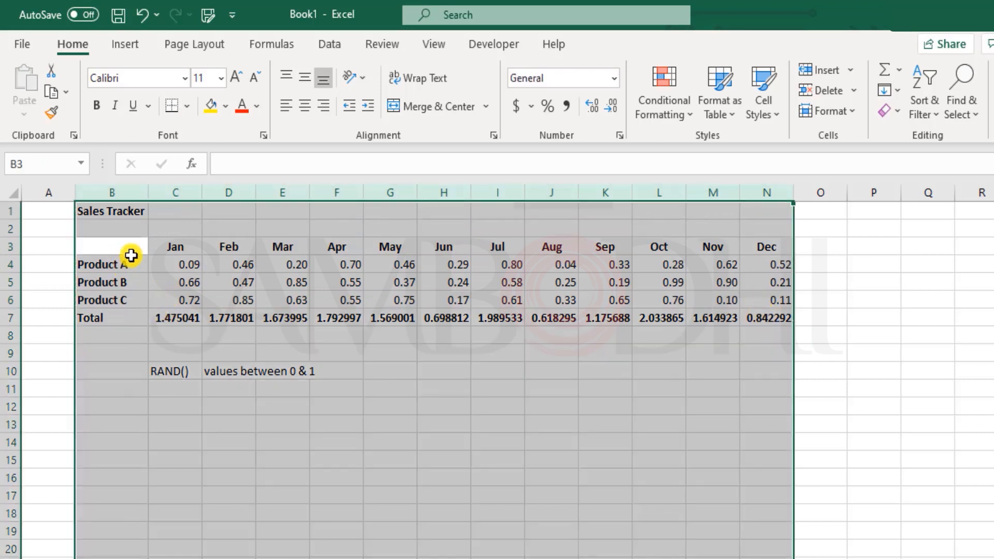
pyautogui.moveTo(137, 247); pyautogui.dragTo(769, 245)
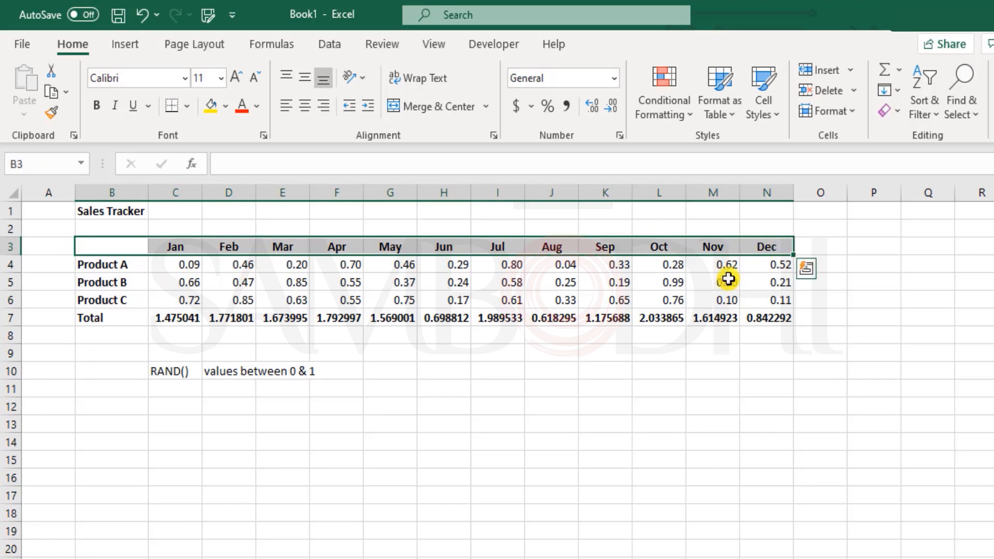
pyautogui.hotkey('ctrl', 'c')
pyautogui.click(125, 409)
pyautogui.hotkey('ctrl', 'v')
pyautogui.moveTo(129, 264); pyautogui.dragTo(127, 318)
pyautogui.hotkey('ctrl', 'c')
pyautogui.click(119, 429)
pyautogui.hotkey('ctrl', 'v')
# Enter a bold =SUM(C13:C15) total in C16 and fill it across to N16
pyautogui.click(178, 476)
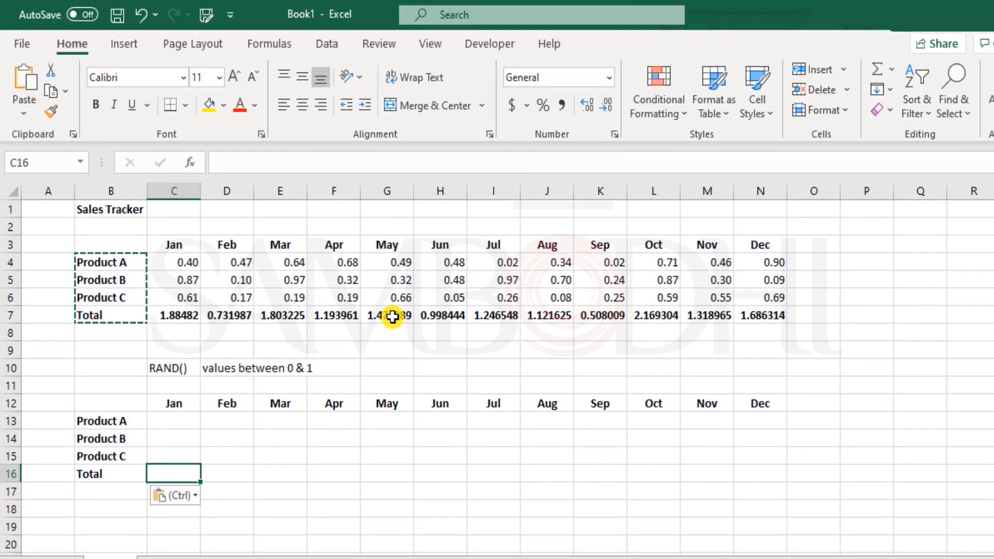
pyautogui.write('=sum')
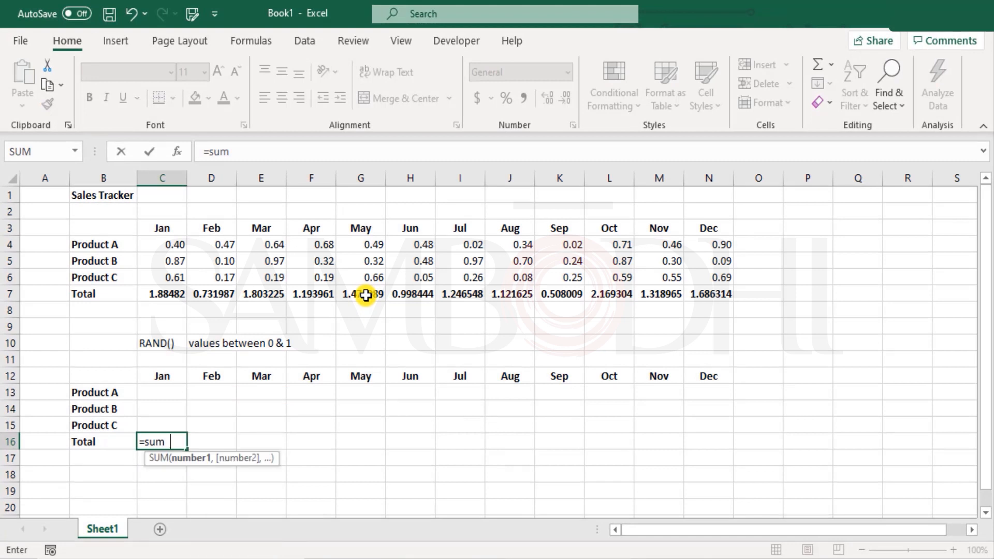
pyautogui.press('Tab')
pyautogui.press('Up')
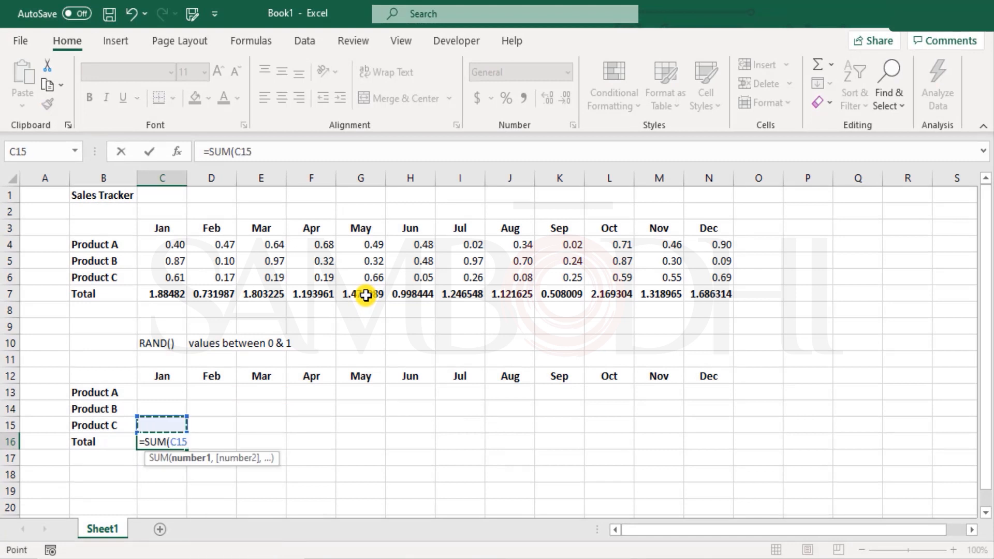
pyautogui.hotkey('shift', 'Up')
pyautogui.hotkey('shift', 'Up')
pyautogui.write(')')
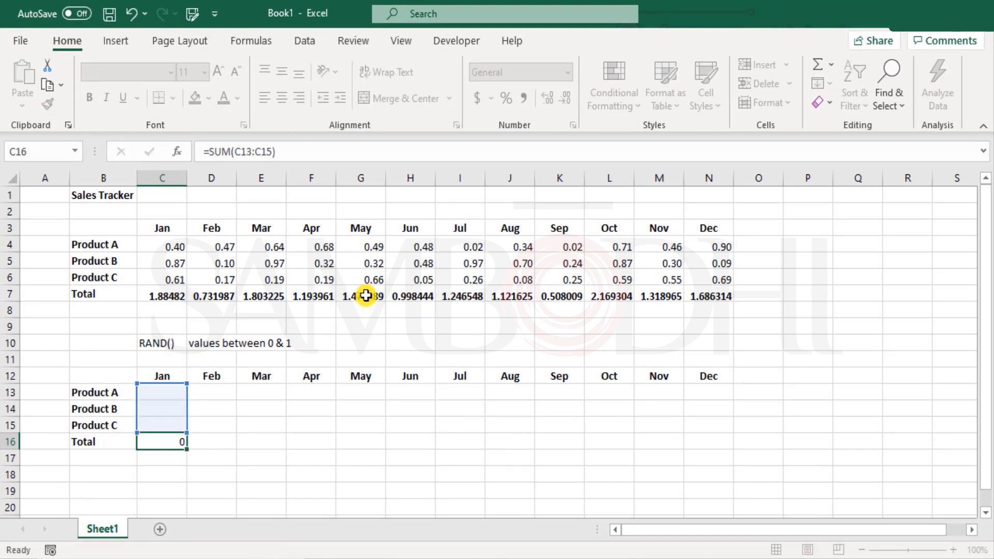
pyautogui.press('Return')
pyautogui.press('Up')
pyautogui.hotkey('ctrl', 'b')
pyautogui.hotkey('shift', 'Right')
pyautogui.hotkey('shift', 'Right')
pyautogui.hotkey('shift', 'Right')
pyautogui.hotkey('shift', 'Right')
pyautogui.hotkey('shift', 'Right')
pyautogui.hotkey('shift', 'Right')
pyautogui.hotkey('shift', 'Right')
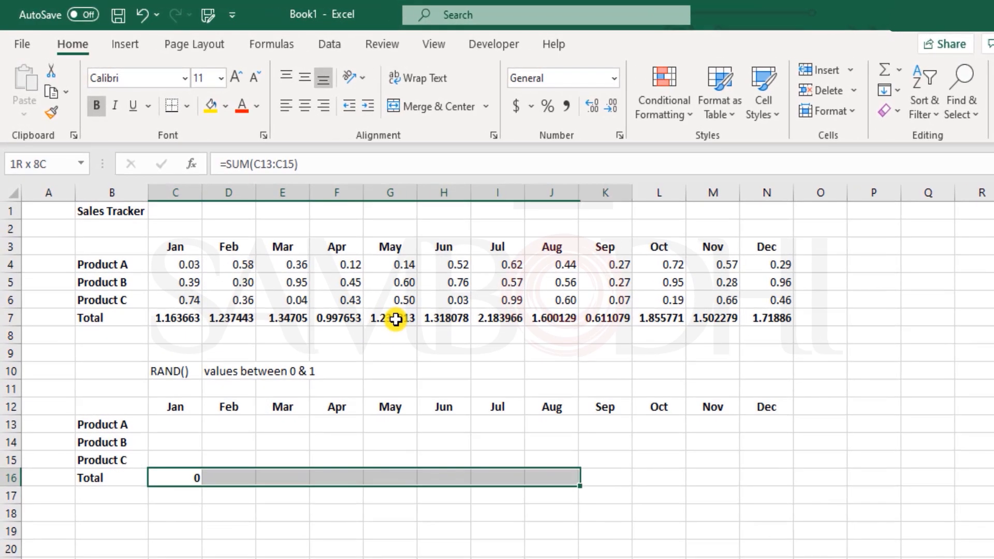
pyautogui.hotkey('shift', 'Right')
pyautogui.hotkey('shift', 'Right')
pyautogui.hotkey('shift', 'Right')
pyautogui.hotkey('shift', 'Right')
pyautogui.hotkey('ctrl', 'r')
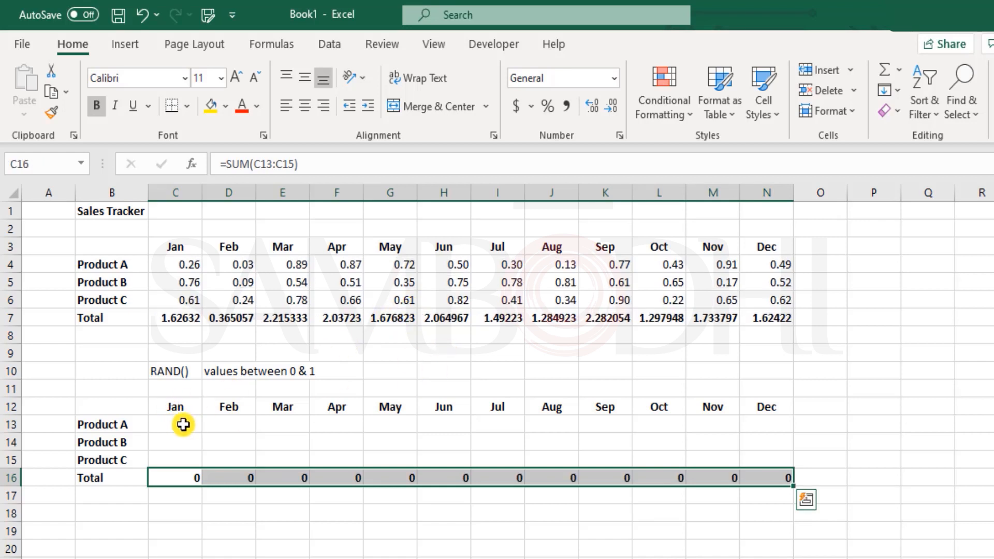
pyautogui.click(501, 369)
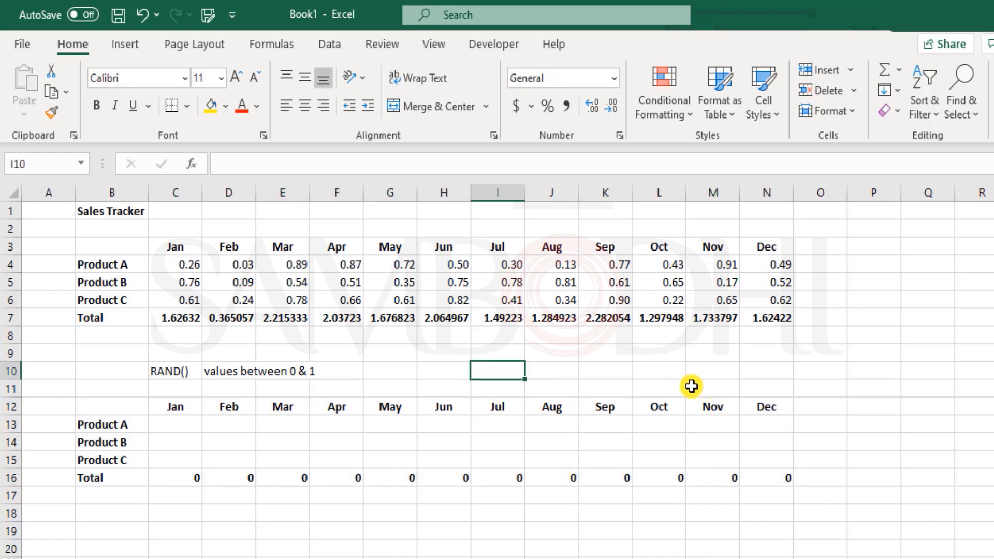
# Enter the limits 1000 in I10 and 5000 in J10
pyautogui.write('1000')
pyautogui.click(545, 372)
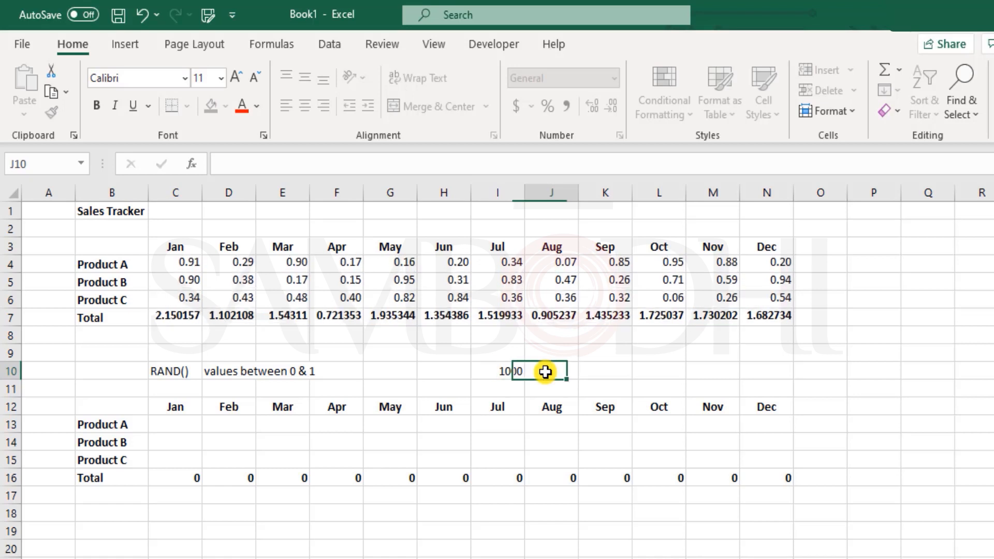
pyautogui.write('5000')
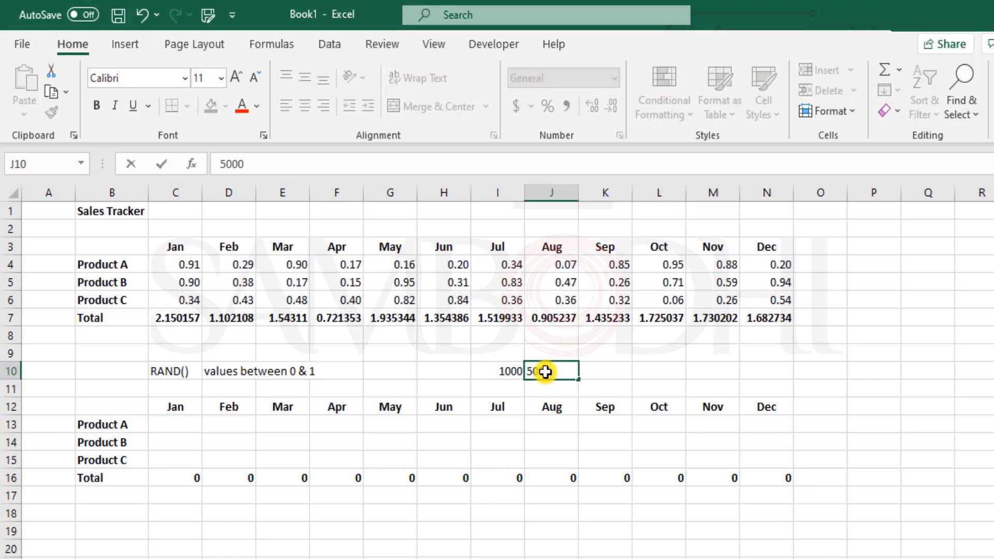
pyautogui.press('Return')
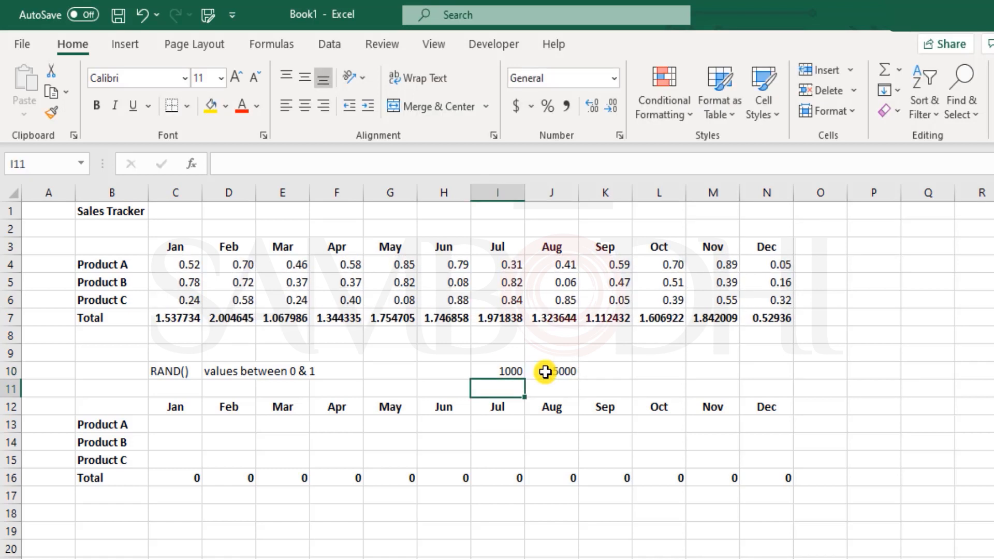
# Enter =RANDBETWEEN(1000,5000) in Product A's January cell C13
pyautogui.click(174, 424)
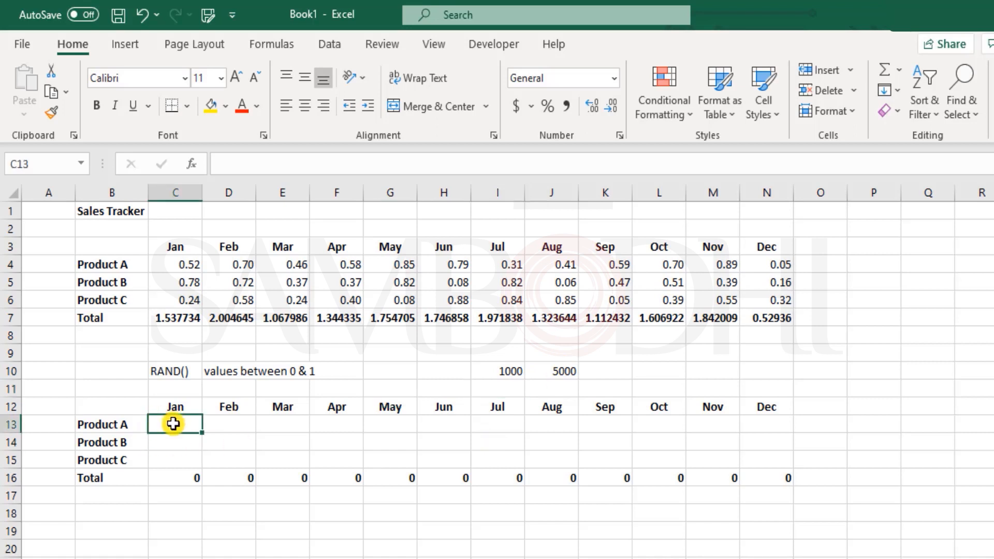
pyautogui.write('=end')
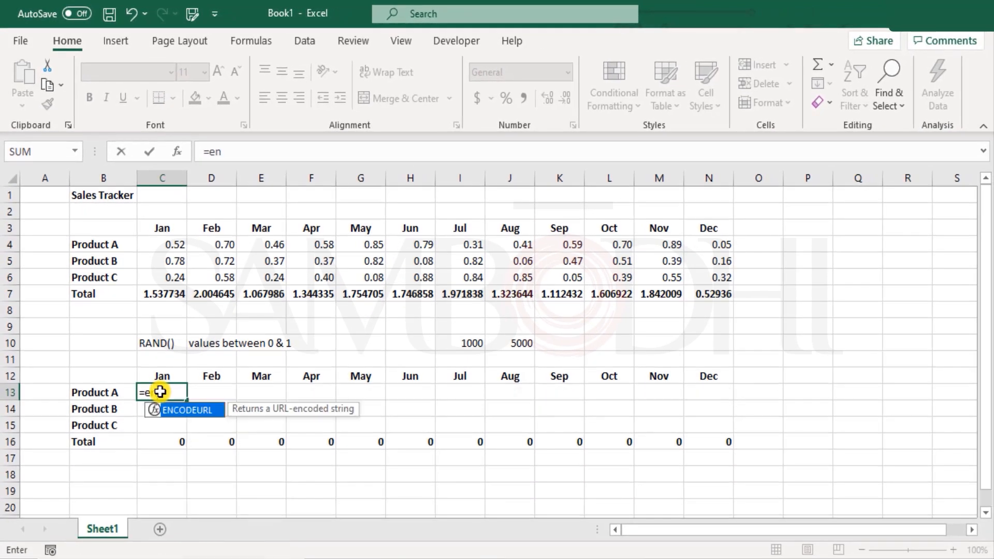
pyautogui.press('BackSpace')
pyautogui.press('BackSpace')
pyautogui.press('BackSpace')
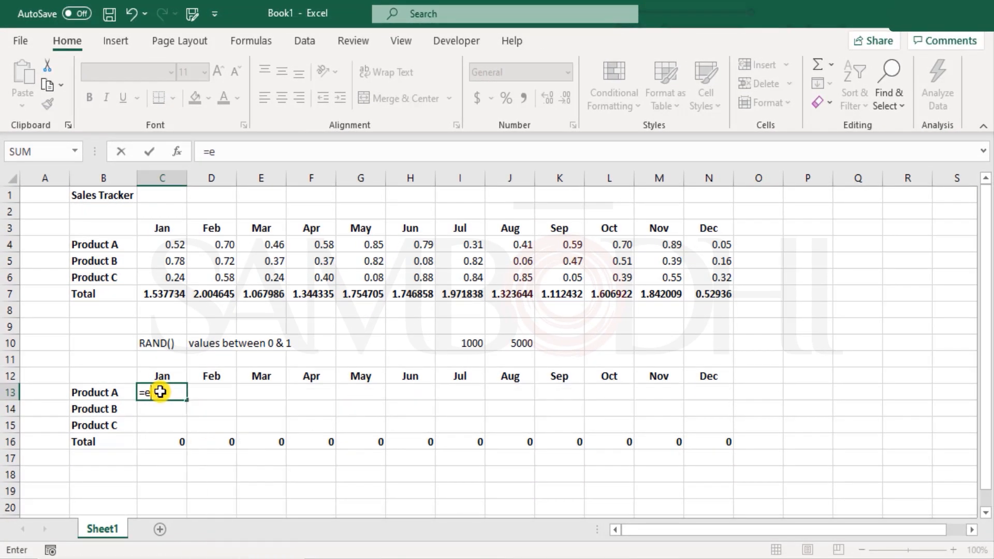
pyautogui.write('ran')
pyautogui.press('Down')
pyautogui.press('Down')
pyautogui.press('Tab')
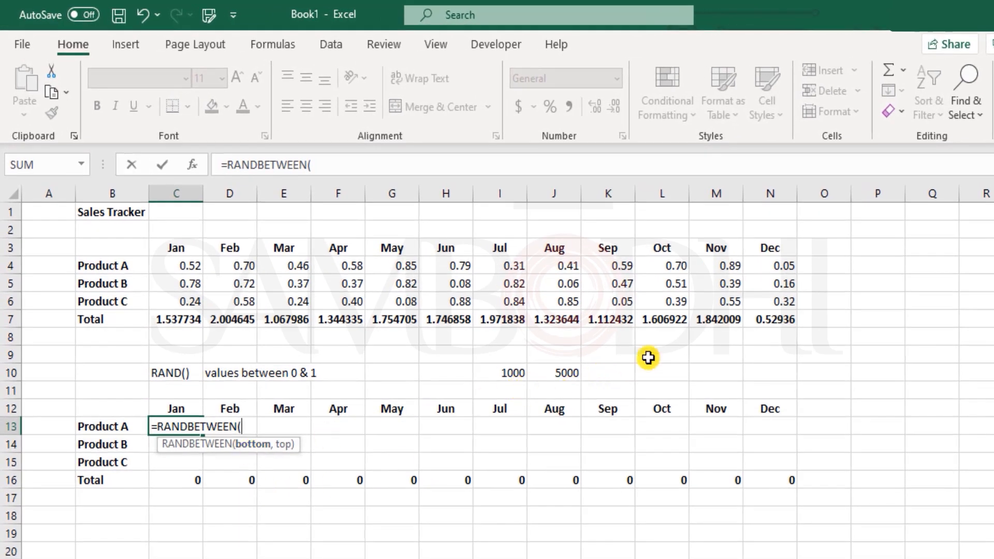
pyautogui.write('1000')
pyautogui.write(',')
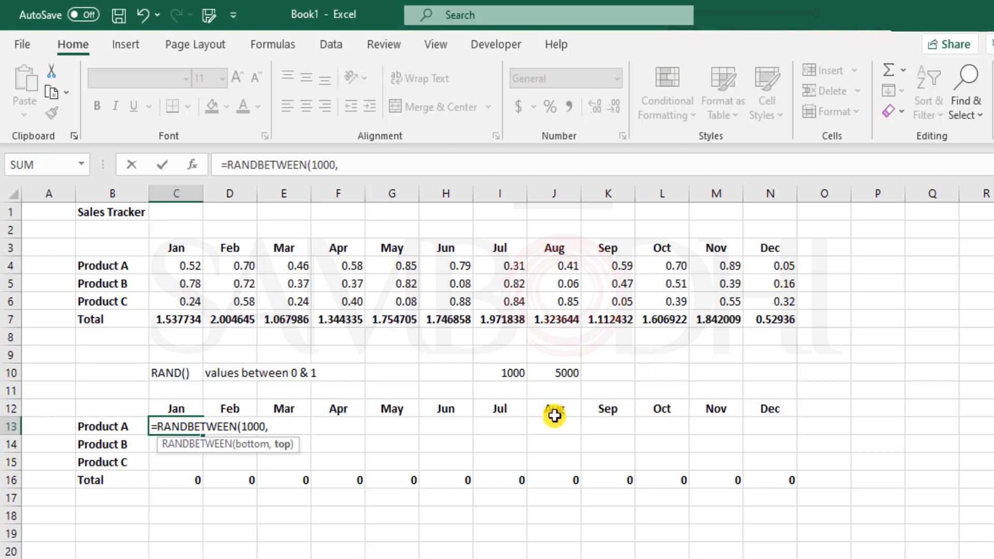
pyautogui.write('50000')
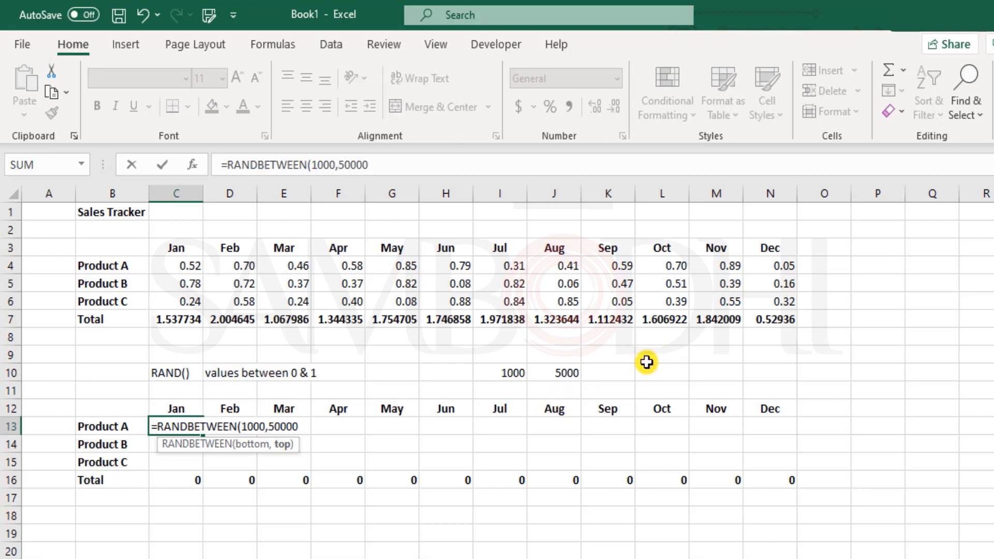
pyautogui.press('BackSpace')
pyautogui.write(')')
pyautogui.press('Return')
pyautogui.press('Up')
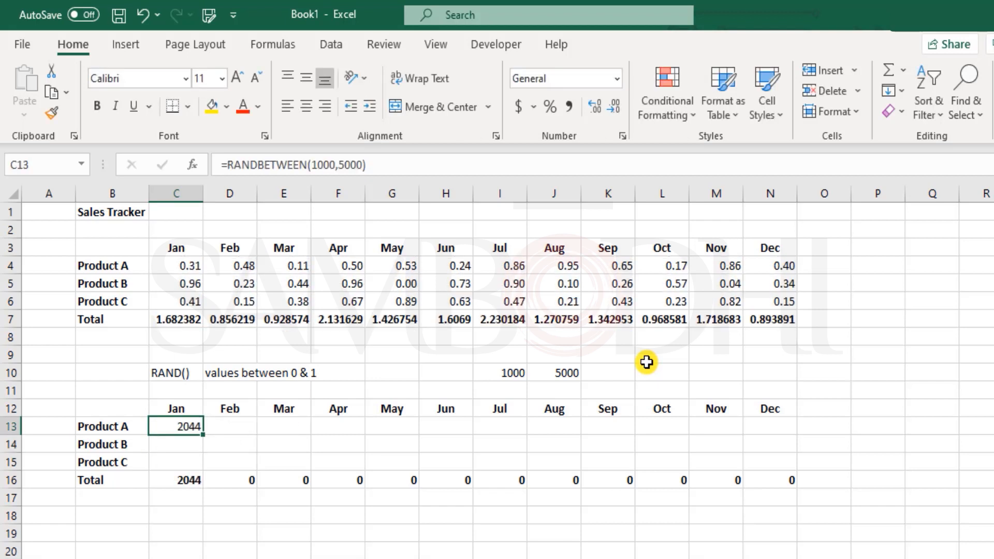
pyautogui.hotkey('shift', 'Right')
pyautogui.hotkey('shift', 'Right')
pyautogui.hotkey('shift', 'Right')
pyautogui.hotkey('shift', 'Right')
pyautogui.hotkey('shift', 'Right')
pyautogui.hotkey('shift', 'Right')
pyautogui.hotkey('shift', 'Right')
pyautogui.hotkey('shift', 'Right')
pyautogui.hotkey('shift', 'Right')
pyautogui.hotkey('shift', 'Right')
pyautogui.hotkey('shift', 'Right')
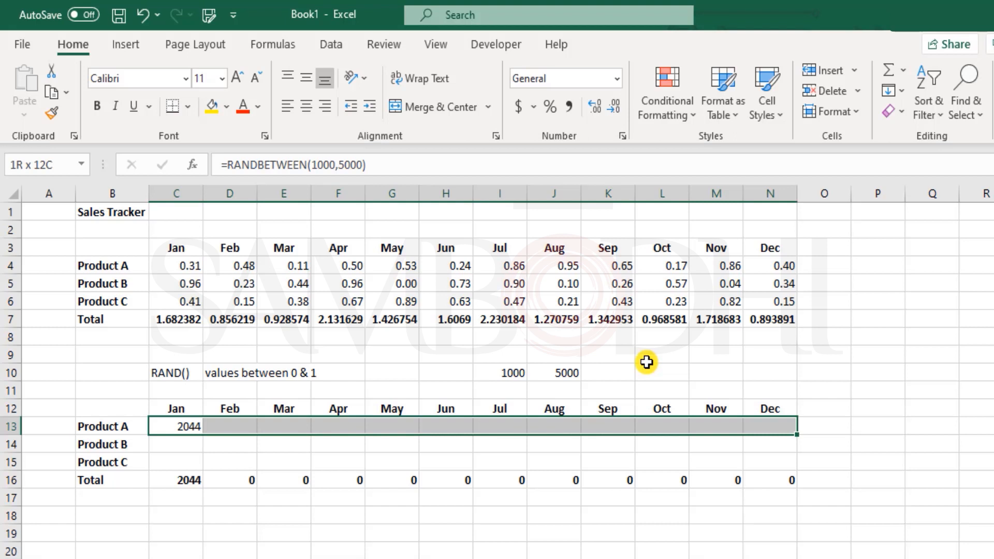
# Fill the RANDBETWEEN formula across C13:N13 with Ctrl+R, then down through row 15 with Ctrl+D
pyautogui.hotkey('ctrl', 'r')
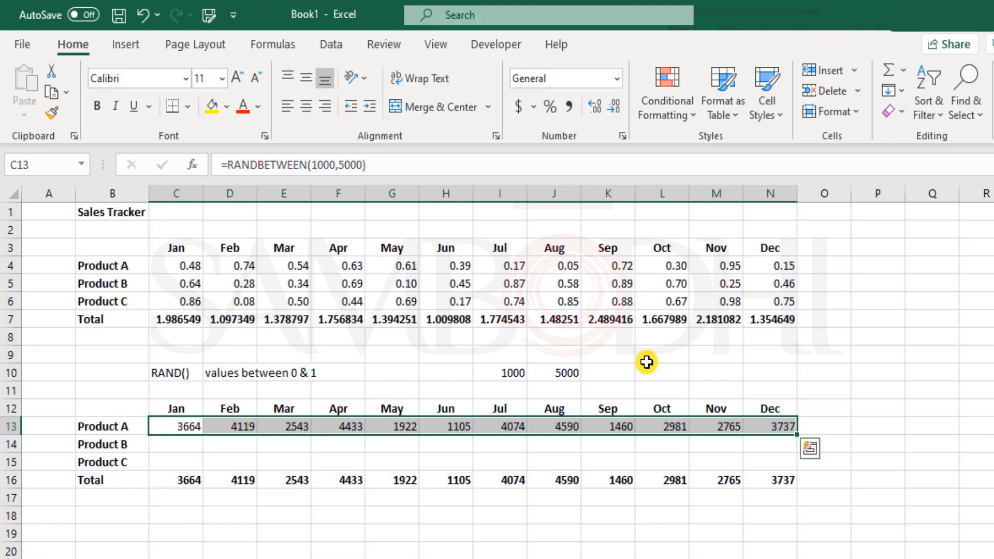
pyautogui.hotkey('shift', 'Down')
pyautogui.hotkey('shift', 'Down')
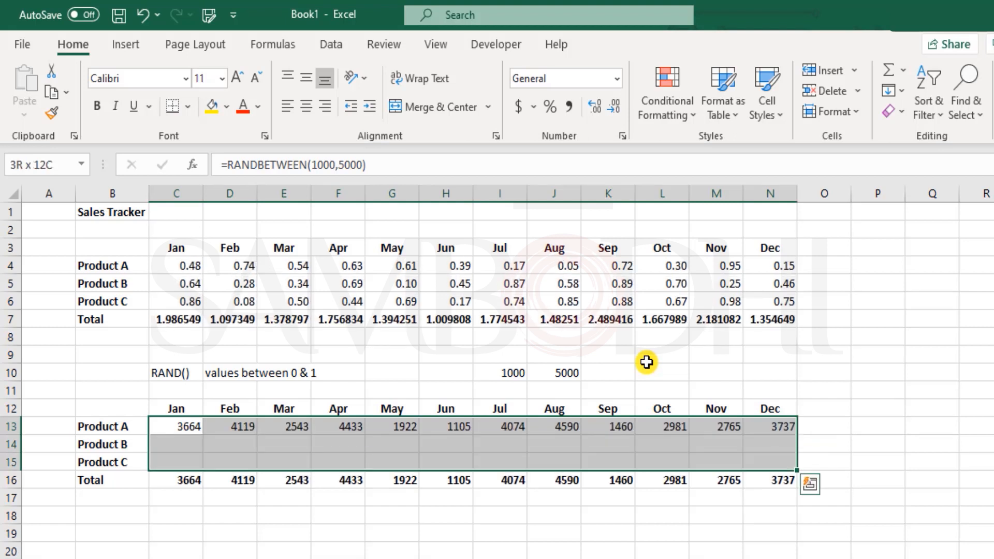
pyautogui.hotkey('ctrl', 'd')
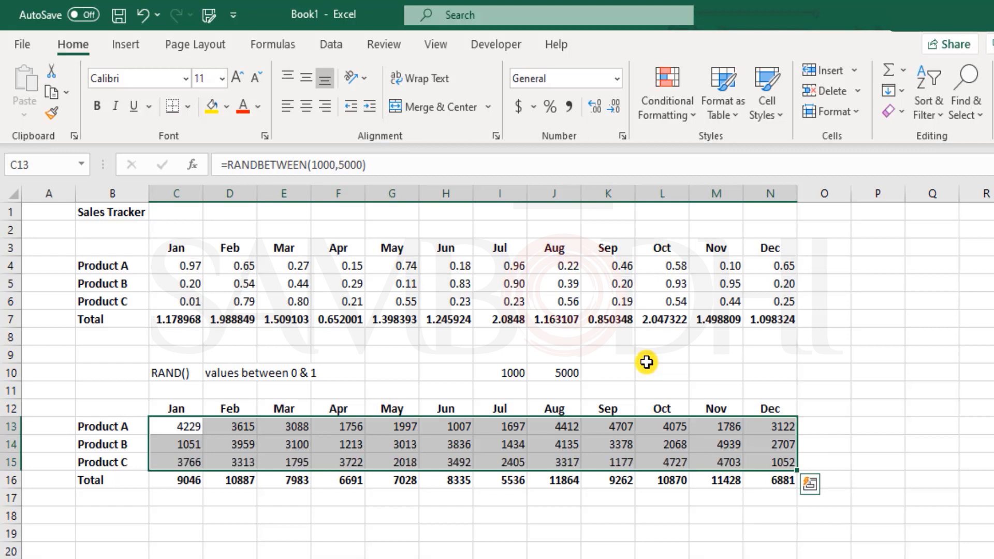
pyautogui.click(180, 516)
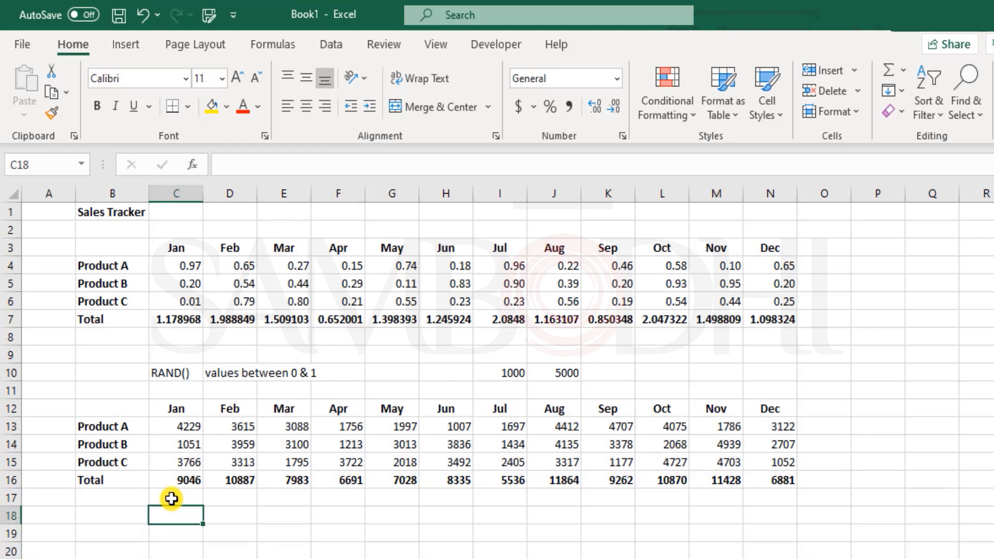
# Type the note 'RANDBETWEEN(lower limit, upper limit)' in C18, fixing the RAMDBETWEEN typo
pyautogui.write('RAMDBETWEEN')
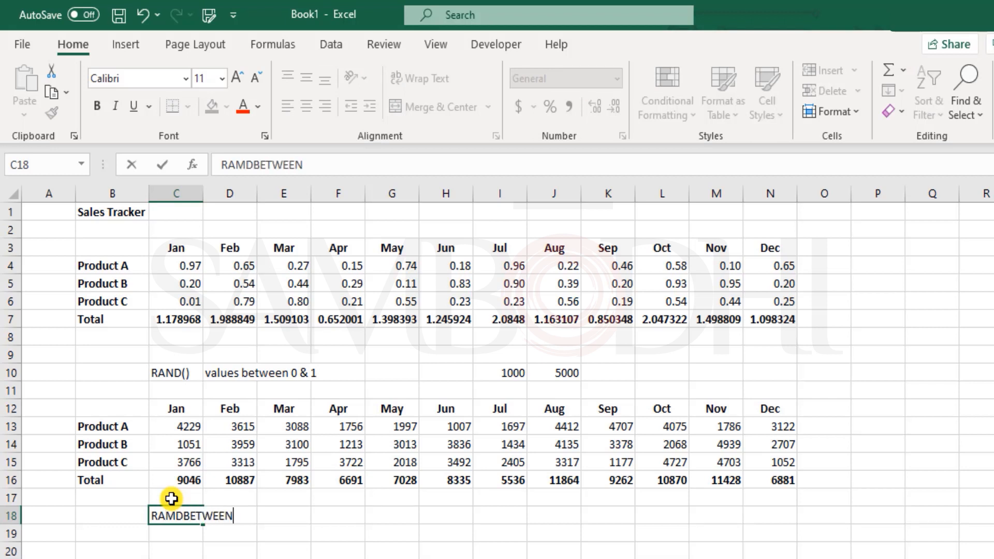
pyautogui.write('(')
pyautogui.click(176, 516)
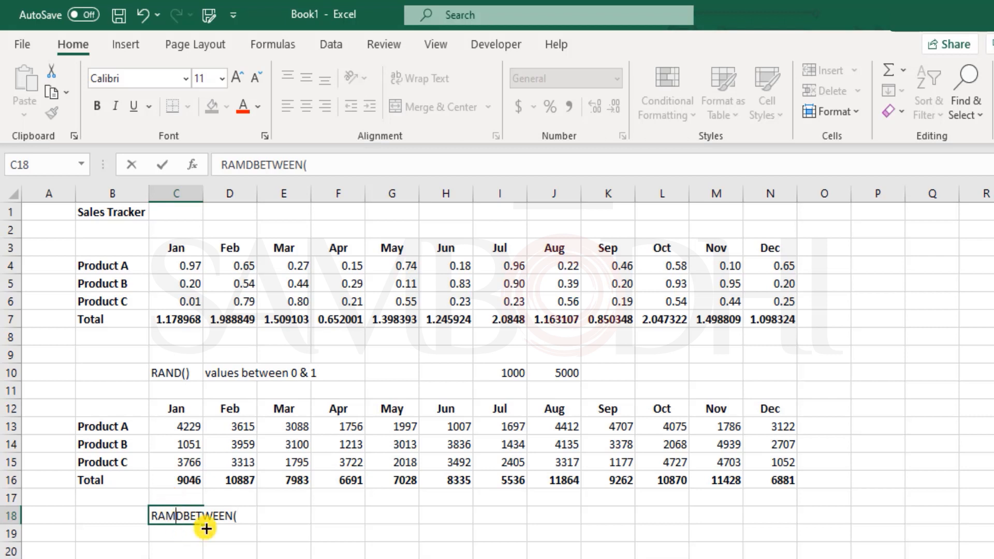
pyautogui.press('BackSpace')
pyautogui.write('N(')
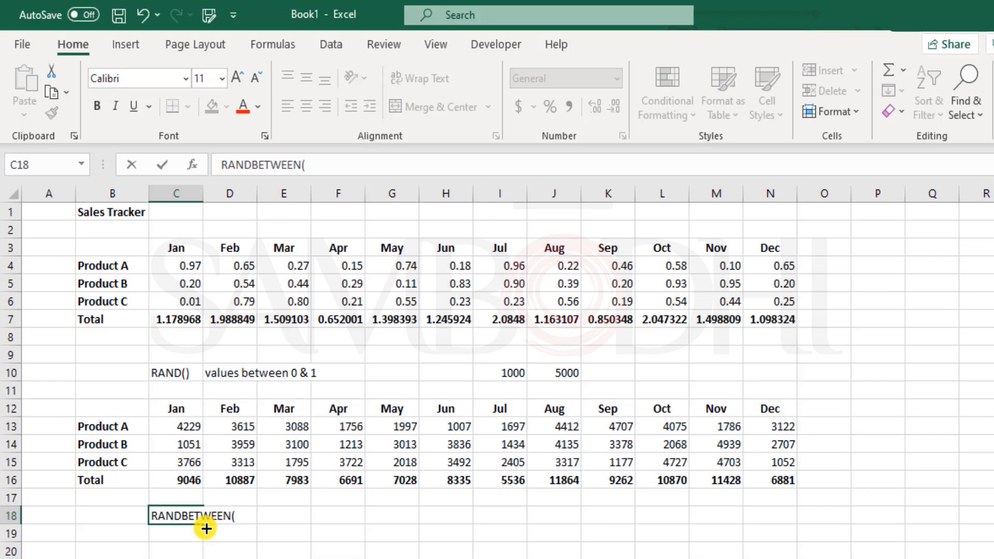
pyautogui.write('lower limit, ')
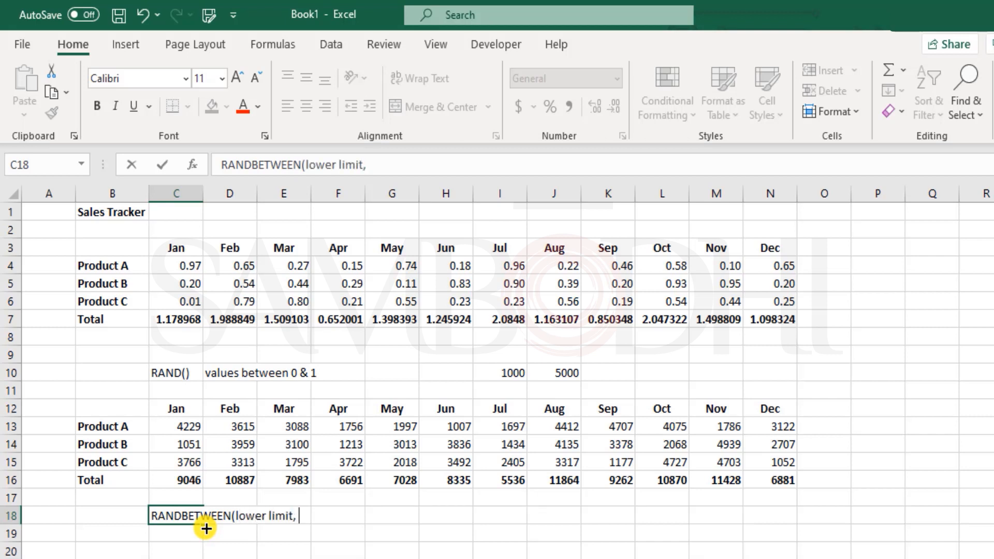
pyautogui.write('upper ')
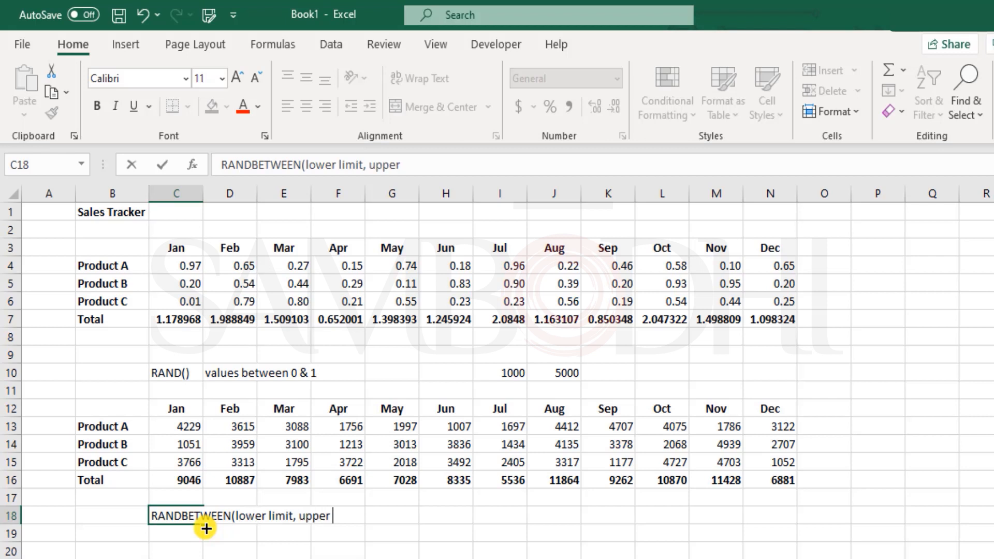
pyautogui.write('limit)')
pyautogui.press('Return')
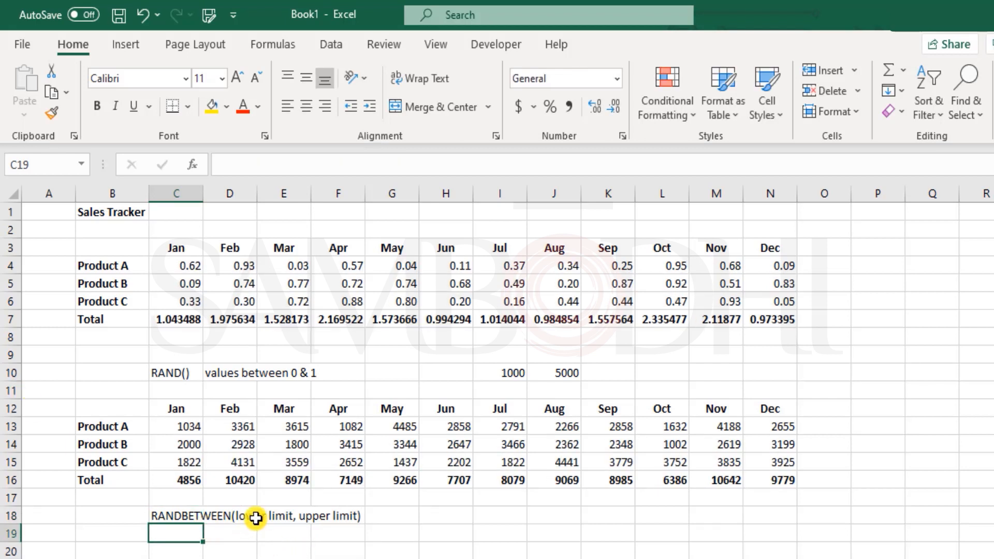
# Start a =RANDBETWEEN formula in C19, then cancel it
pyautogui.write('=rand')
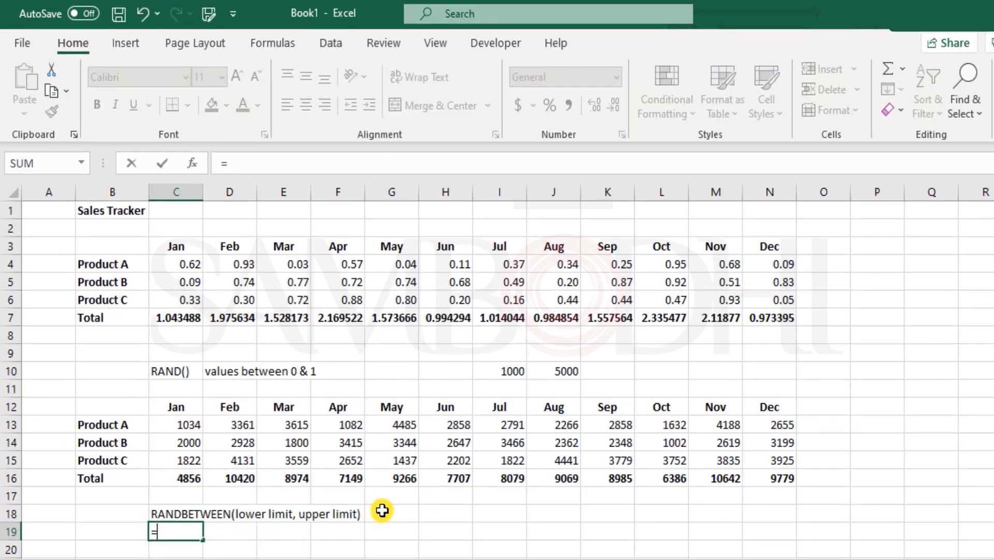
pyautogui.write('be')
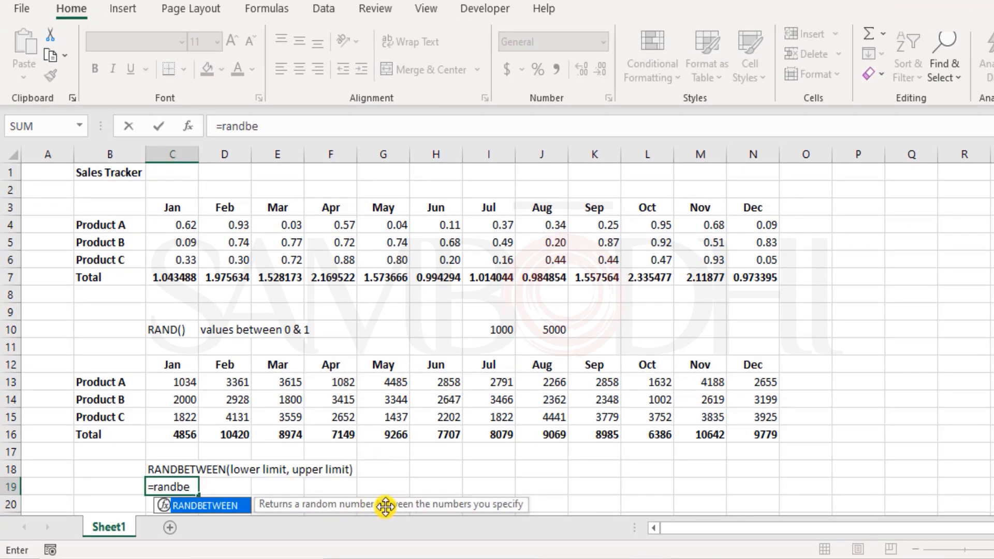
pyautogui.press('Tab')
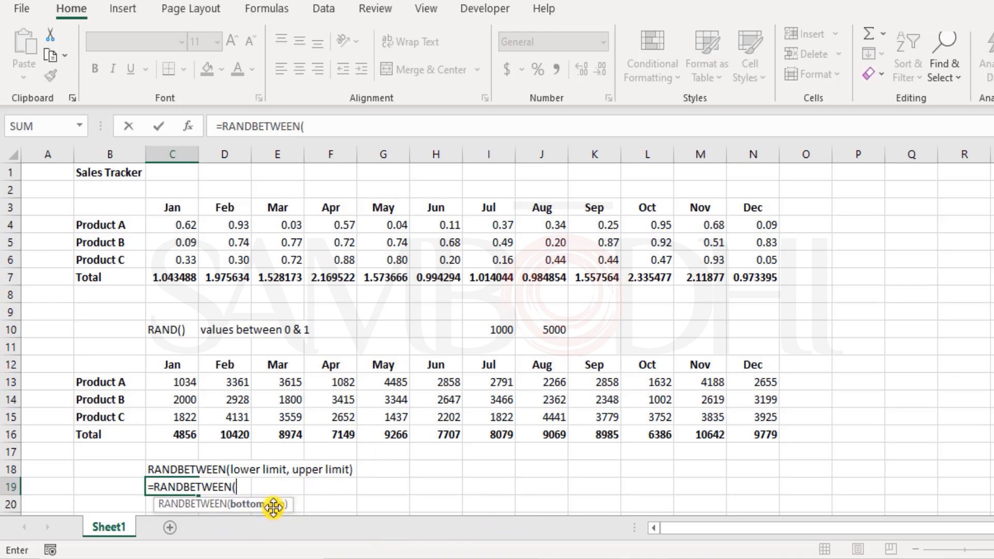
pyautogui.press('Escape')
# Enter =RAND() in F9, then delete it so F9 is empty
pyautogui.click(351, 313)
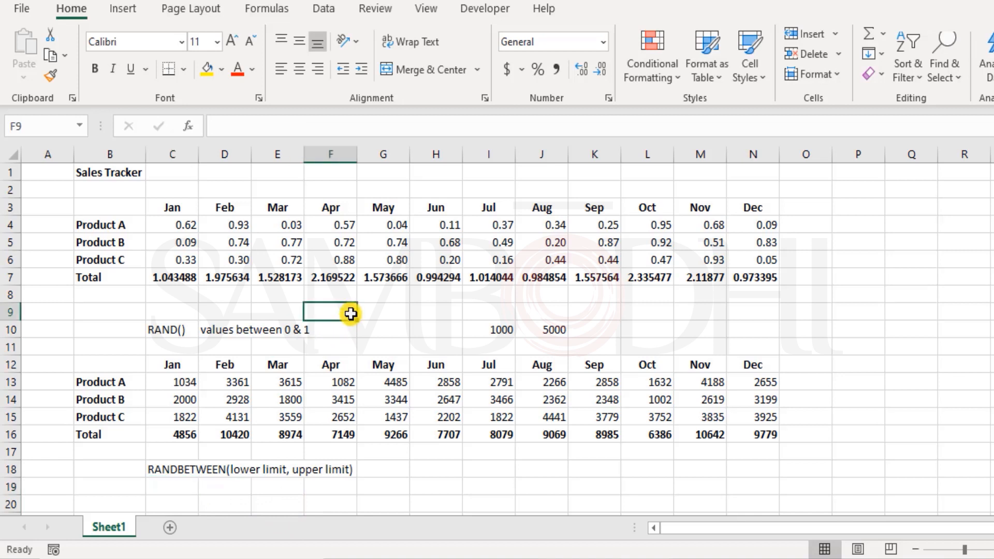
pyautogui.write('=rand')
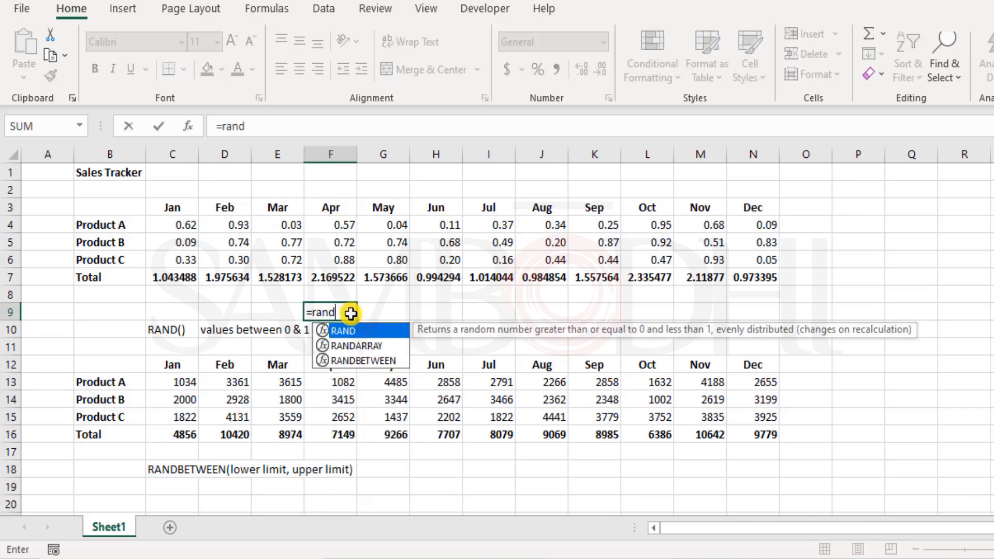
pyautogui.press('Tab')
pyautogui.press('BackSpace')
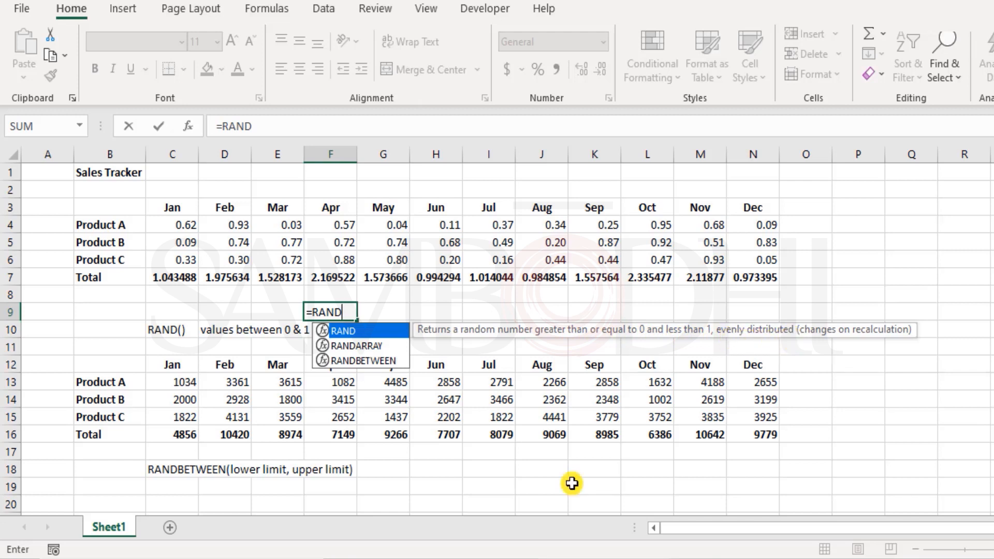
pyautogui.write('()')
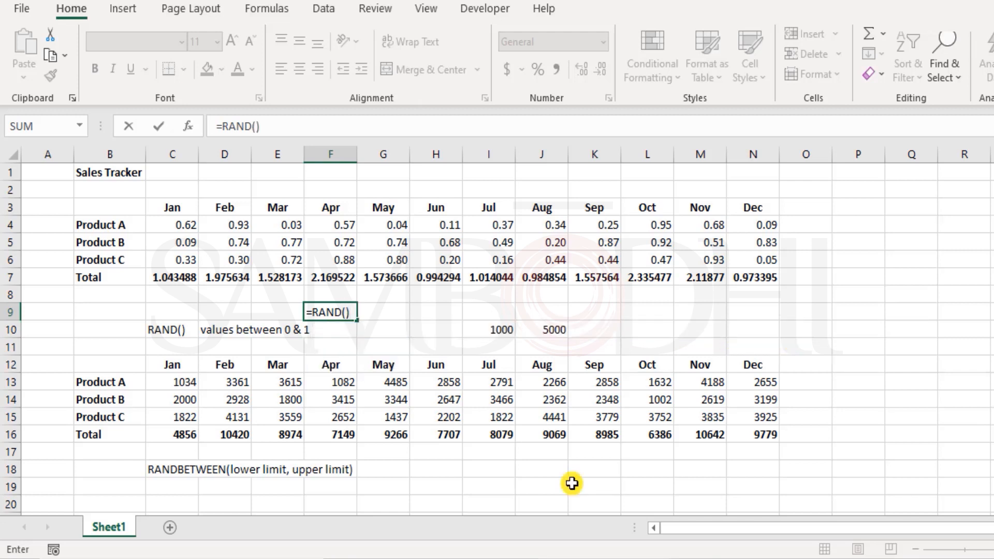
pyautogui.press('Return')
pyautogui.press('Up')
pyautogui.press('Delete')
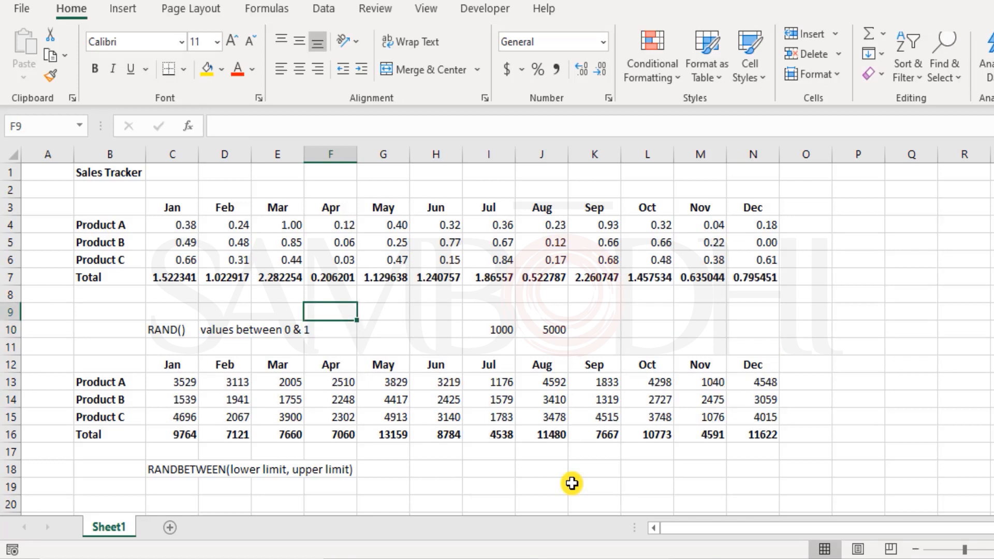
# Convert the RAND results in C4:N6 to static numbers with Paste Values and spot-check cells
pyautogui.moveTo(493, 331); pyautogui.dragTo(541, 329)
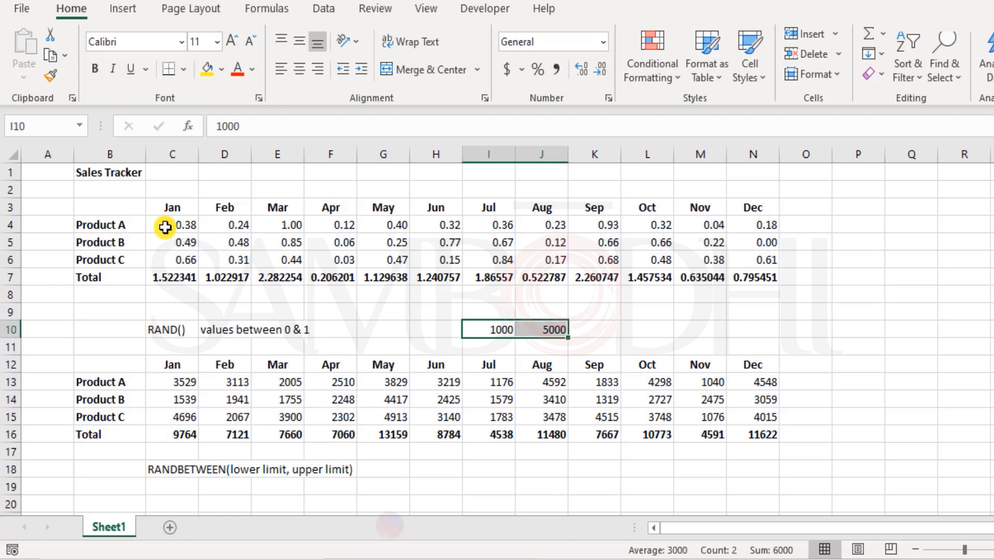
pyautogui.moveTo(166, 224); pyautogui.dragTo(776, 257)
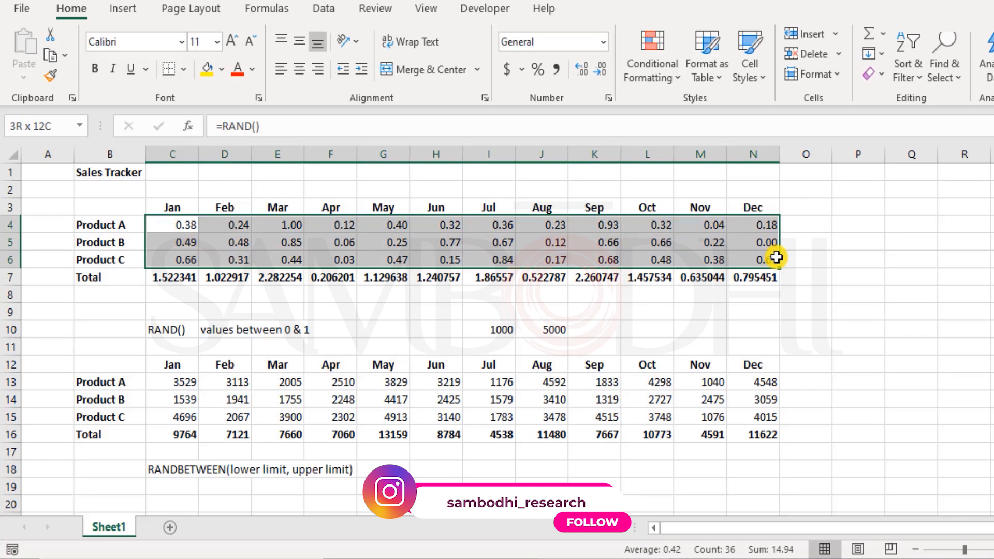
pyautogui.moveTo(776, 257); pyautogui.dragTo(776, 257)
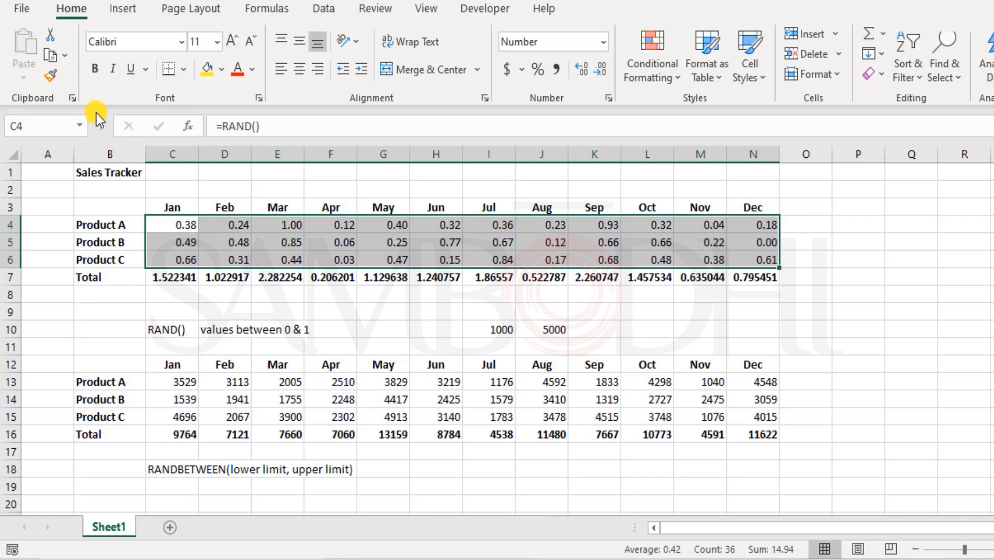
pyautogui.click(50, 55)
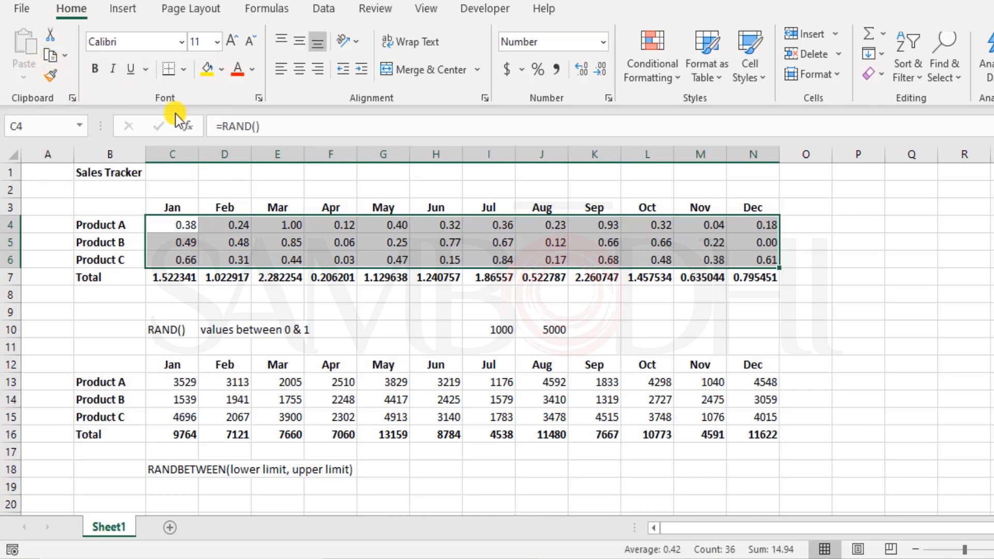
pyautogui.rightClick(186, 226)
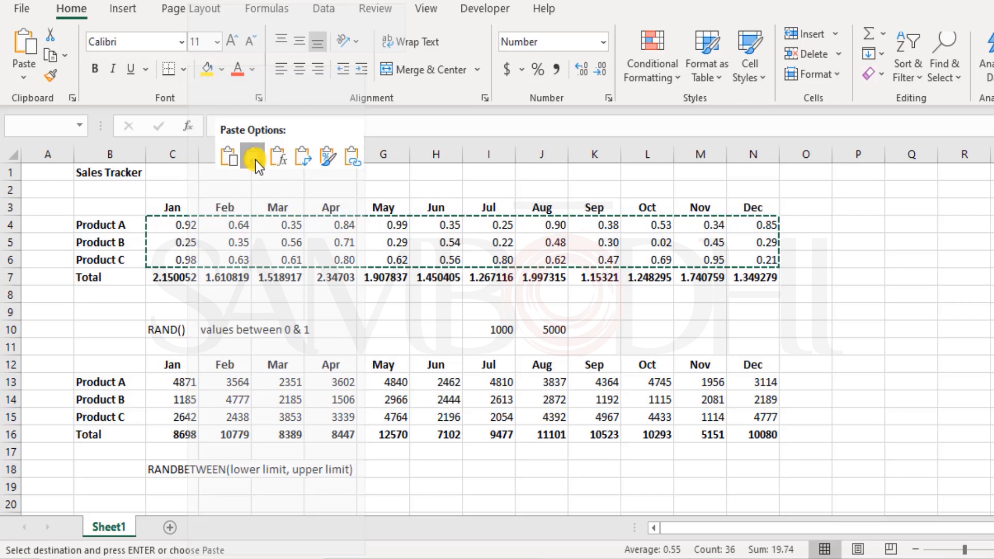
pyautogui.click(255, 160)
pyautogui.click(244, 226)
pyautogui.click(233, 260)
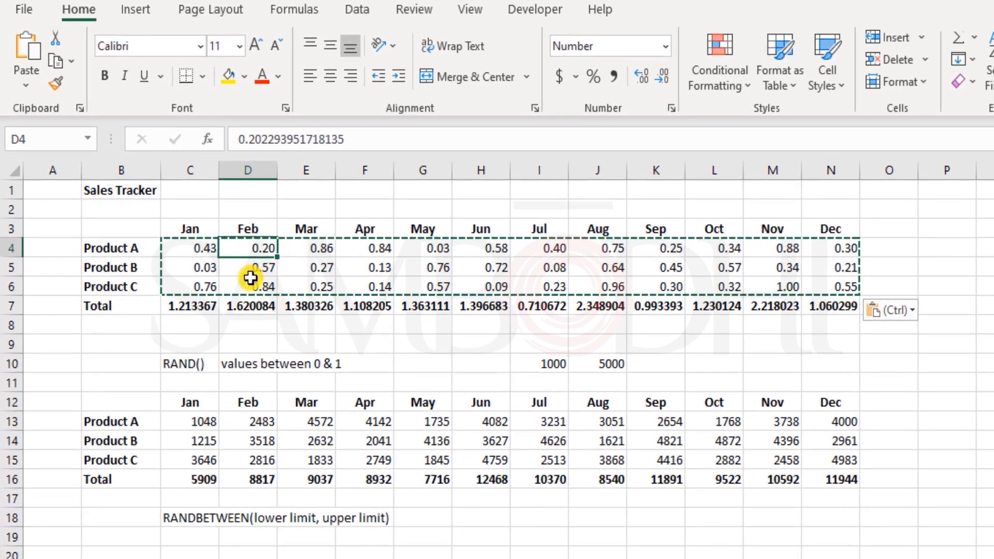
pyautogui.click(354, 263)
pyautogui.click(518, 249)
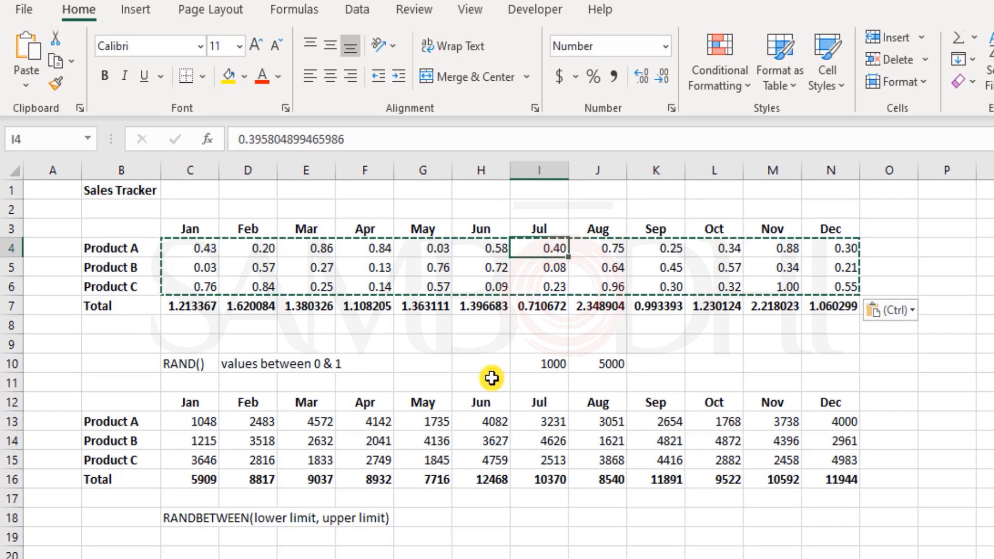
# Delete the 1000 and 5000 limits from I10 and J10
pyautogui.click(548, 356)
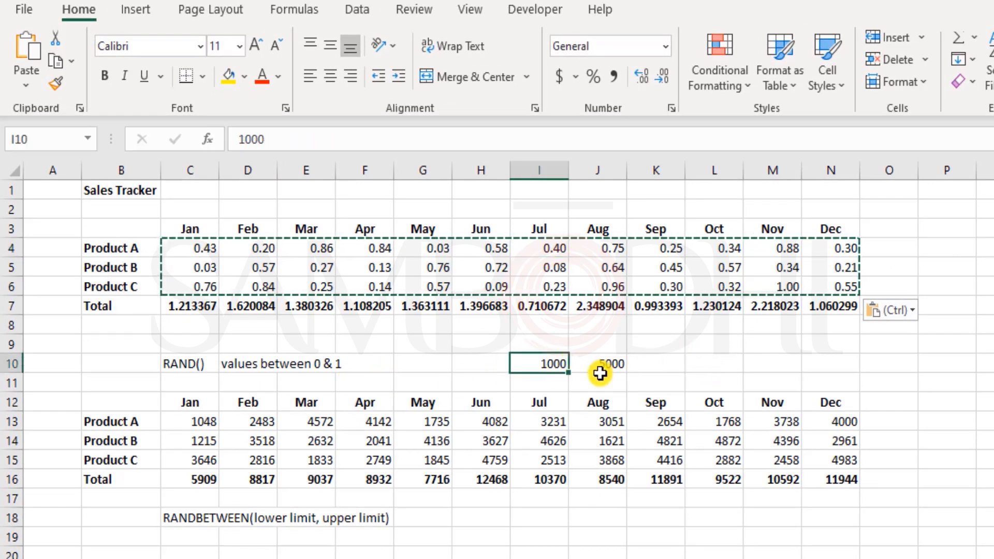
pyautogui.press('Delete')
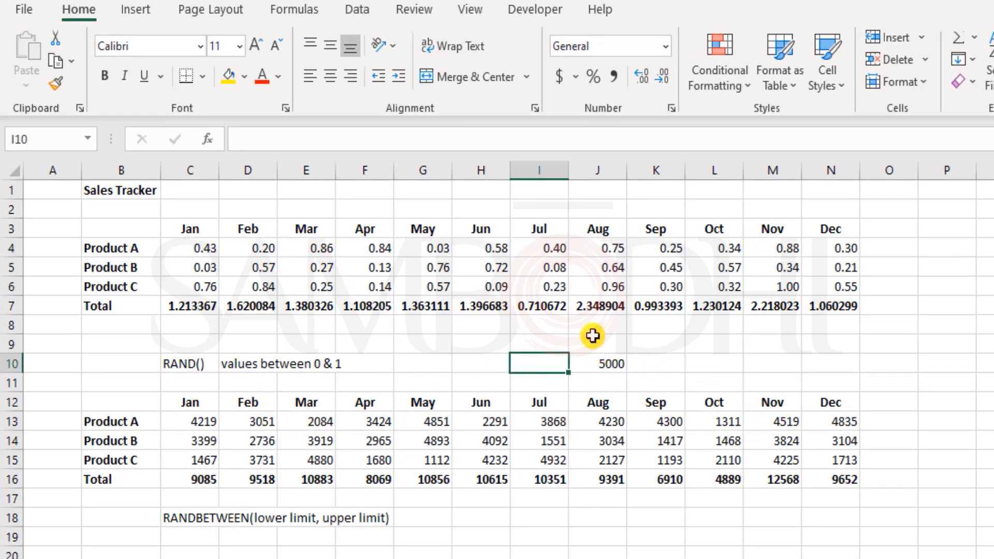
pyautogui.click(611, 363)
pyautogui.press('Delete')
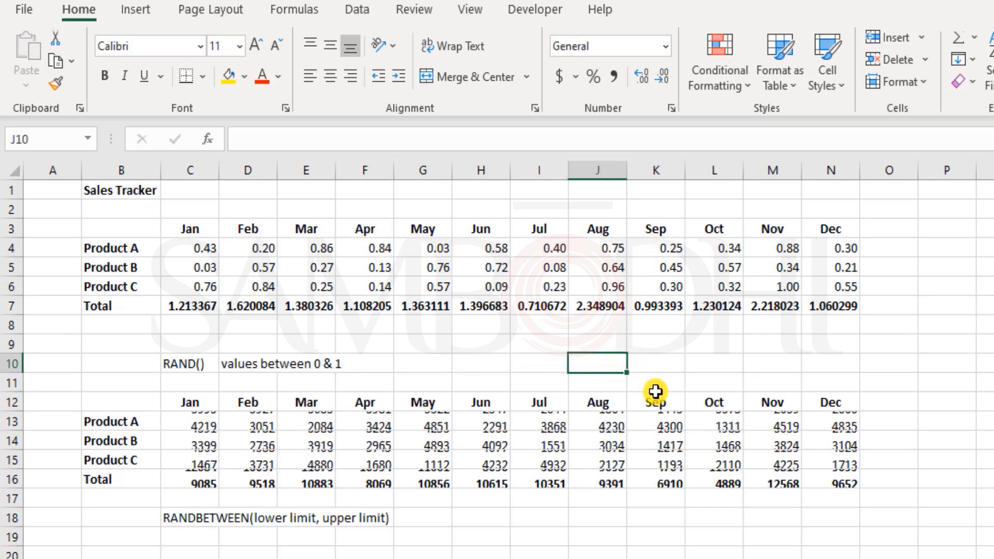
pyautogui.moveTo(195, 421); pyautogui.dragTo(829, 460)
# Copy C13:N15 and paste it back as values, then spot-check D13, F13, J13 and K15
pyautogui.hotkey('ctrl', 'c')
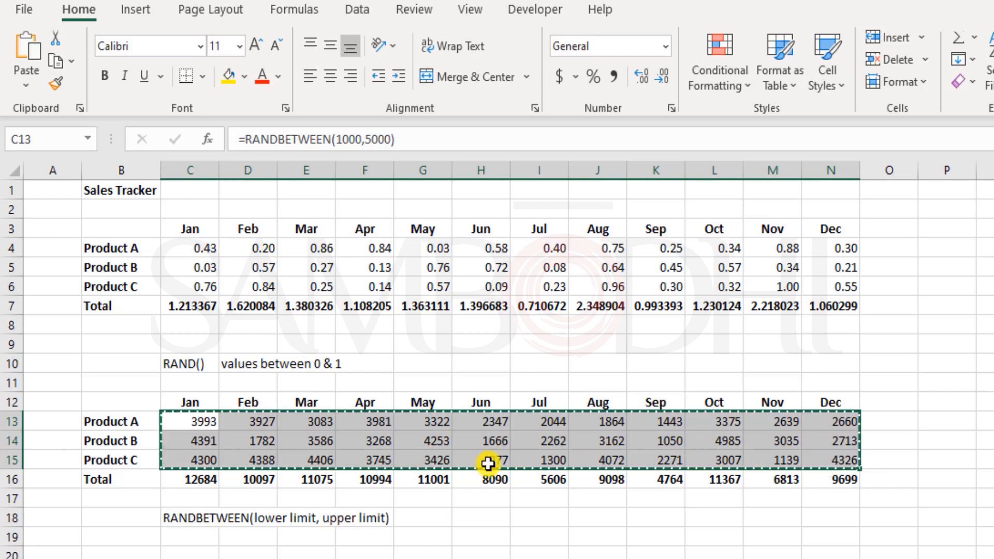
pyautogui.rightClick(198, 414)
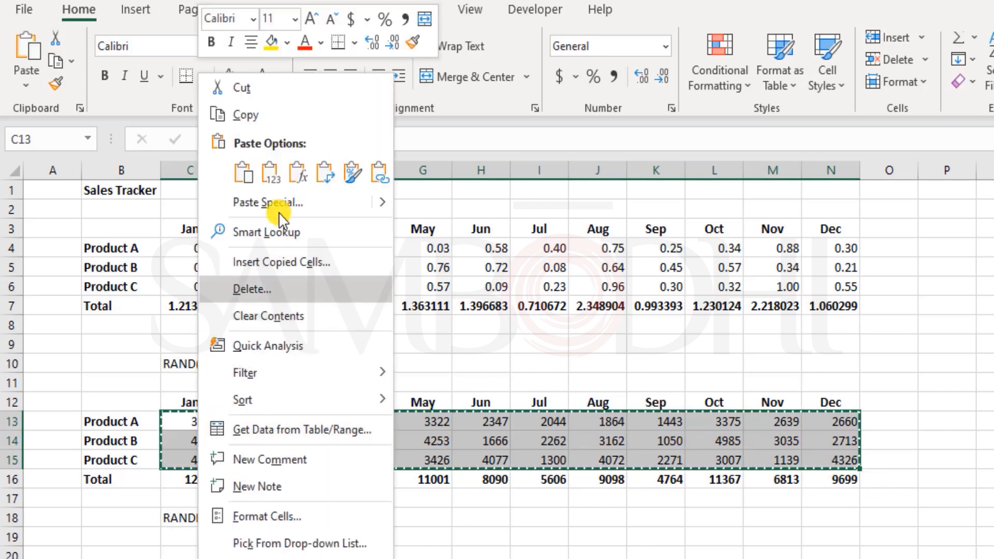
pyautogui.click(274, 174)
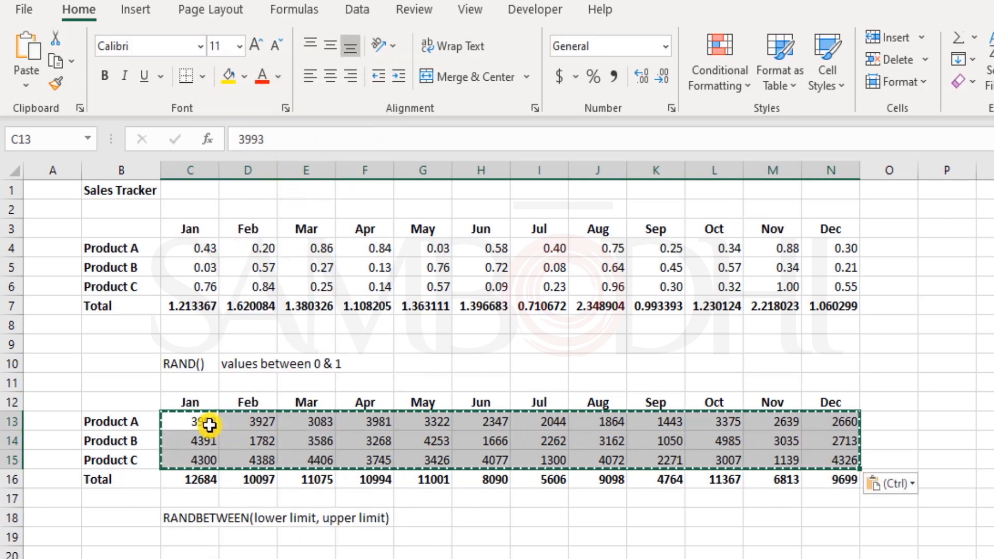
pyautogui.click(232, 430)
pyautogui.click(351, 421)
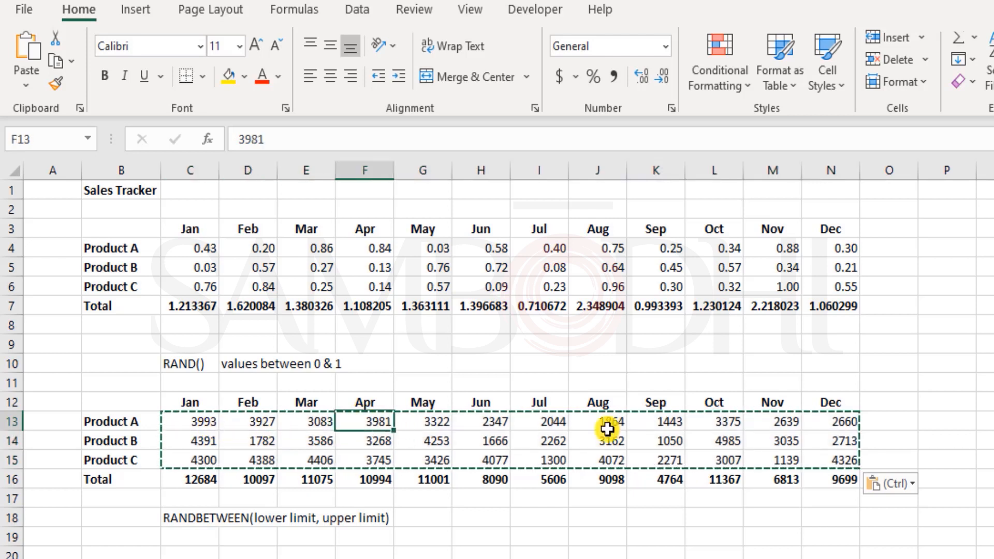
pyautogui.click(604, 427)
pyautogui.click(659, 459)
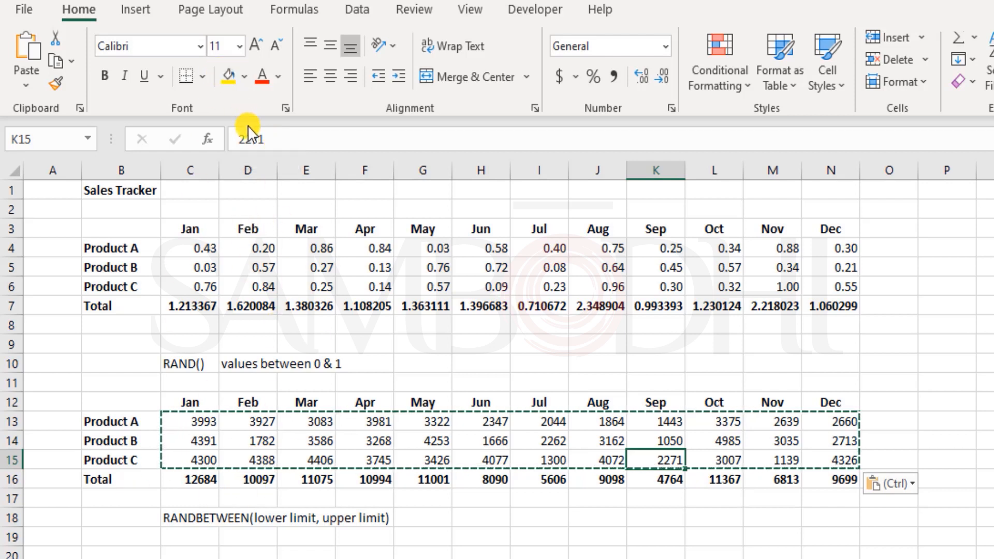
pyautogui.moveTo(849, 460); pyautogui.dragTo(200, 426)
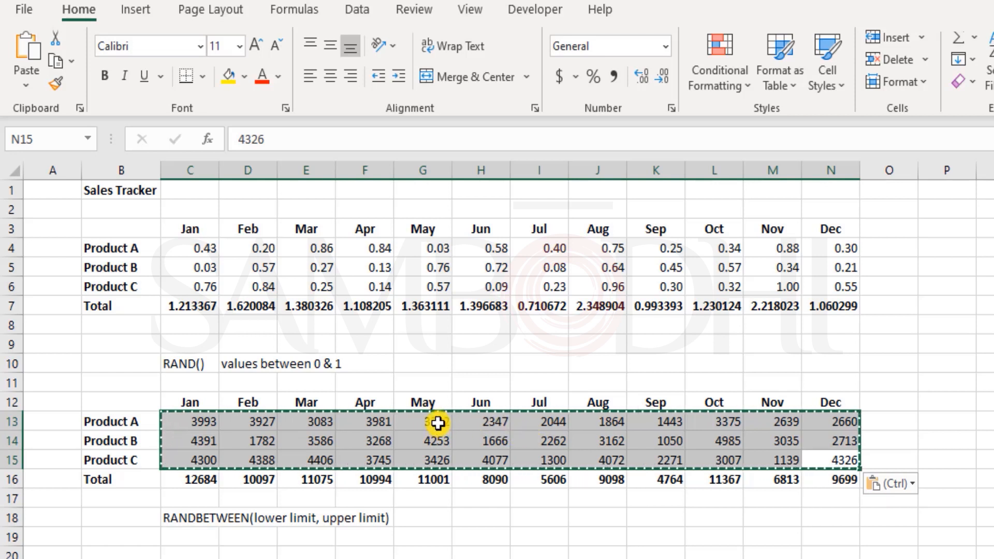
pyautogui.click(463, 344)
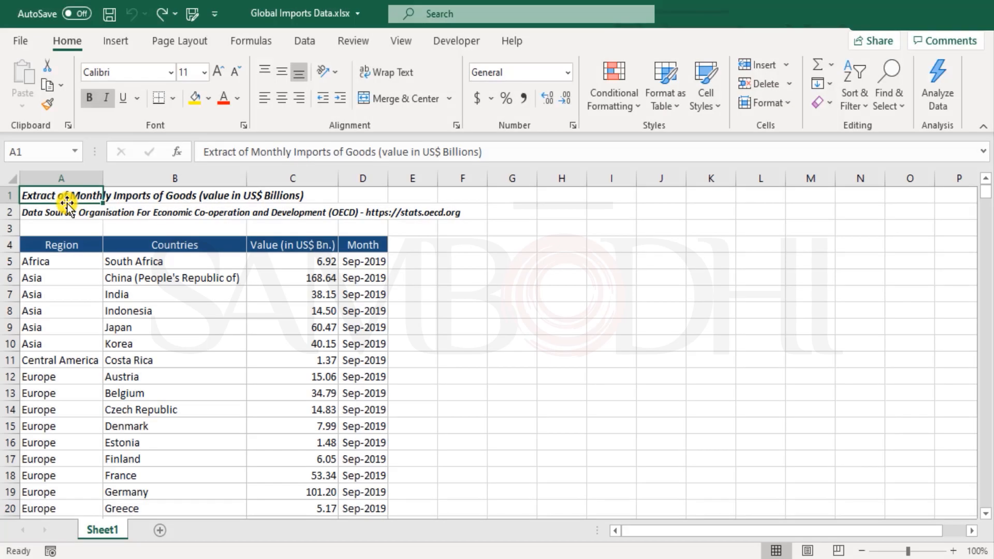
# Browse the Global Imports data to row 90, then select the Countries header cell B4
pyautogui.scroll(-1, 164, 373)
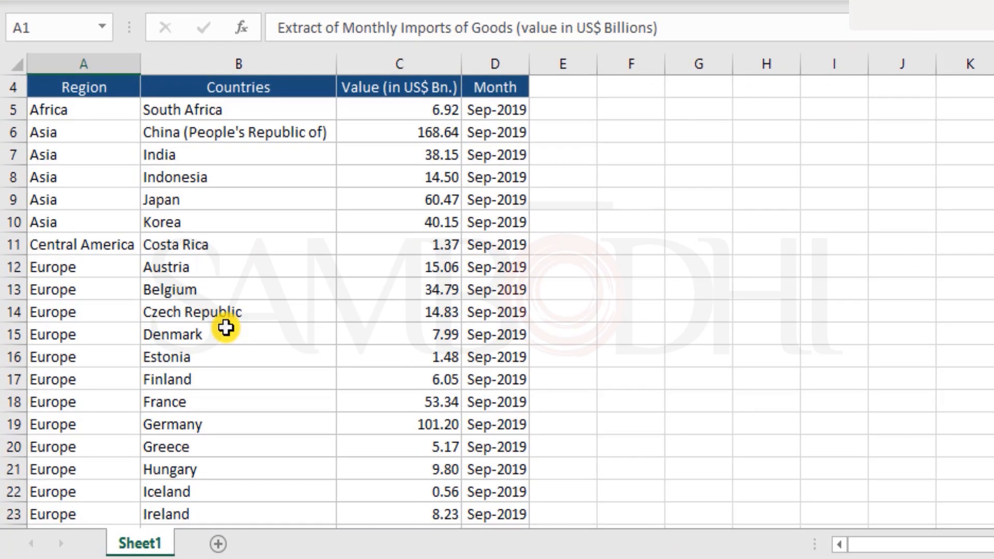
pyautogui.scroll(1, 225, 327)
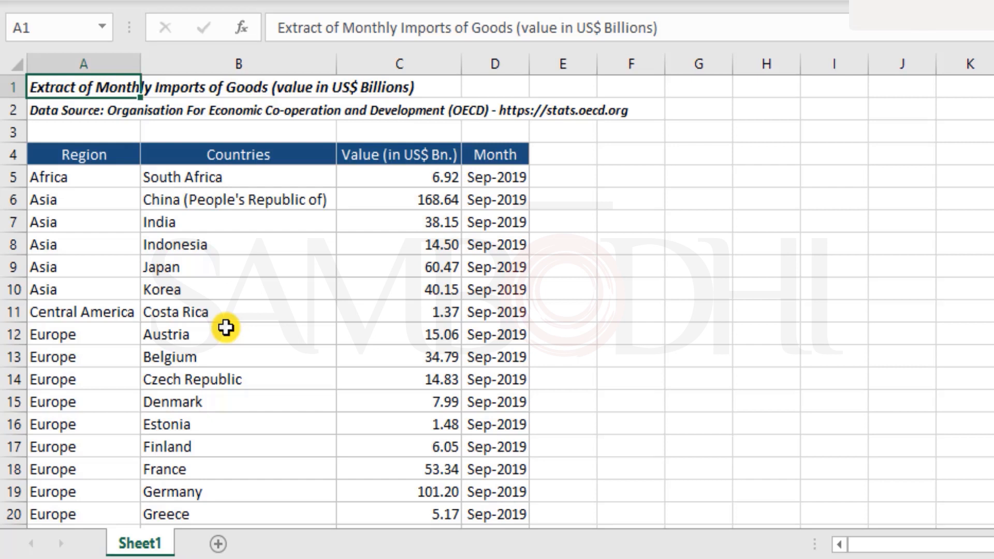
pyautogui.scroll(-4, 226, 327)
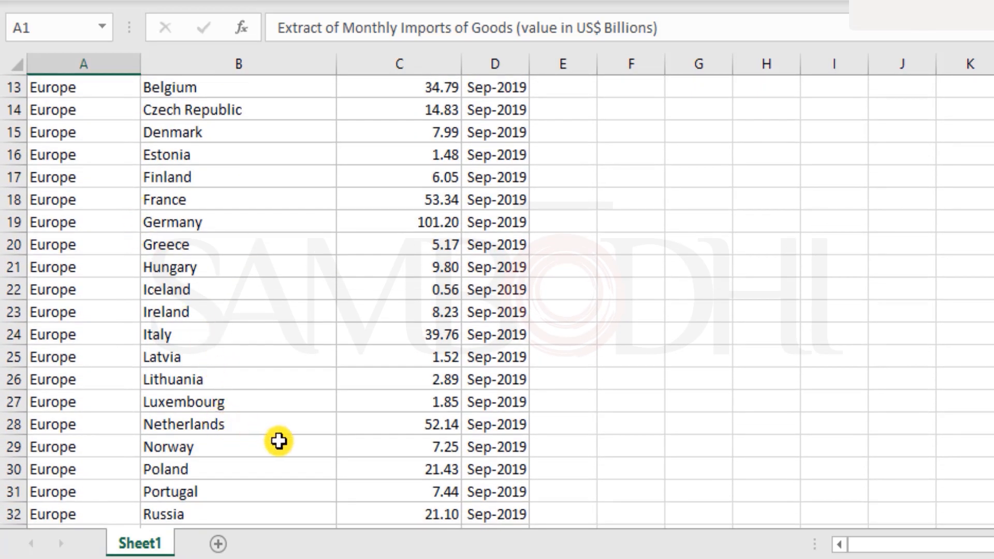
pyautogui.scroll(-3, 278, 442)
pyautogui.scroll(-5, 280, 445)
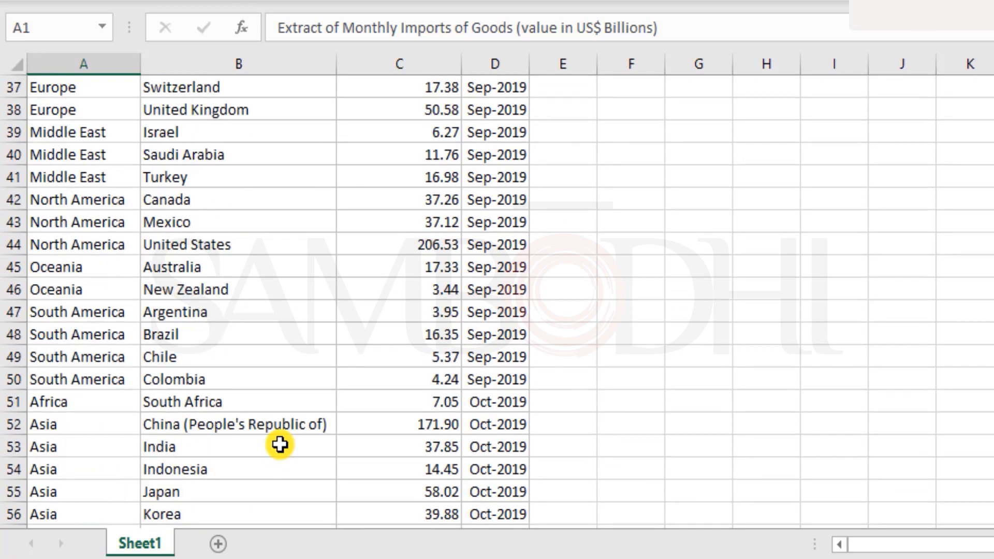
pyautogui.scroll(-3, 280, 444)
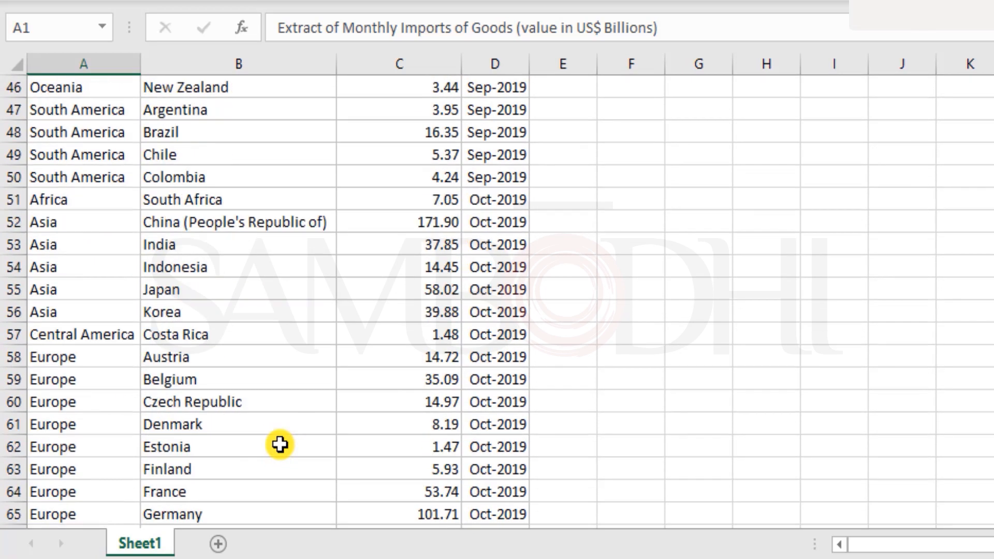
pyautogui.scroll(-3, 280, 444)
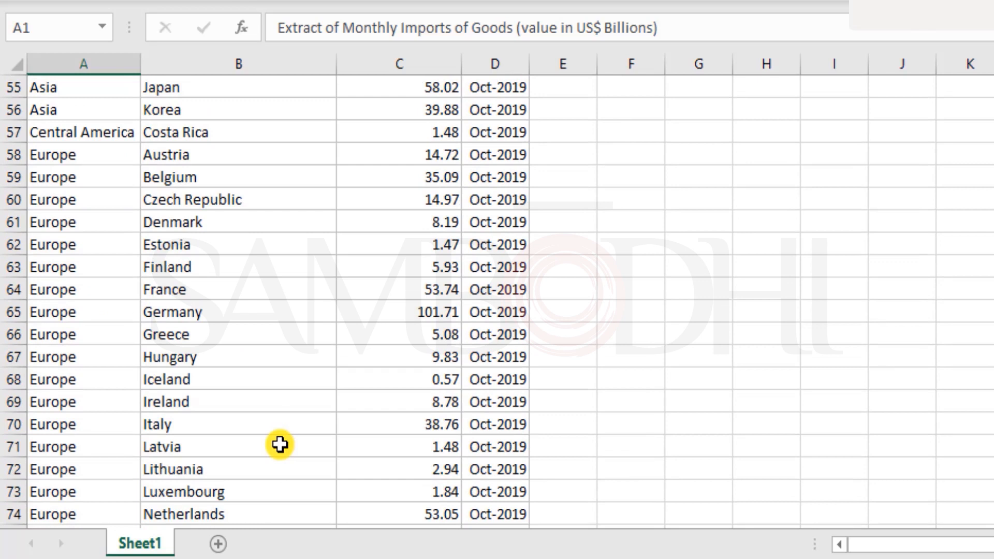
pyautogui.scroll(-6, 279, 444)
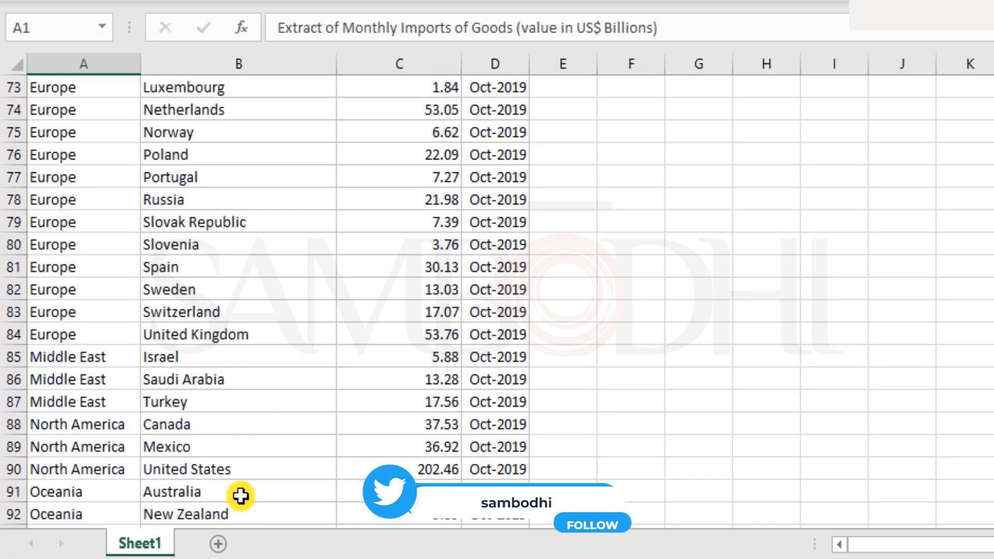
pyautogui.click(196, 472)
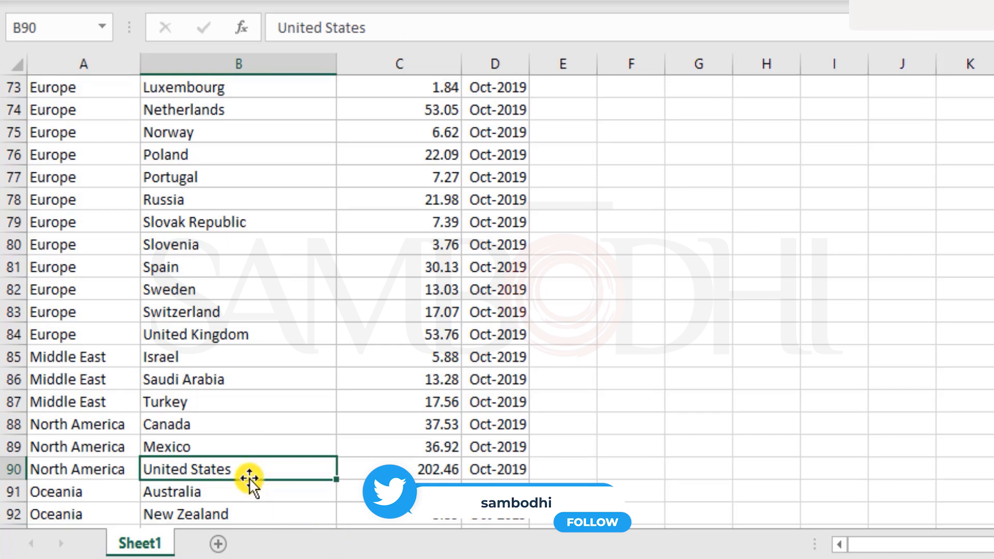
pyautogui.scroll(9, 250, 478)
pyautogui.scroll(15, 249, 477)
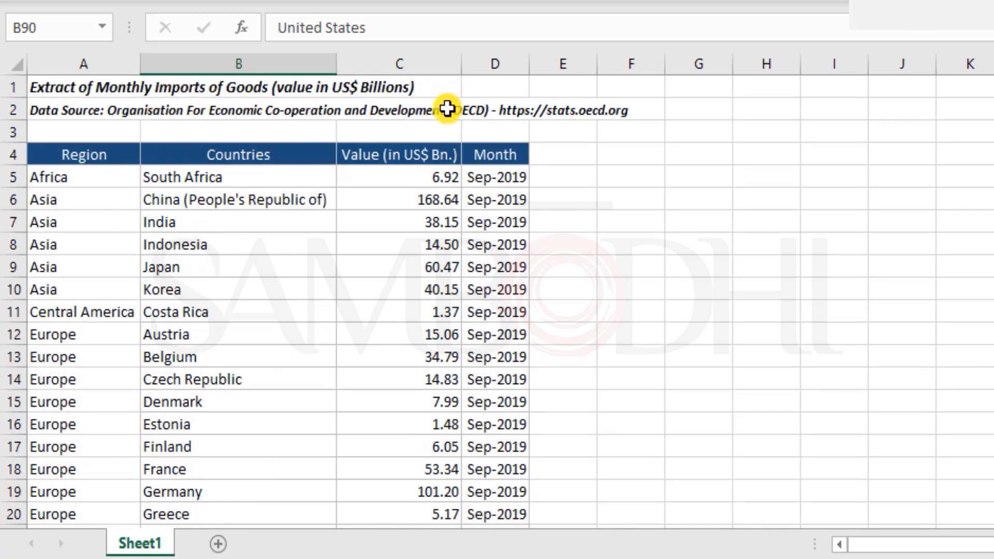
pyautogui.click(300, 154)
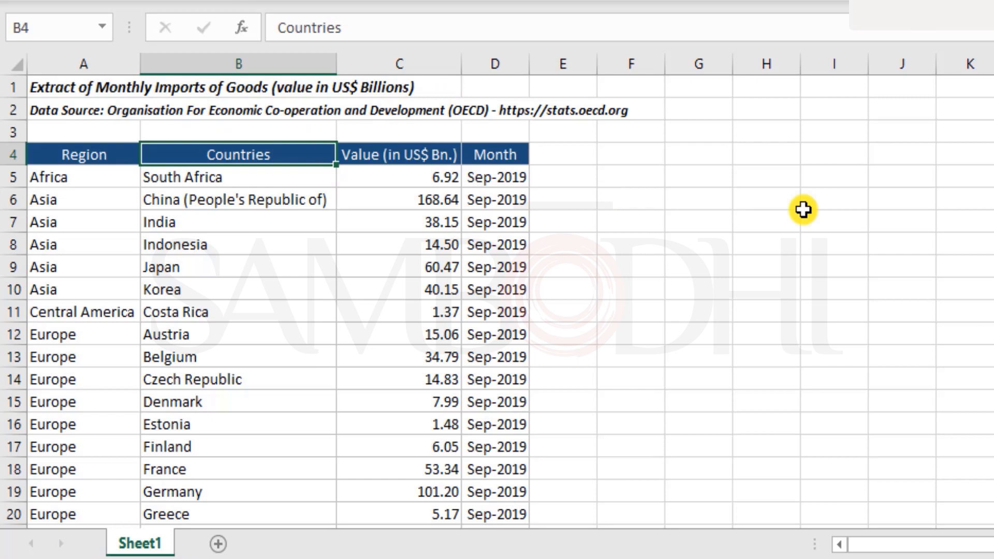
pyautogui.hotkey('ctrl', 'shift', 'l')
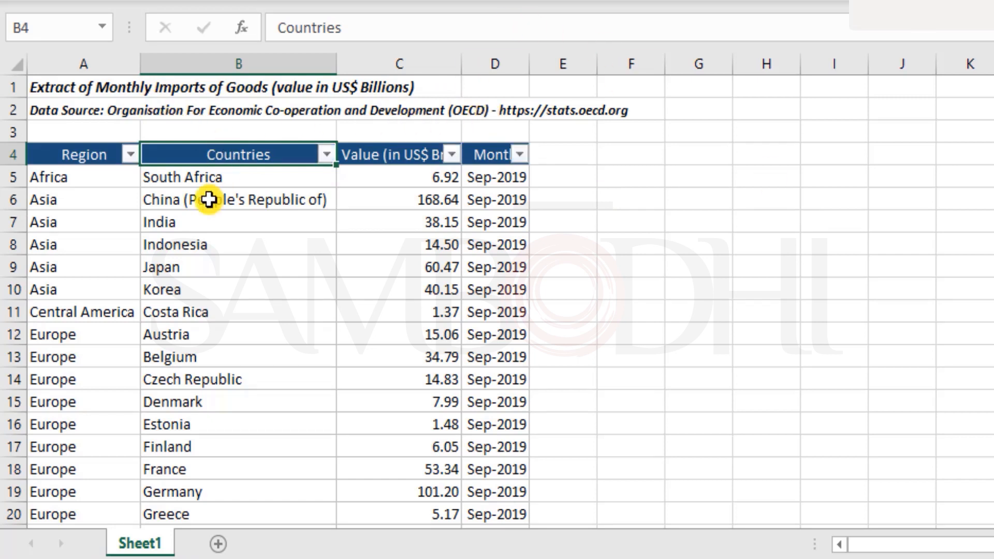
pyautogui.click(326, 154)
pyautogui.click(151, 420)
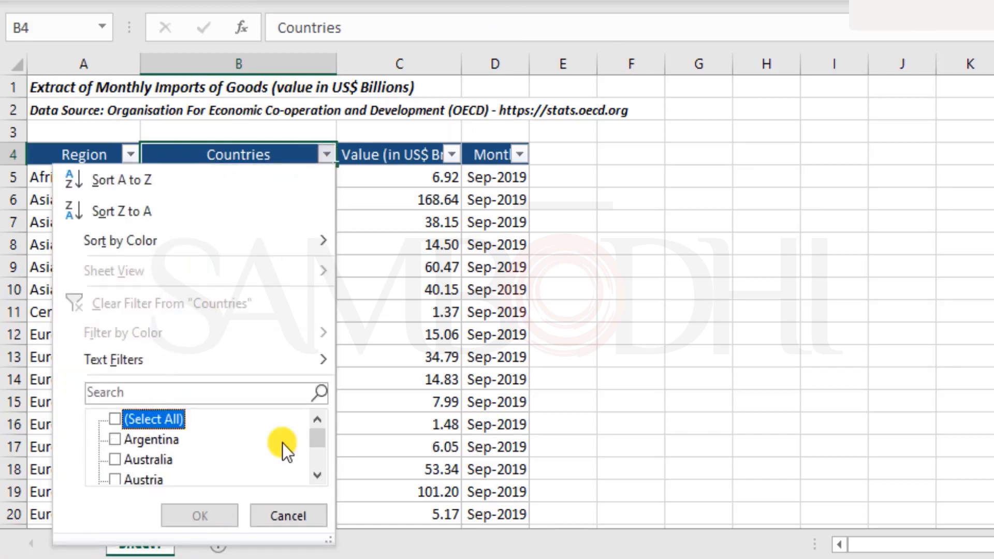
pyautogui.moveTo(328, 439); pyautogui.dragTo(318, 476)
pyautogui.click(176, 471)
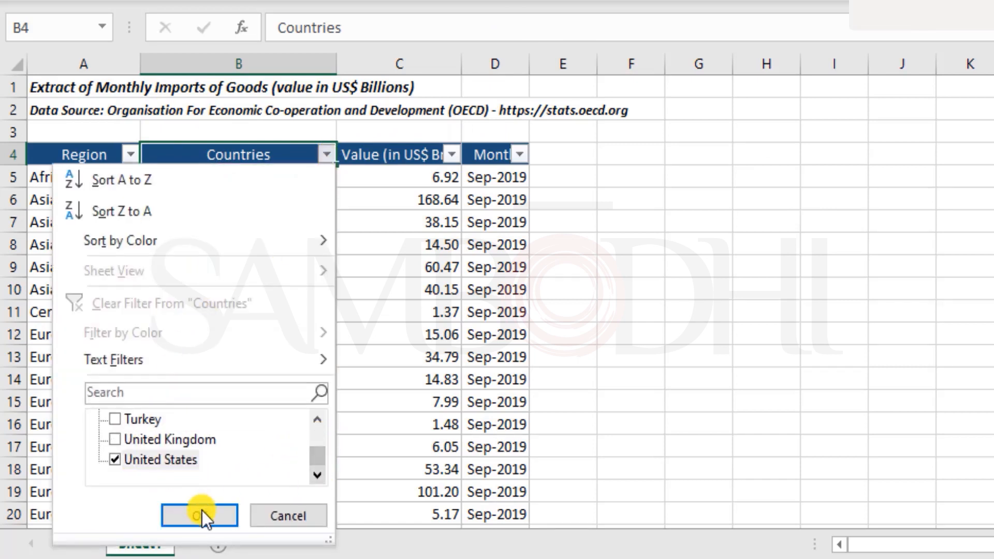
pyautogui.click(202, 514)
pyautogui.scroll(-3, 264, 342)
pyautogui.scroll(3, 117, 227)
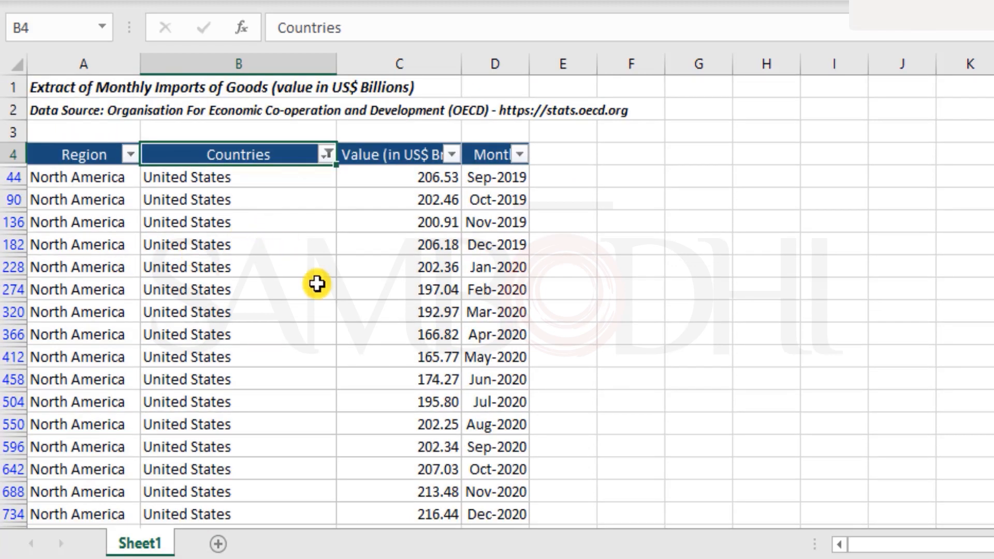
pyautogui.scroll(-2, 100, 170)
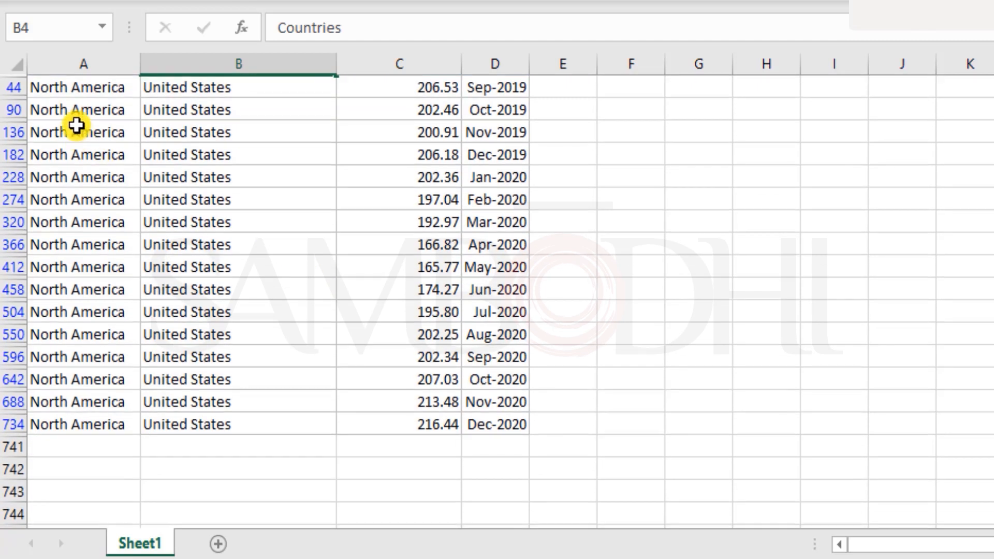
pyautogui.scroll(2, 921, 346)
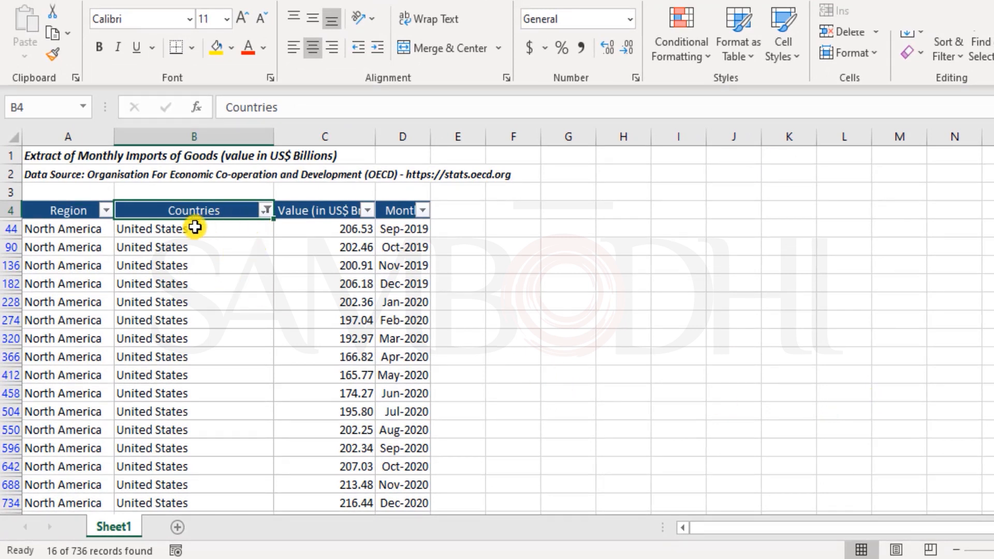
# Clear the United States Countries filter and filter Region to Europe only
pyautogui.hotkey('alt', 'a')
pyautogui.press('c')
pyautogui.click(106, 210)
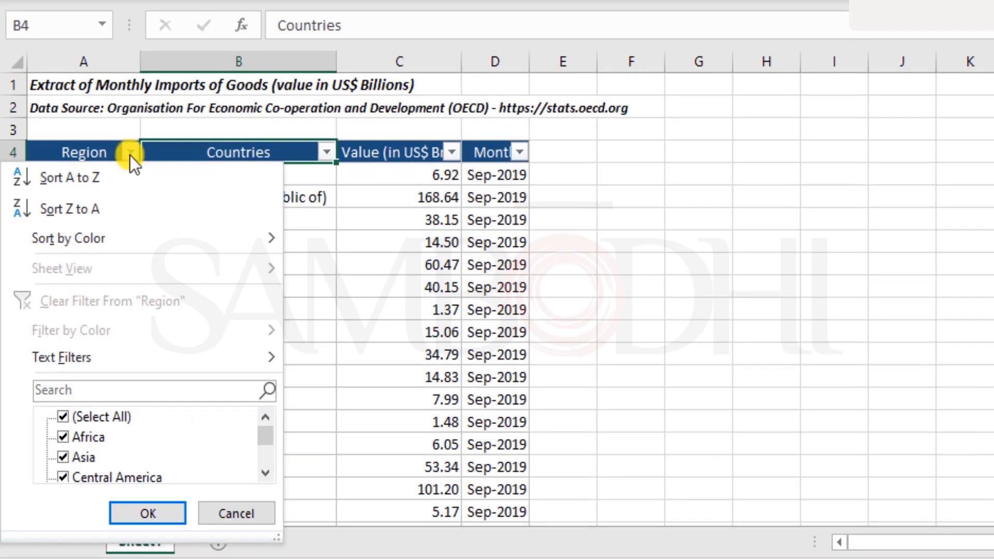
pyautogui.click(86, 412)
pyautogui.scroll(-1, 194, 440)
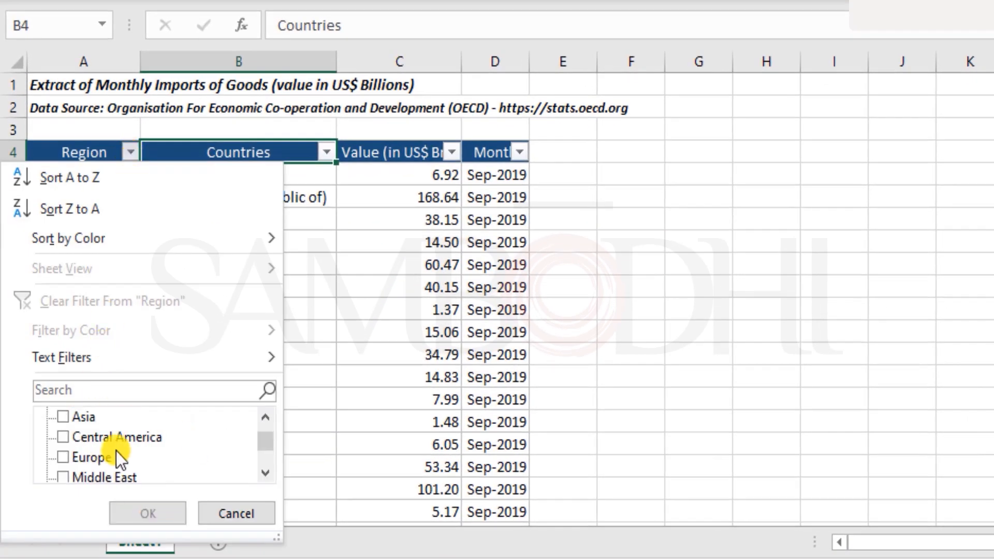
pyautogui.click(95, 455)
pyautogui.click(161, 512)
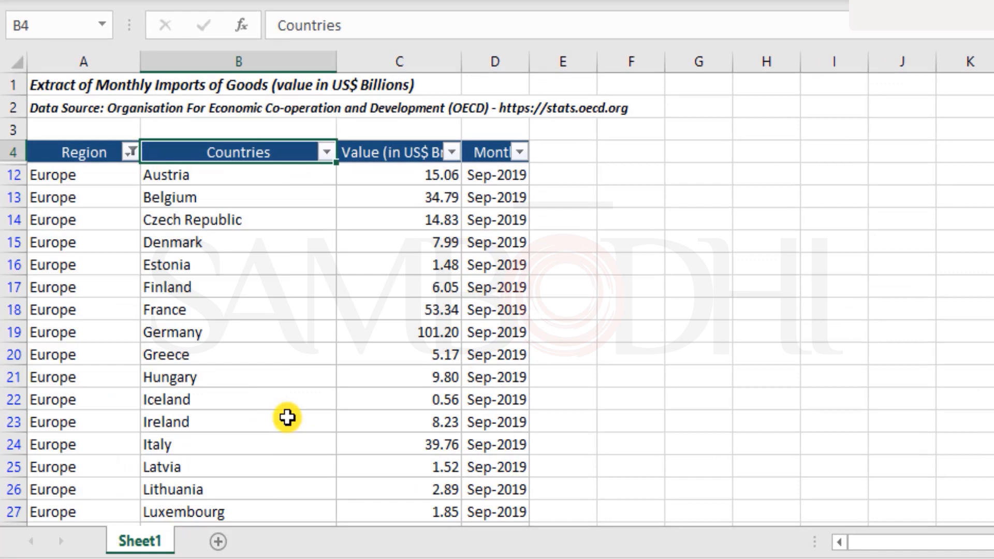
# Clear the Region filter so all rows show, then select cell C13
pyautogui.scroll(-7, 287, 417)
pyautogui.scroll(-12, 288, 418)
pyautogui.scroll(20, 288, 417)
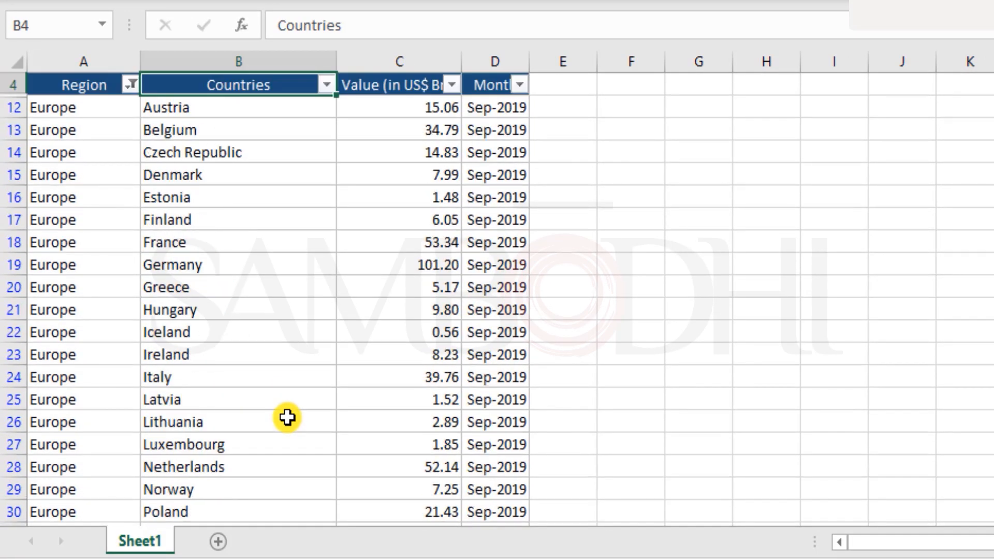
pyautogui.hotkey('alt', 'a', 'c')
pyautogui.scroll(1, 288, 418)
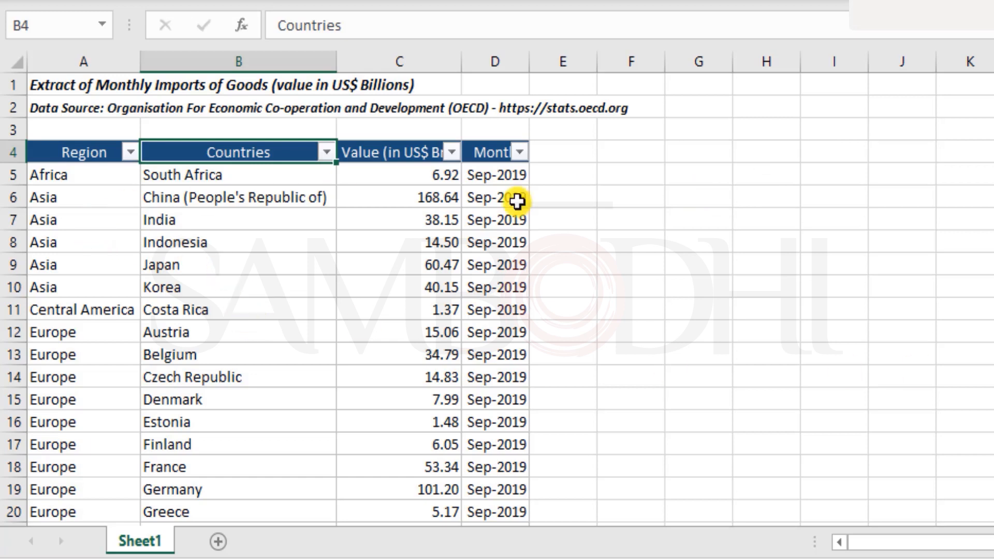
pyautogui.scroll(-1, 341, 369)
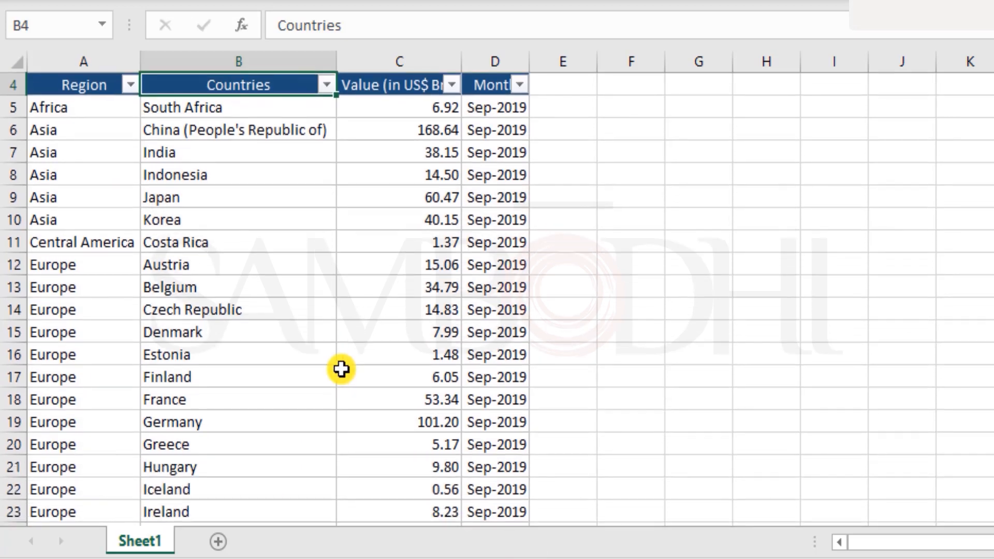
pyautogui.click(326, 84)
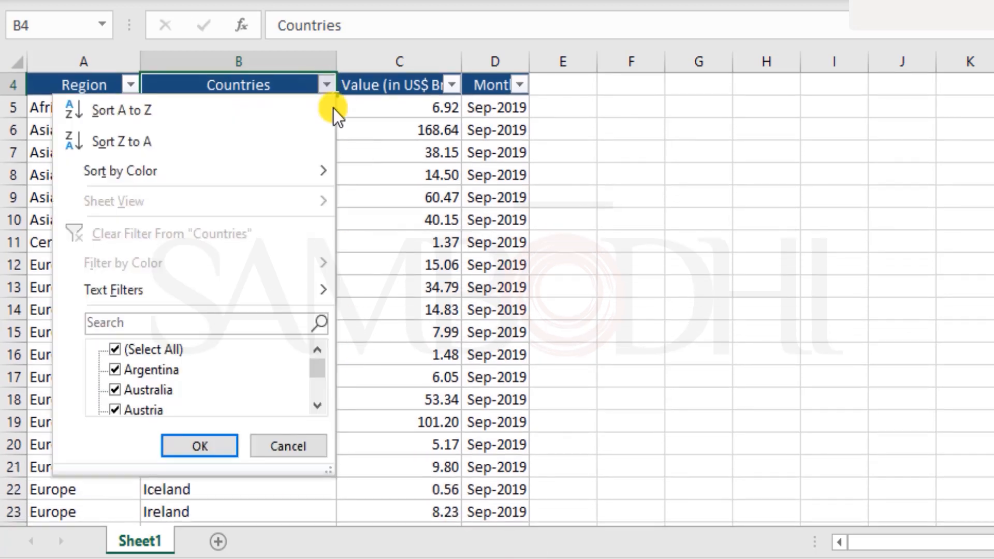
pyautogui.click(405, 289)
pyautogui.click(406, 288)
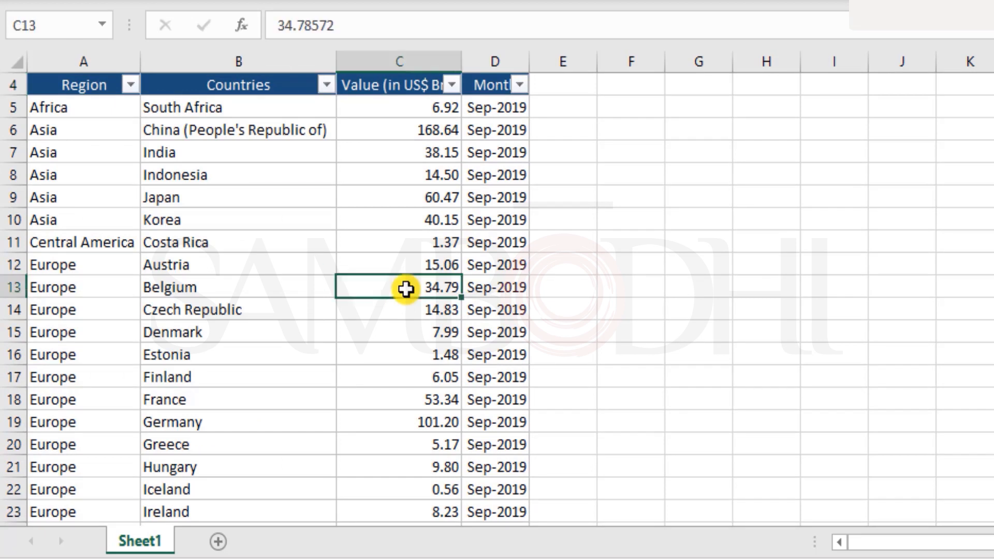
pyautogui.scroll(1, 405, 289)
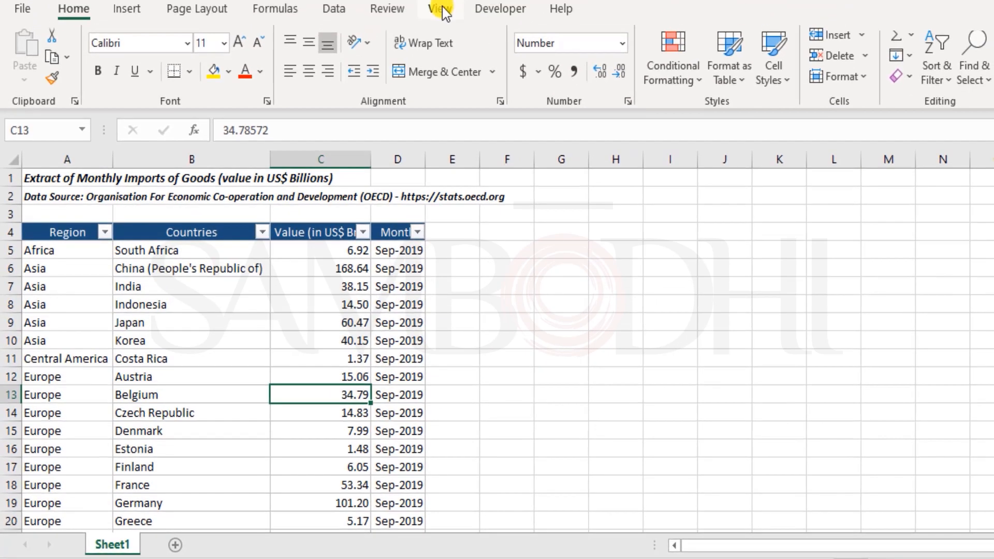
# Add a custom view named 'Default View' with print and filter settings included
pyautogui.click(438, 8)
pyautogui.click(440, 10)
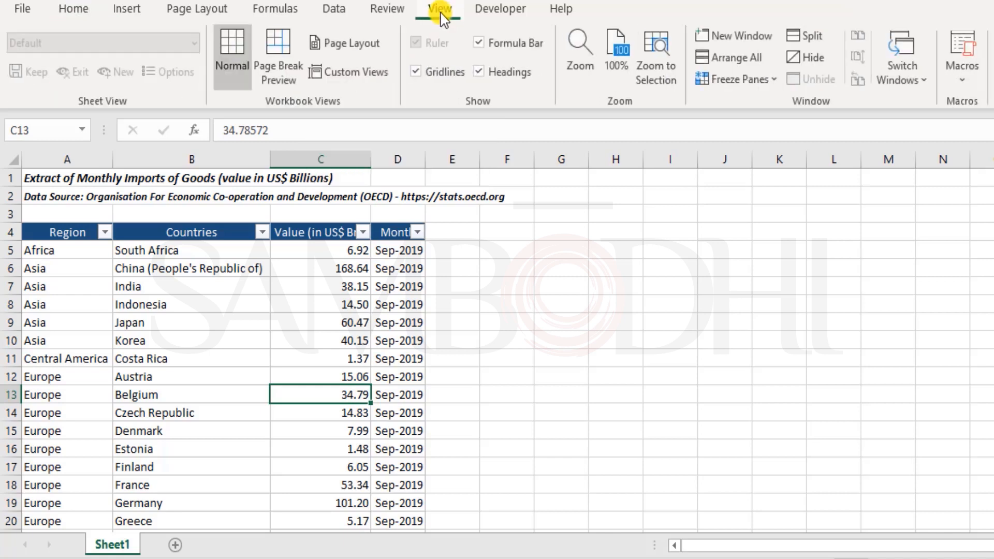
pyautogui.click(341, 77)
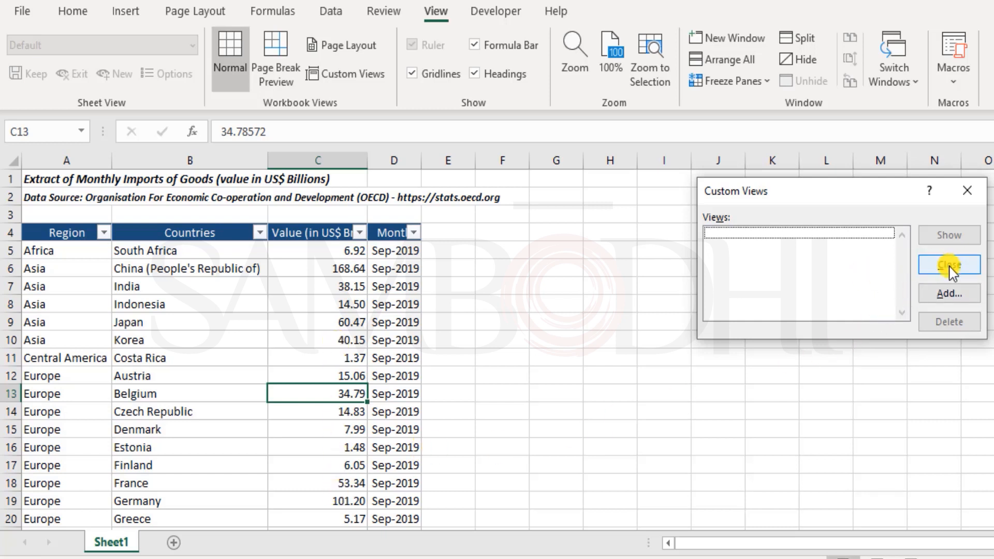
pyautogui.click(951, 293)
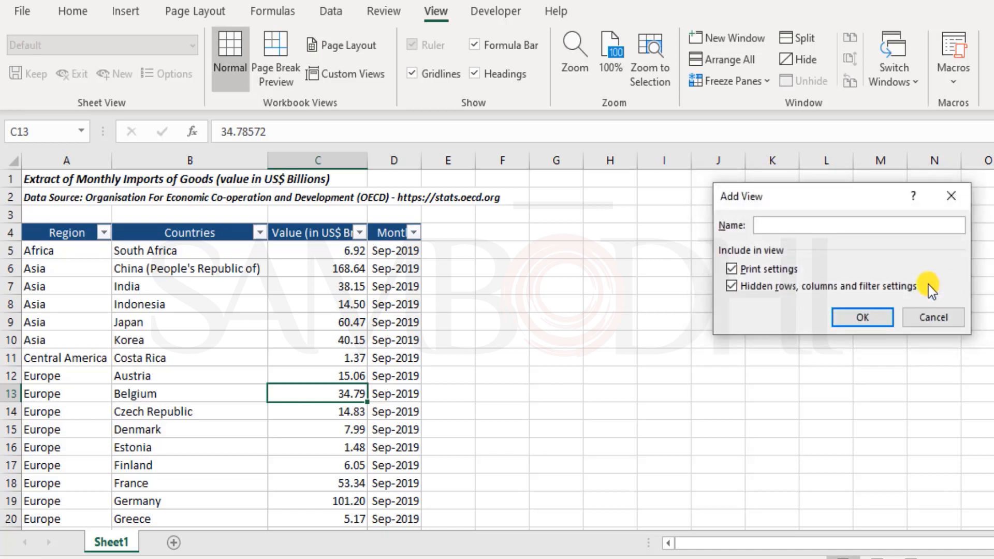
pyautogui.write('Def')
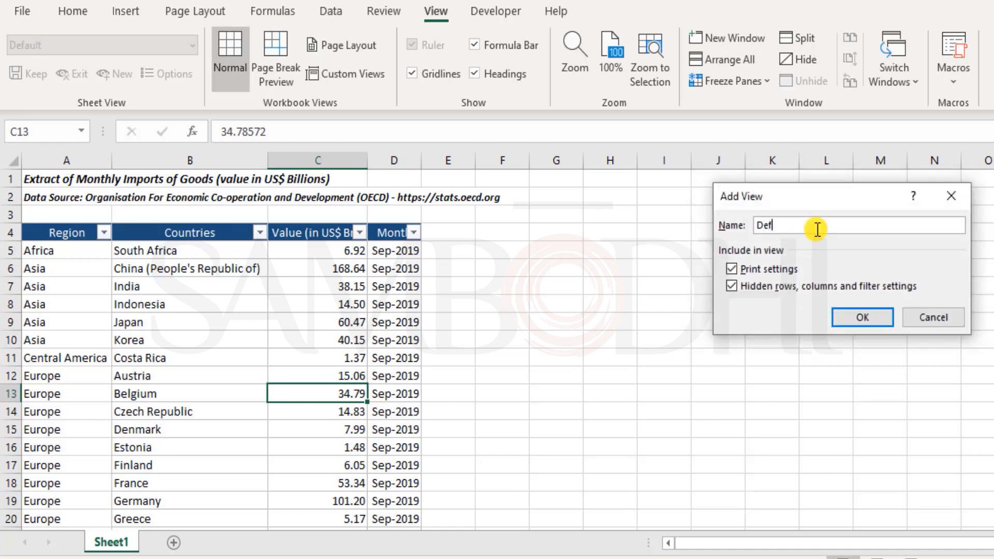
pyautogui.write('ault View')
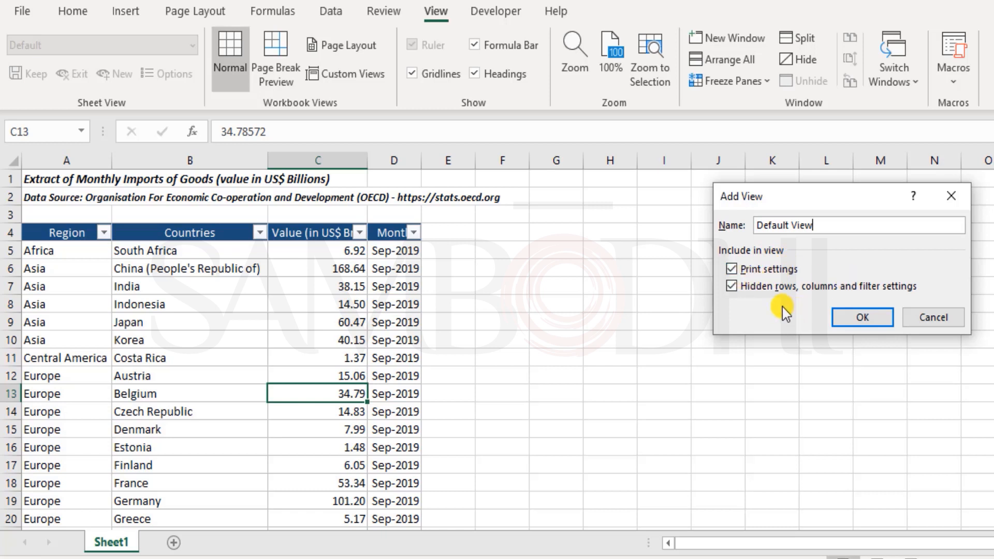
pyautogui.click(868, 320)
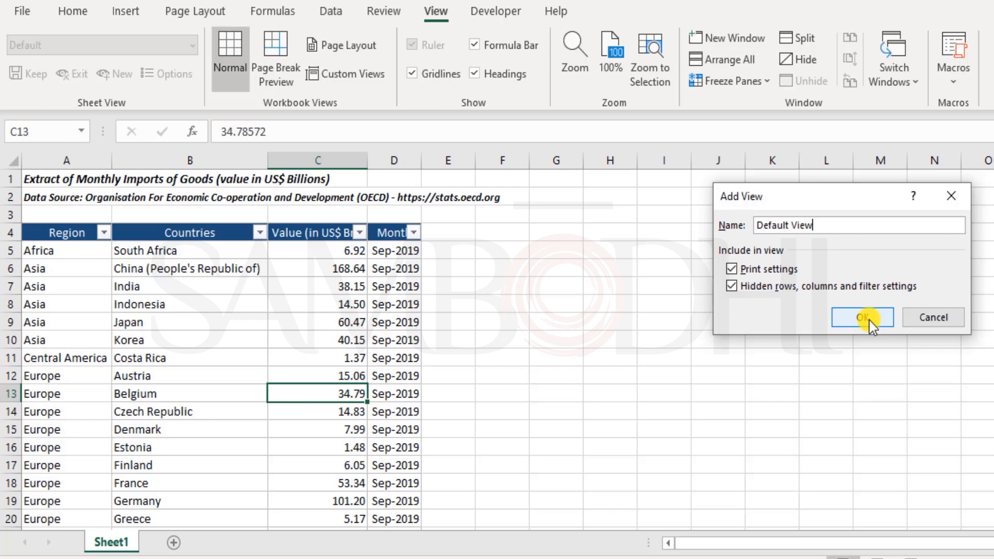
pyautogui.click(866, 319)
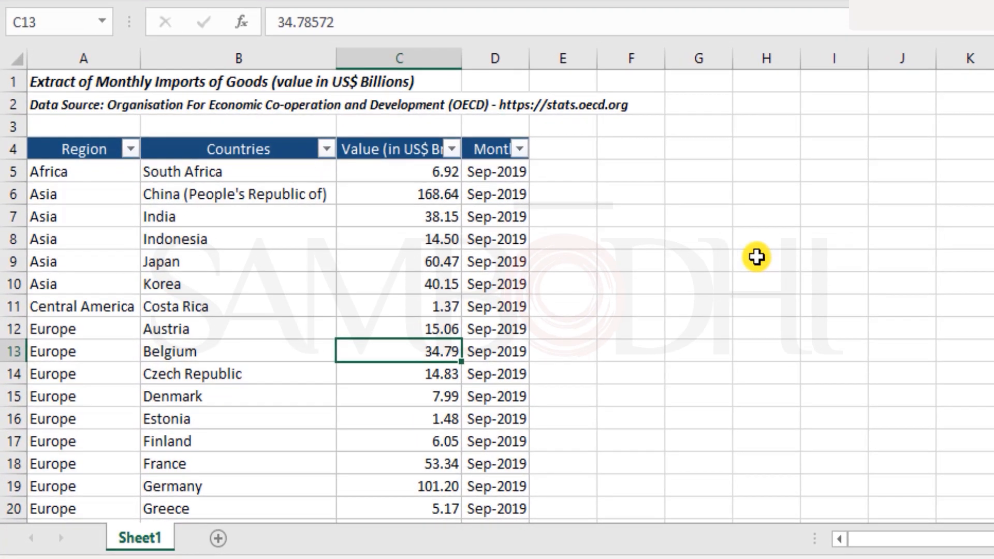
# Set the Countries filter to United States only, leaving its 16 monthly rows
pyautogui.click(756, 257)
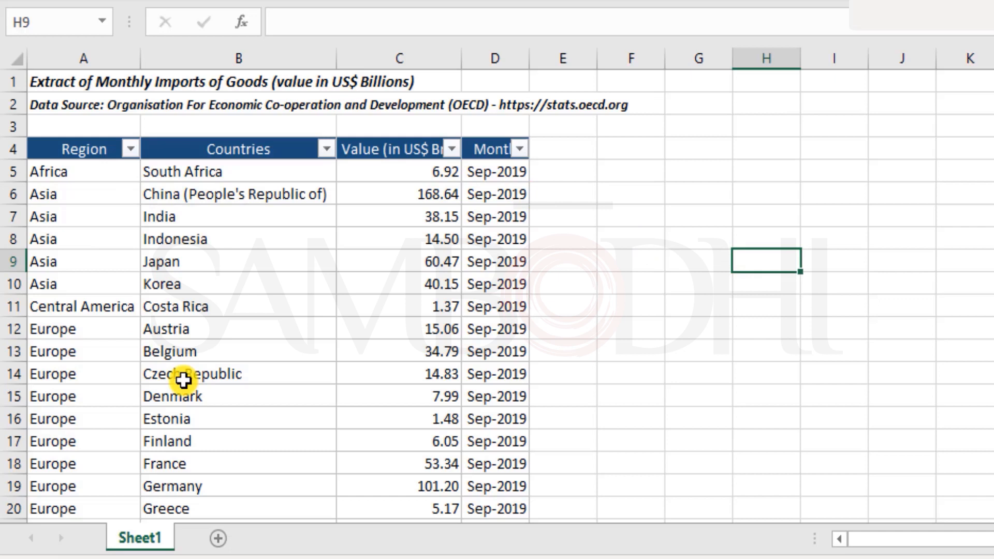
pyautogui.scroll(-5, 460, 303)
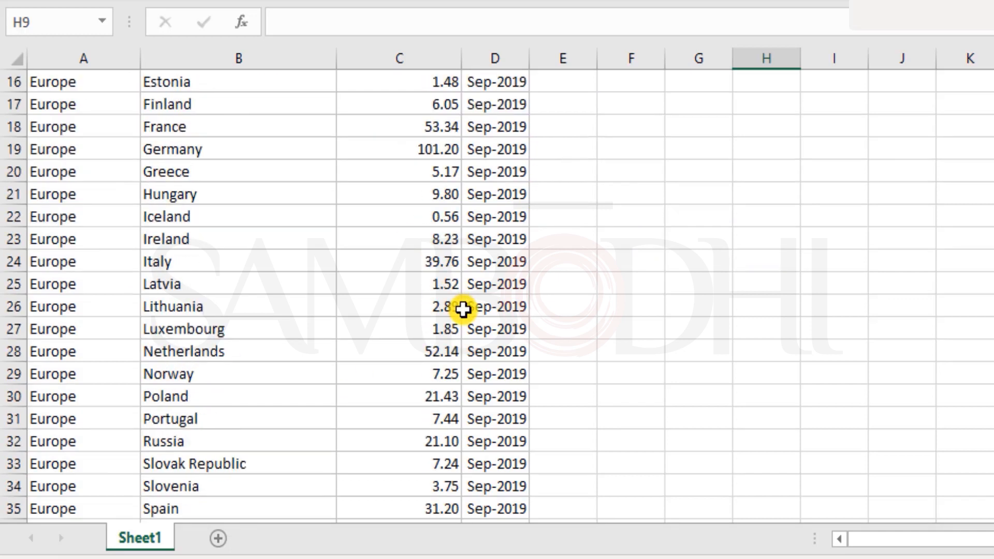
pyautogui.scroll(5, 462, 309)
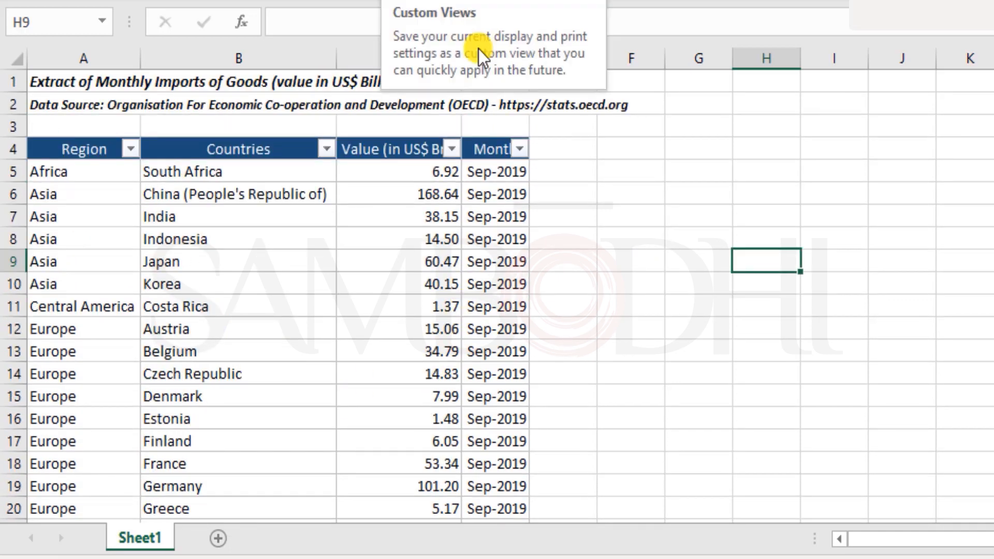
pyautogui.click(321, 271)
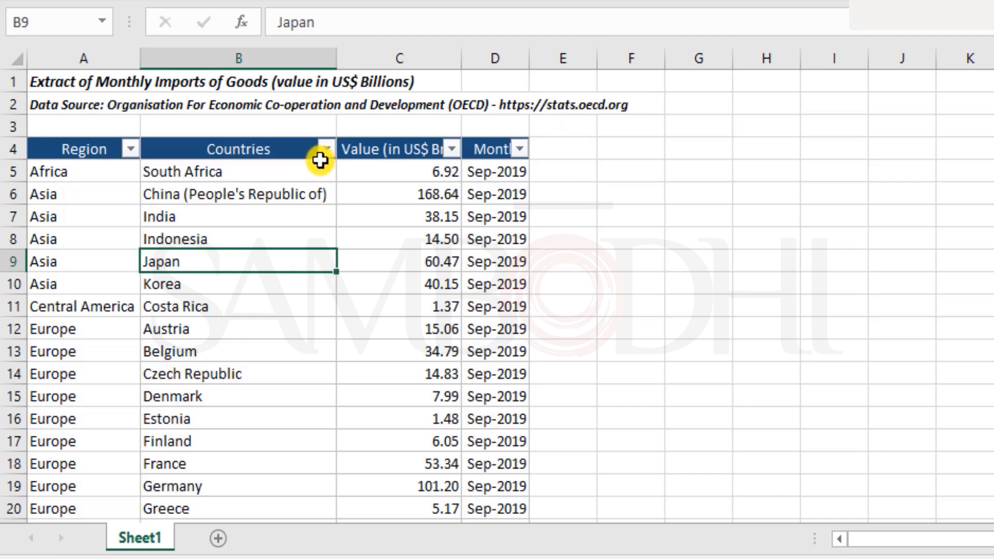
pyautogui.click(326, 150)
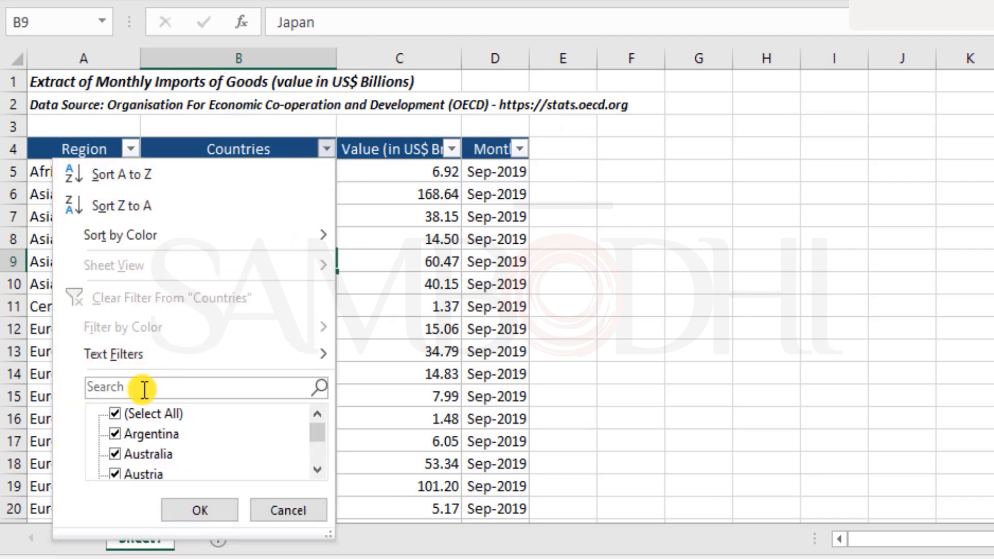
pyautogui.click(147, 416)
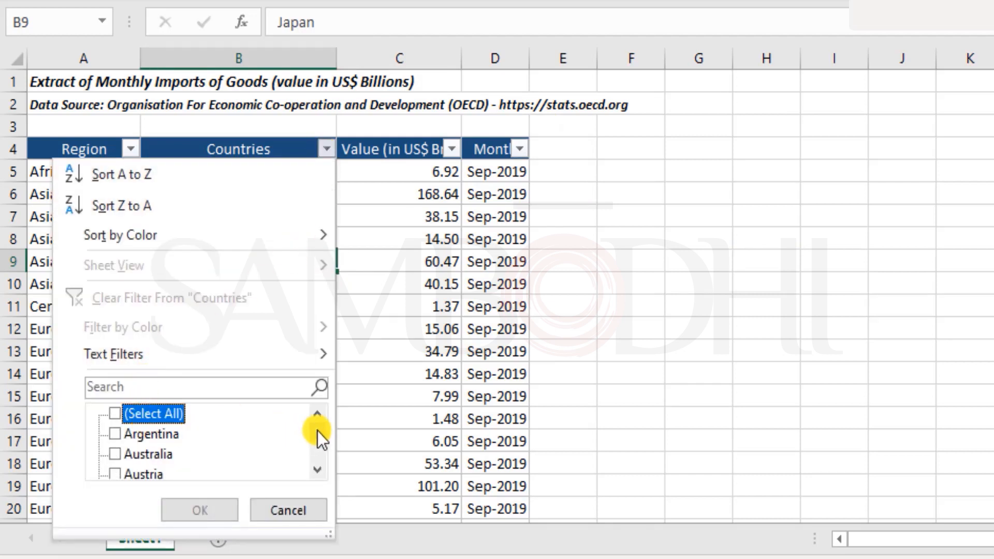
pyautogui.moveTo(318, 435); pyautogui.dragTo(322, 470)
pyautogui.click(179, 454)
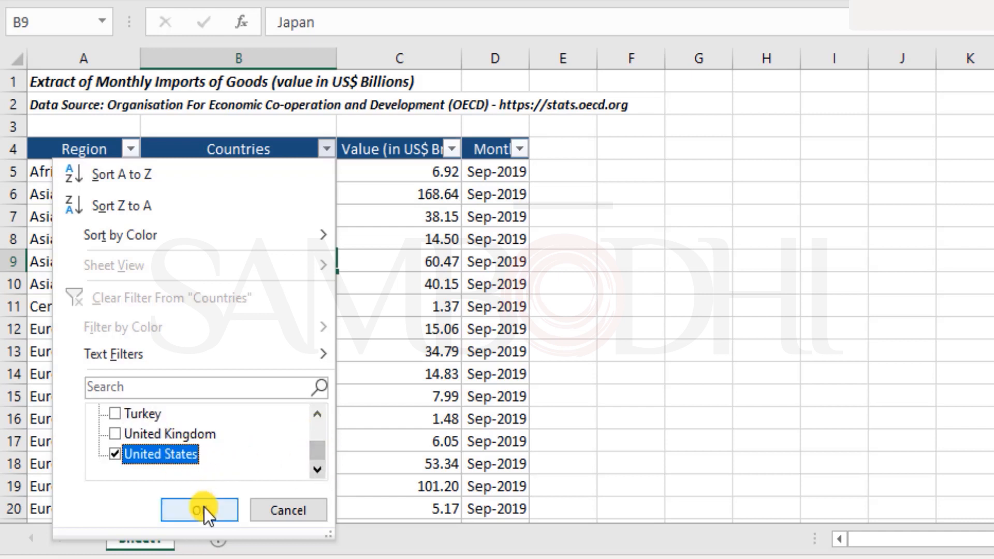
pyautogui.click(204, 509)
pyautogui.scroll(-2, 284, 377)
pyautogui.scroll(3, 284, 377)
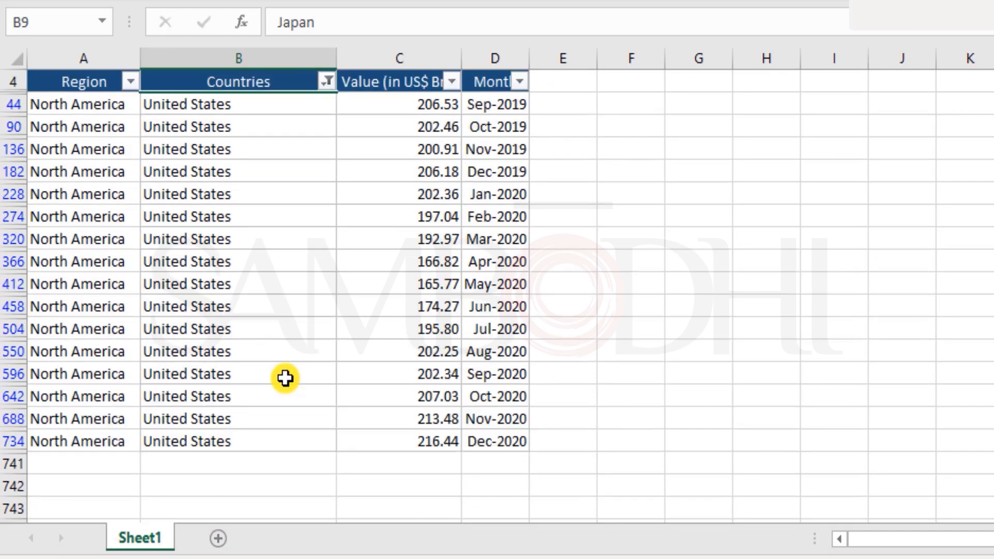
pyautogui.scroll(-1, 284, 378)
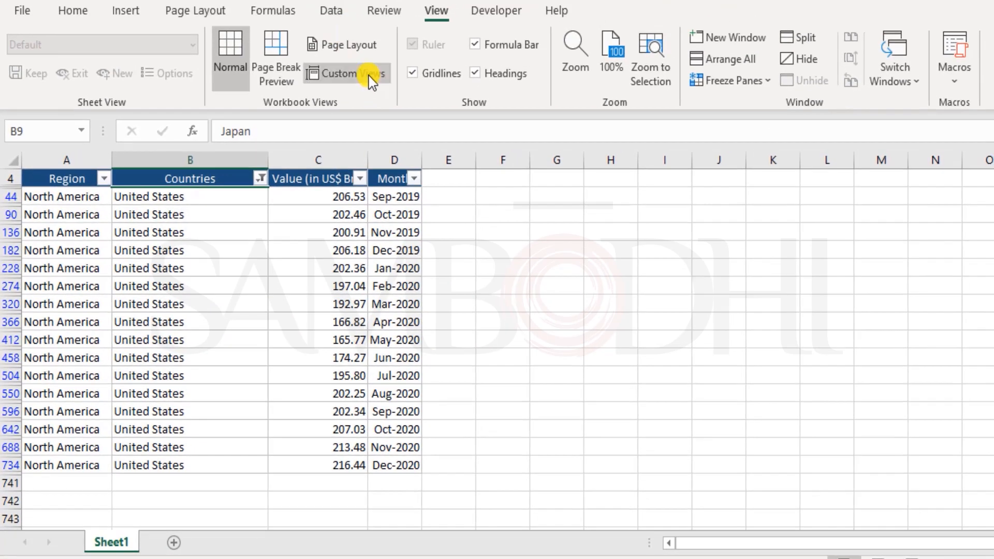
# Add a custom view named 'USA Data' for the US-only layout
pyautogui.click(368, 75)
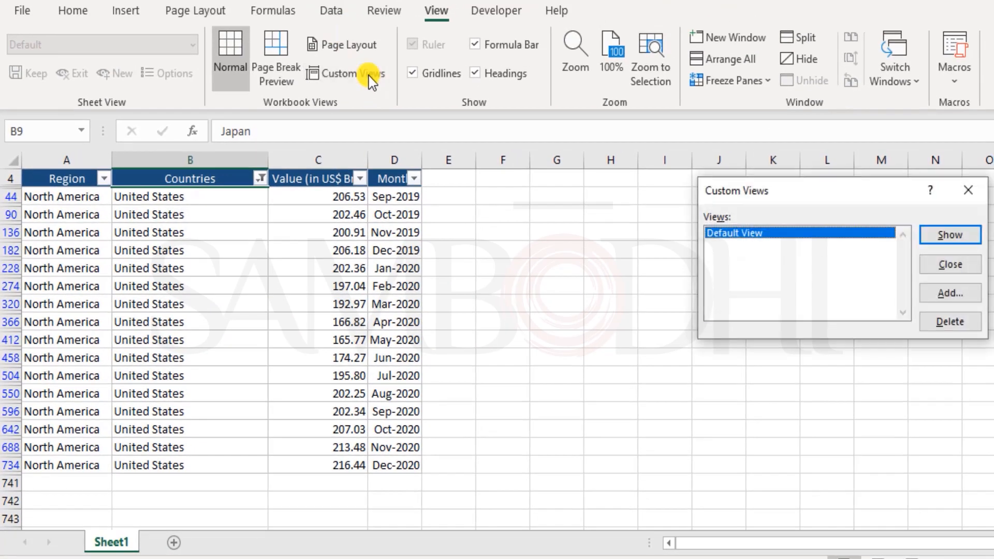
pyautogui.click(961, 294)
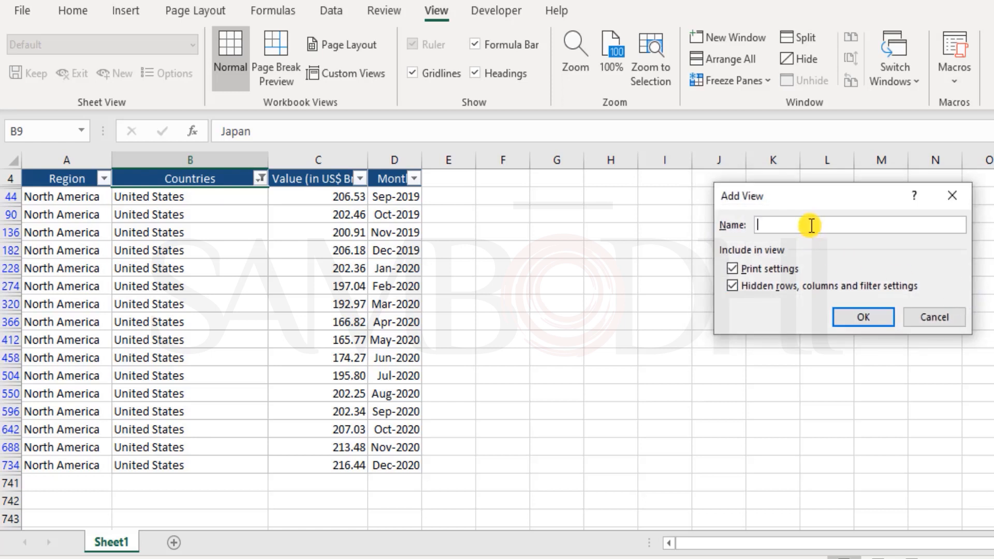
pyautogui.write('USA Data')
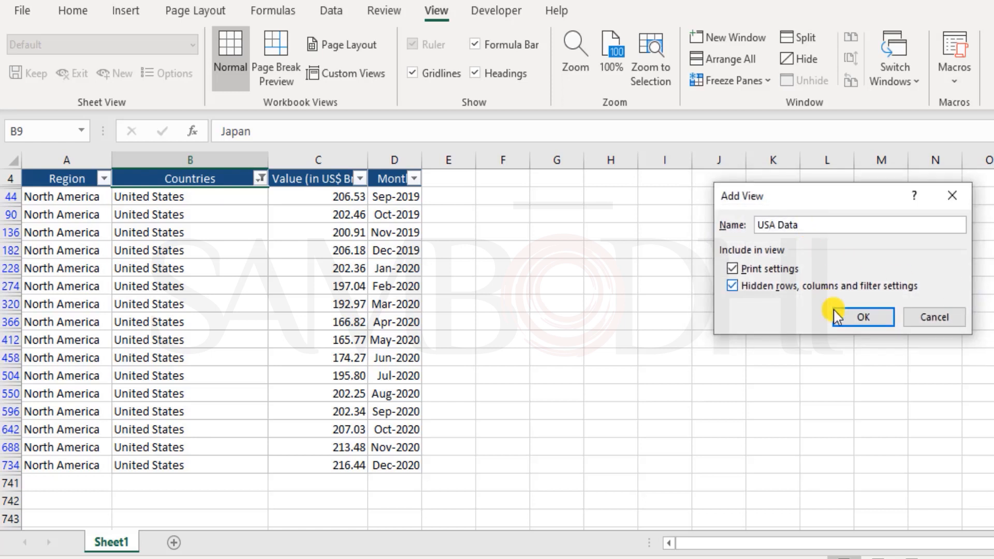
pyautogui.click(864, 320)
# Show the Default View custom view to restore the full unfiltered table
pyautogui.scroll(1, 306, 271)
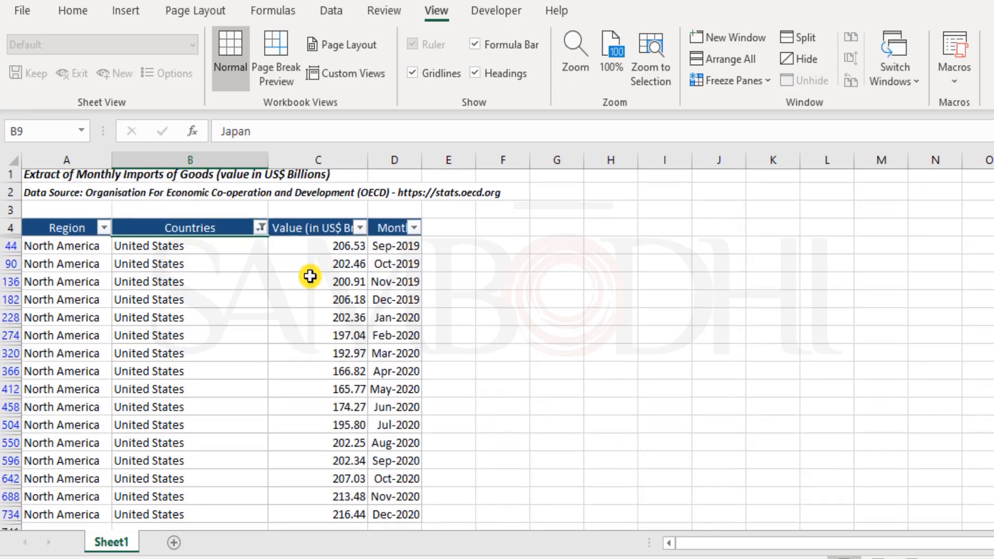
pyautogui.click(352, 74)
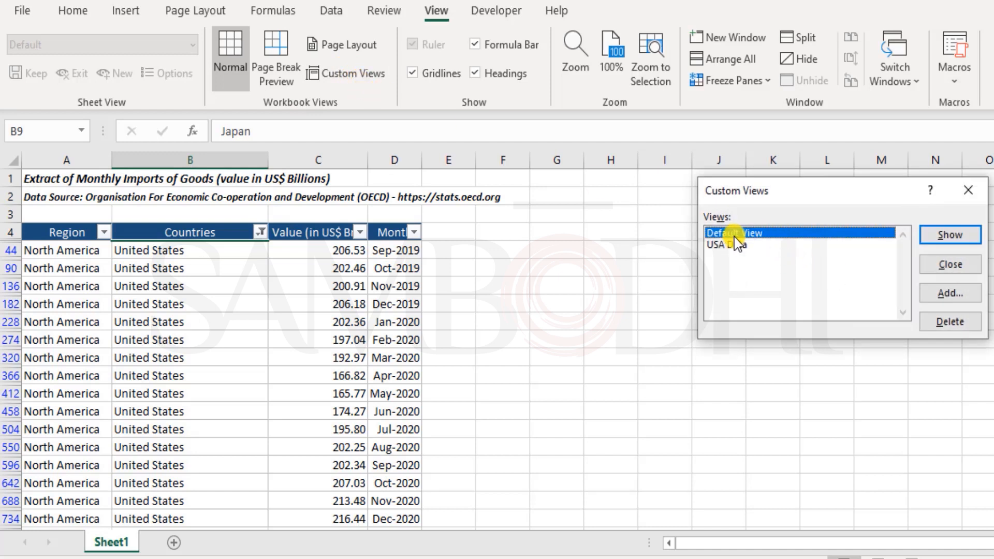
pyautogui.click(933, 235)
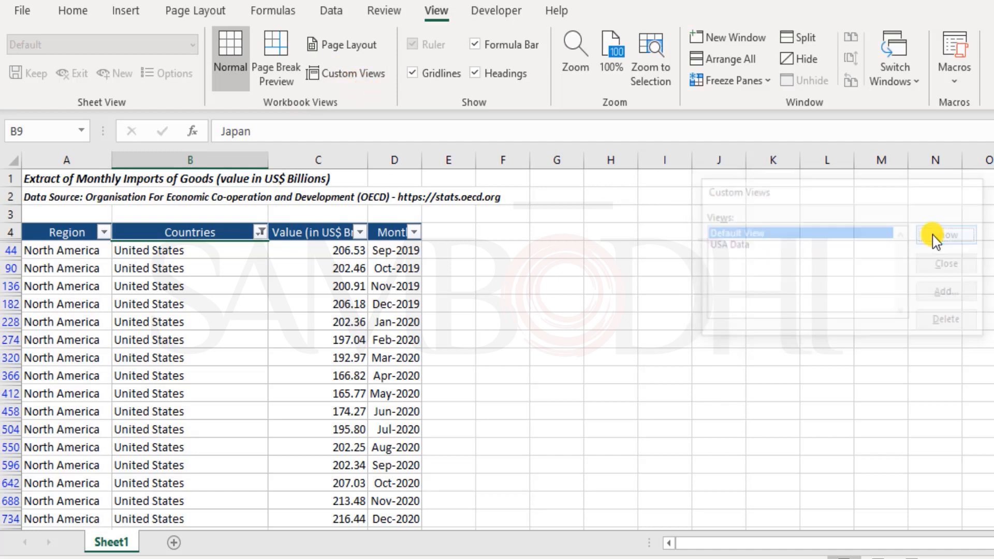
pyautogui.scroll(-13, 554, 342)
pyautogui.scroll(-7, 555, 341)
pyautogui.scroll(20, 555, 342)
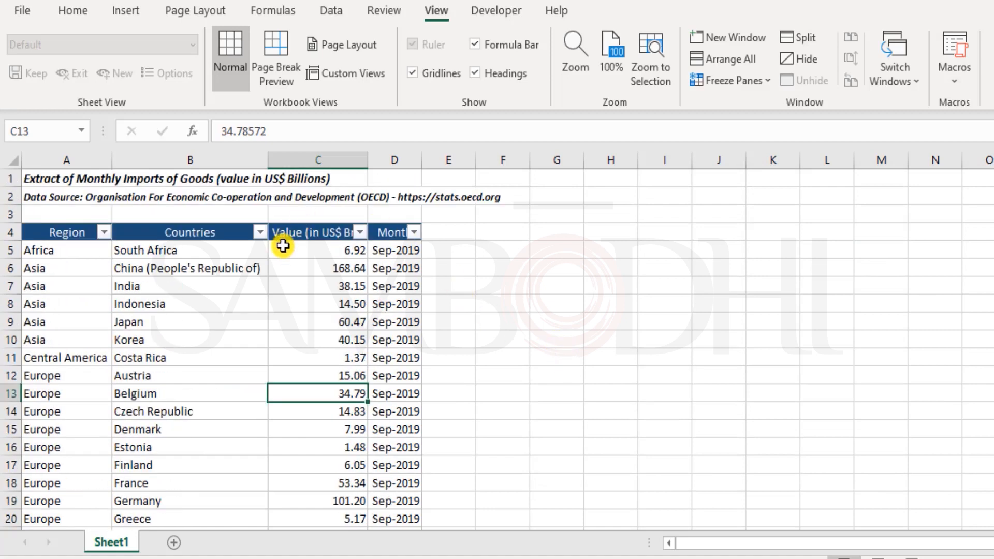
pyautogui.click(358, 77)
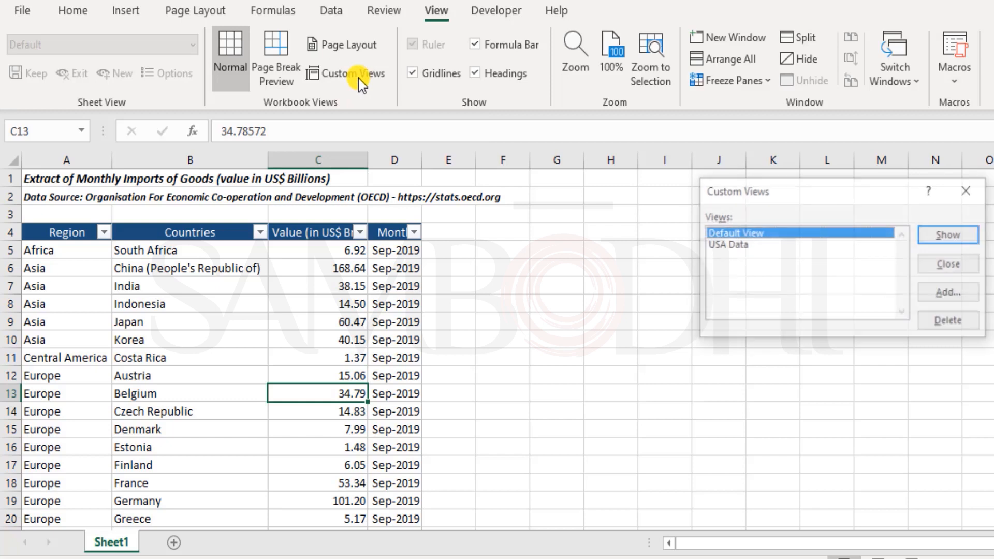
pyautogui.click(723, 245)
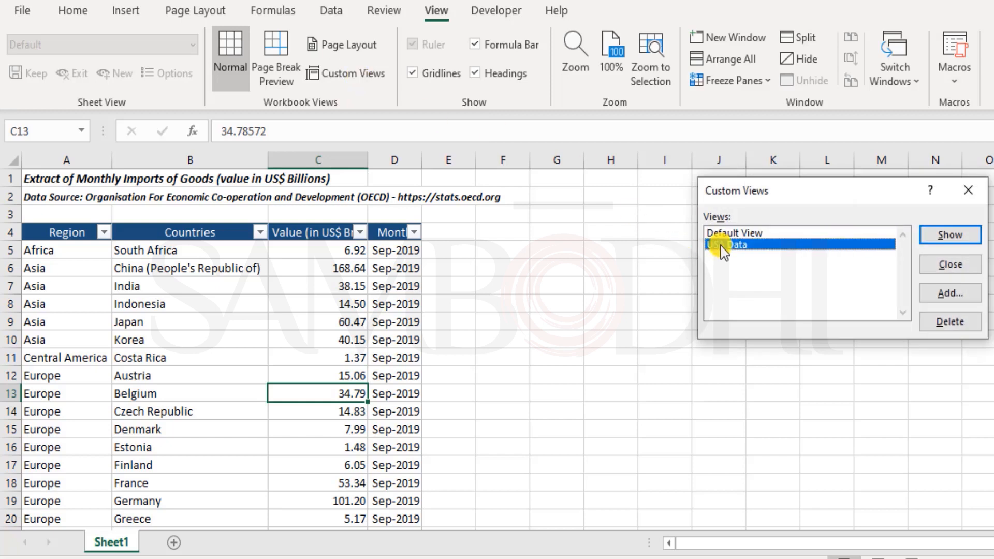
pyautogui.click(966, 236)
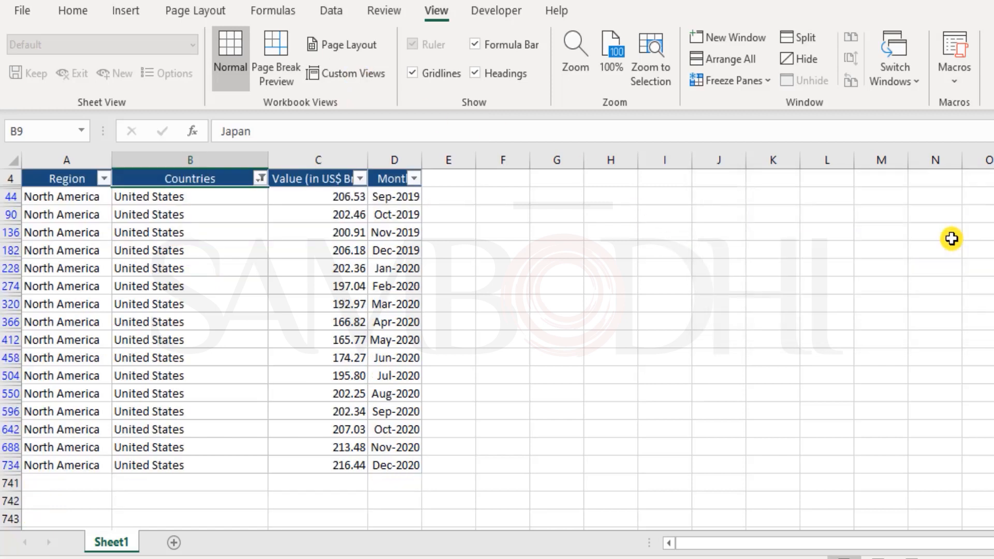
pyautogui.click(492, 425)
pyautogui.scroll(1, 492, 424)
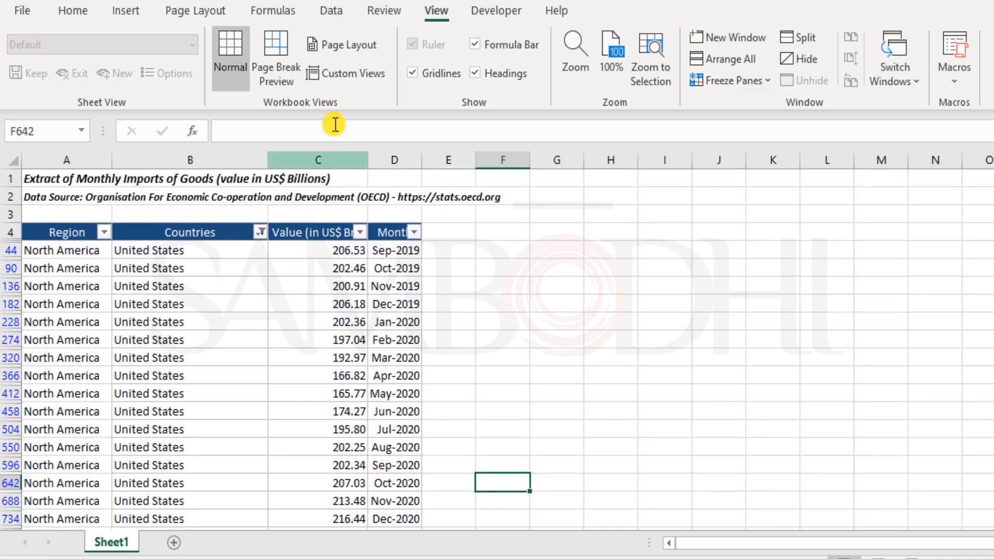
pyautogui.click(346, 73)
pyautogui.click(728, 245)
pyautogui.click(744, 232)
pyautogui.click(949, 235)
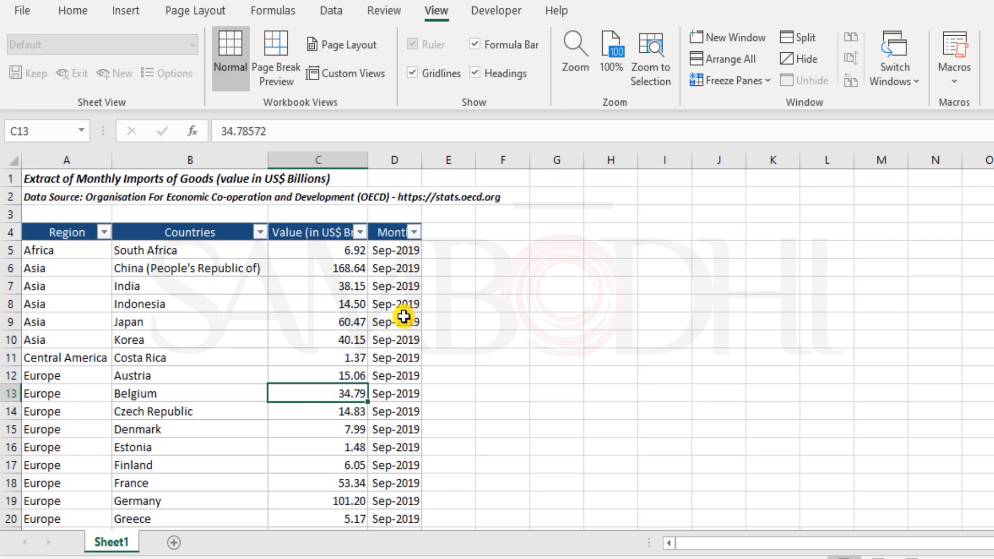
# Set the Region filter to Africa only, leaving South Africa's 16 monthly rows
pyautogui.click(104, 232)
pyautogui.click(52, 443)
pyautogui.click(67, 459)
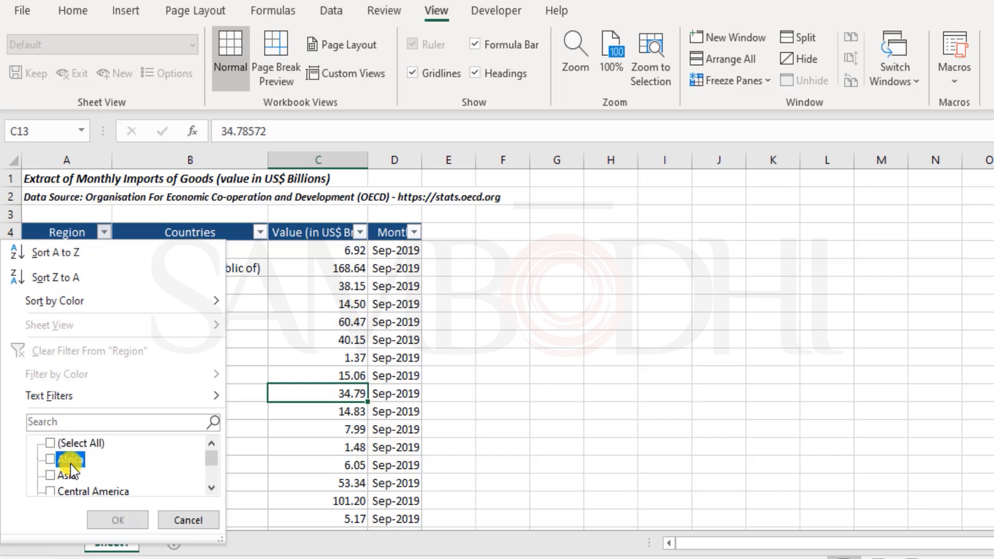
pyautogui.click(128, 522)
pyautogui.scroll(-3, 178, 473)
pyautogui.scroll(2, 178, 474)
pyautogui.scroll(1, 178, 474)
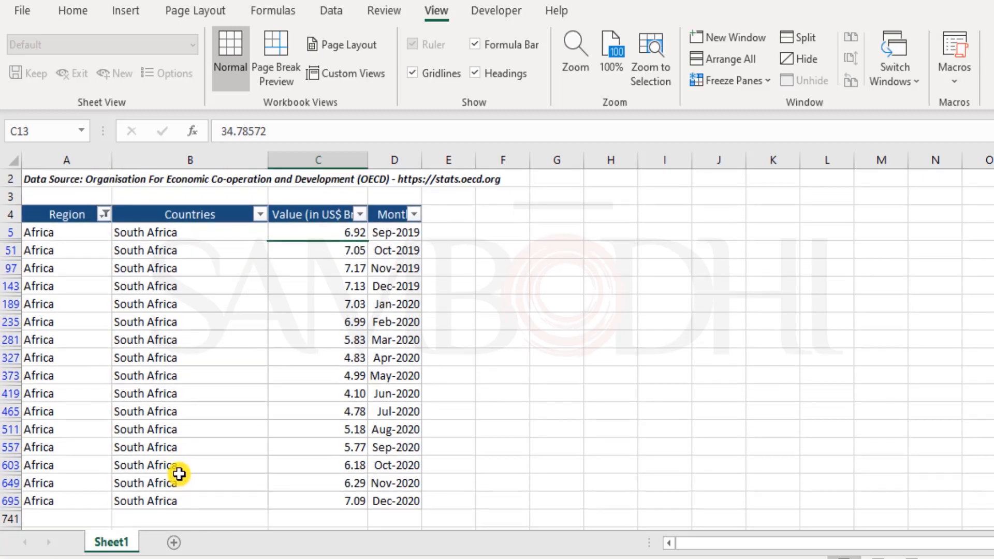
pyautogui.click(195, 338)
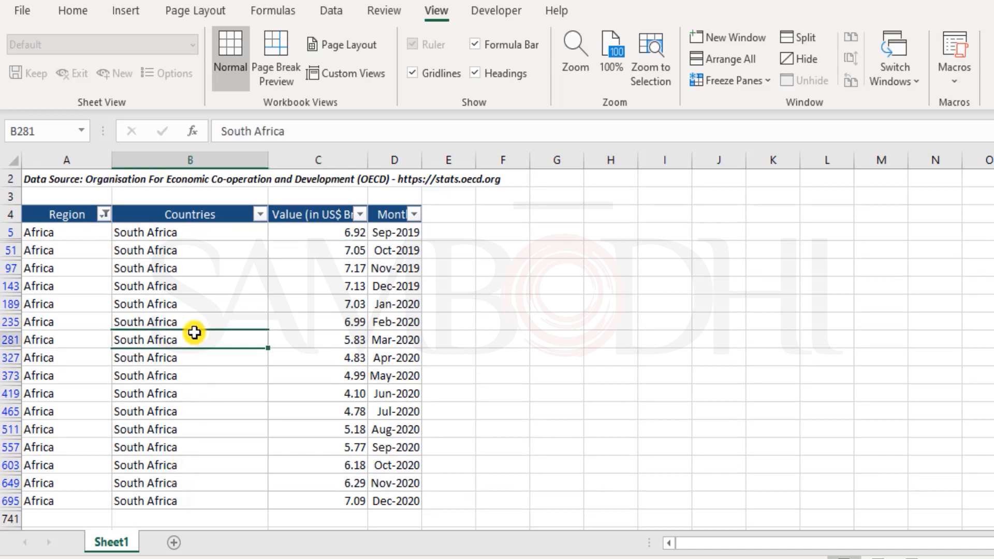
pyautogui.scroll(1, 194, 333)
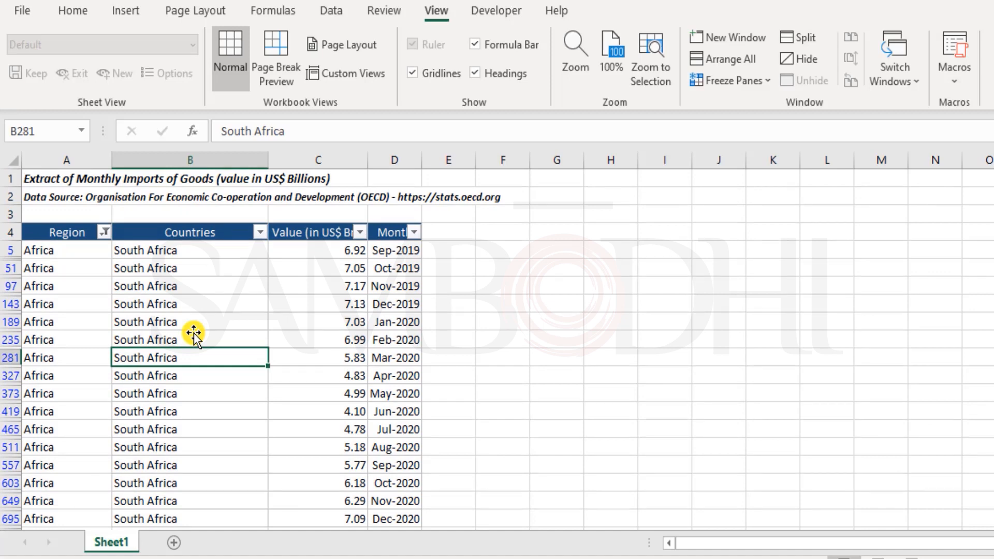
pyautogui.scroll(-5, 194, 334)
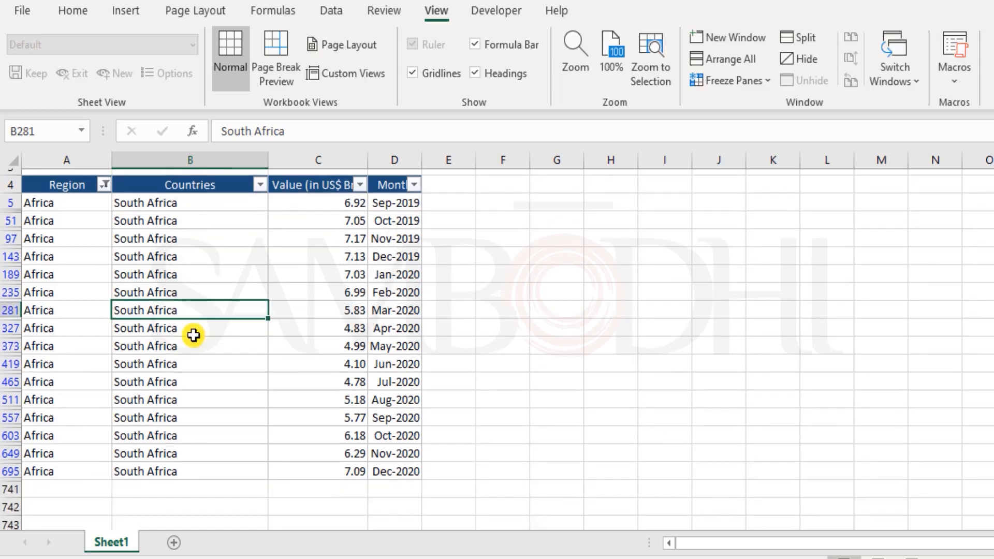
pyautogui.scroll(4, 193, 334)
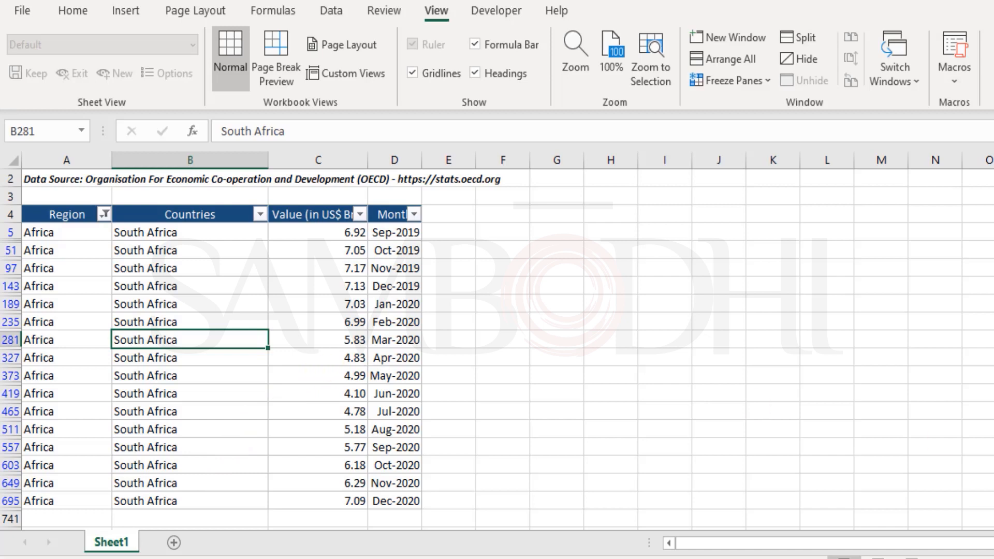
pyautogui.scroll(1, 497, 341)
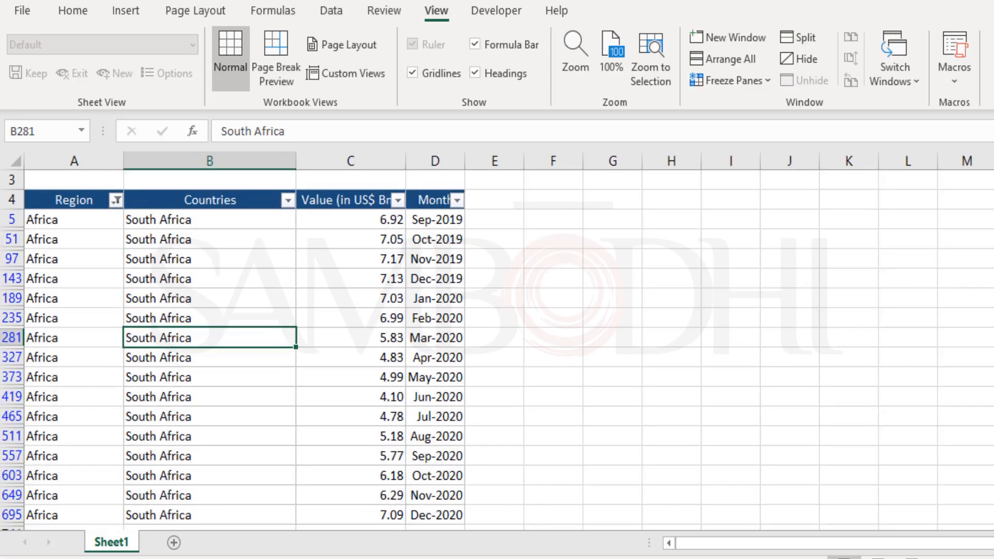
pyautogui.scroll(-1, 497, 349)
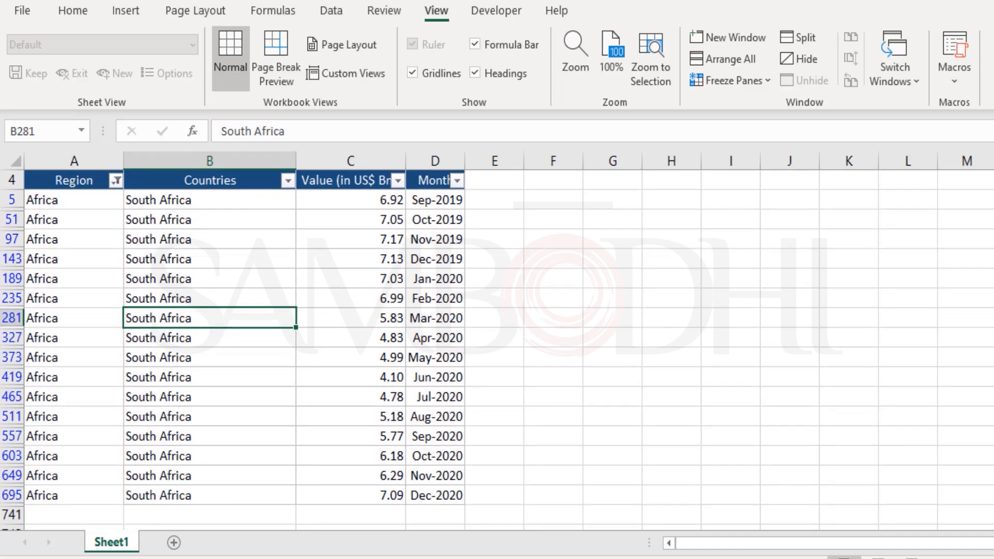
# Add a custom view named 'Africa Data' for the Africa-only layout
pyautogui.click(362, 74)
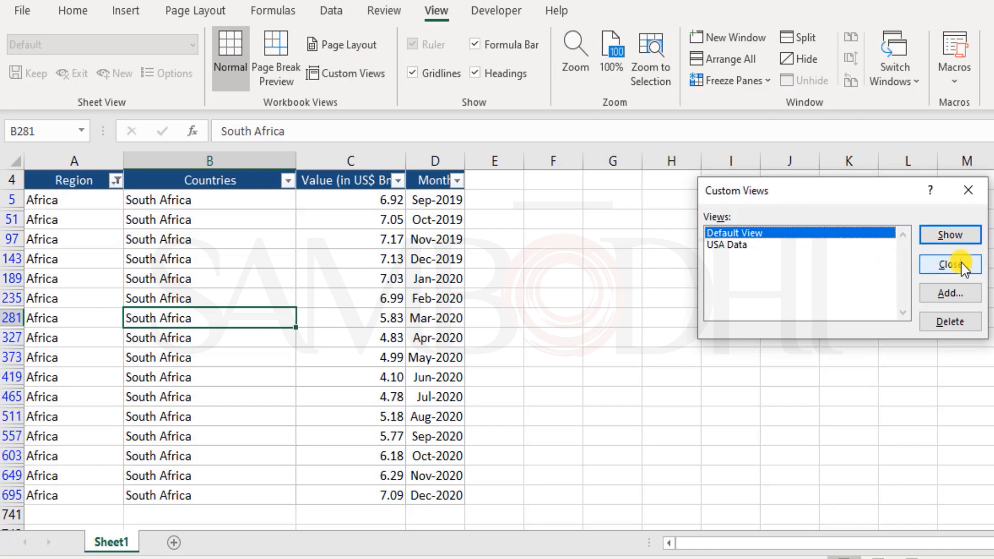
pyautogui.click(956, 299)
pyautogui.write('Af')
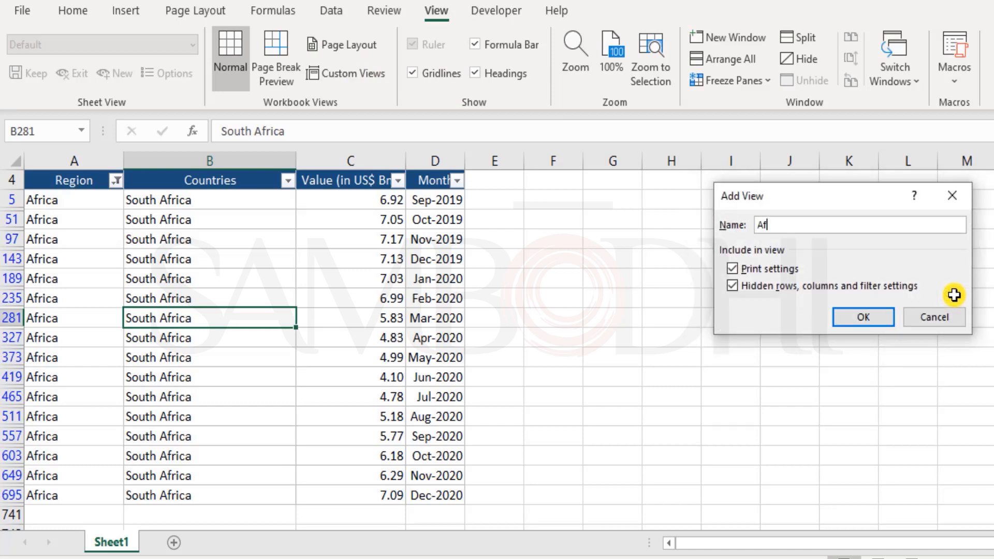
pyautogui.write('rica Data')
pyautogui.click(883, 317)
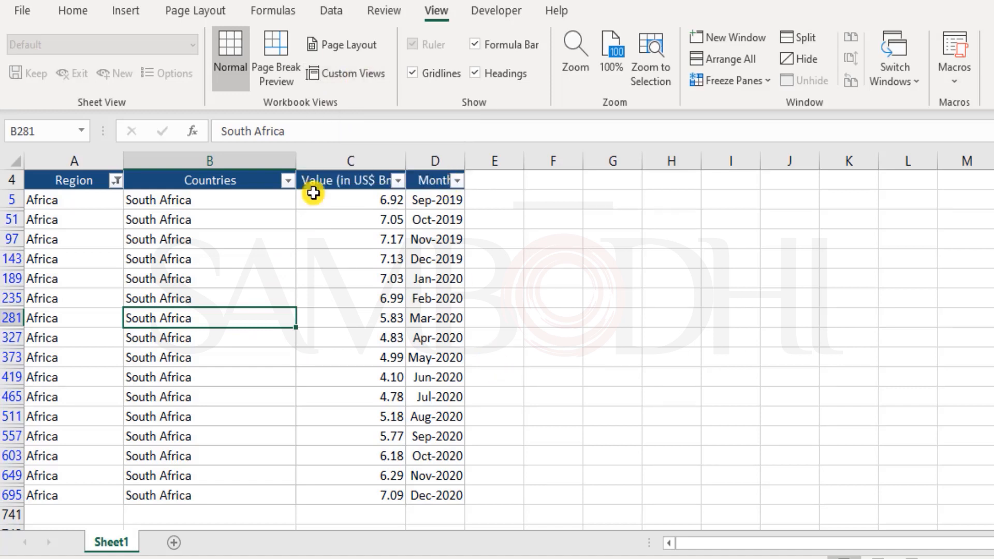
# Change the Region filter from Africa to Asia and Central America, then select column D
pyautogui.click(116, 180)
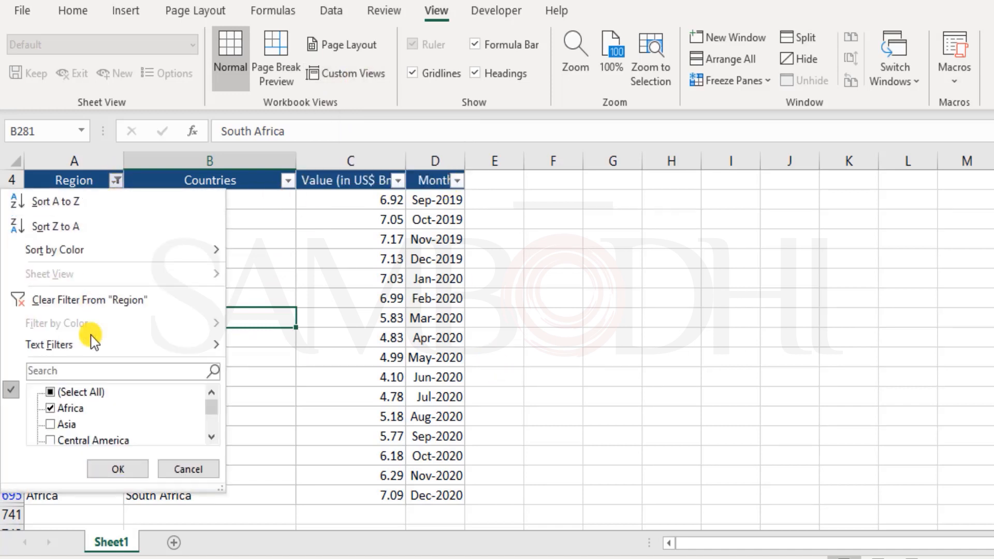
pyautogui.click(53, 408)
pyautogui.click(53, 414)
pyautogui.click(50, 425)
pyautogui.scroll(-1, 133, 428)
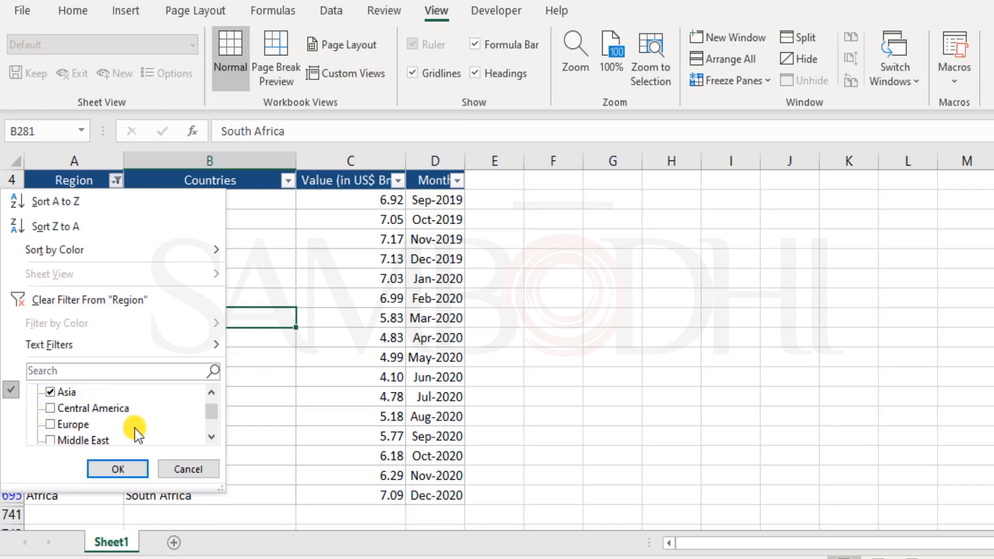
pyautogui.click(51, 410)
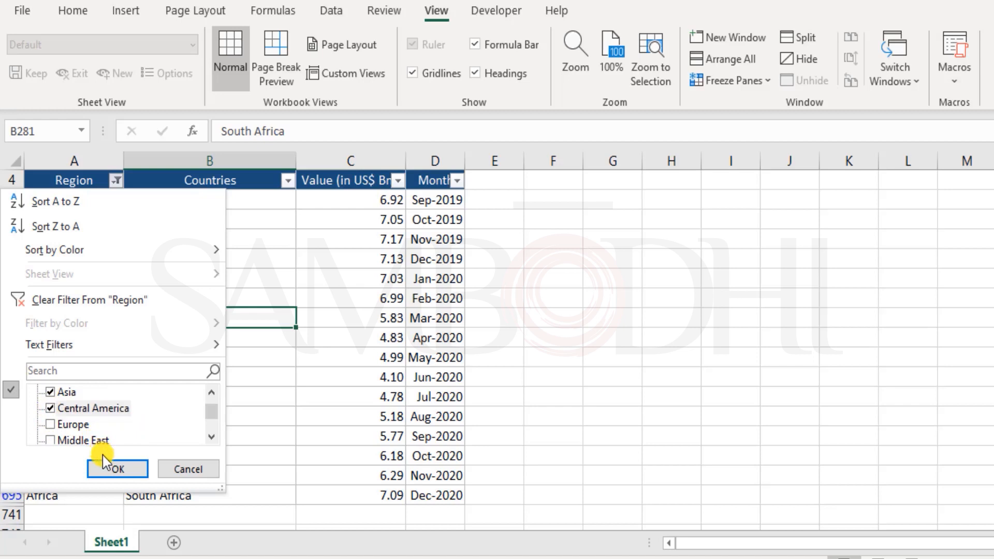
pyautogui.click(116, 468)
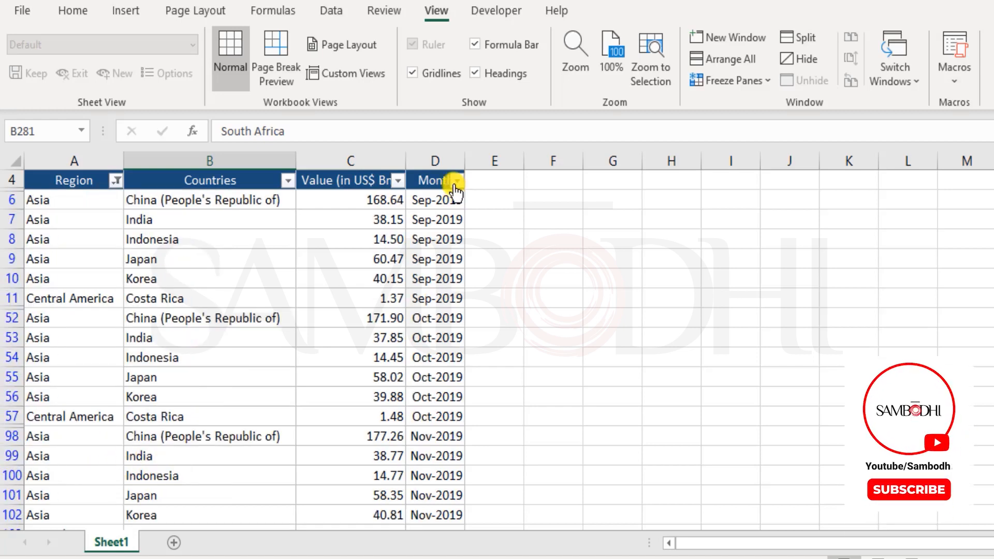
pyautogui.click(438, 164)
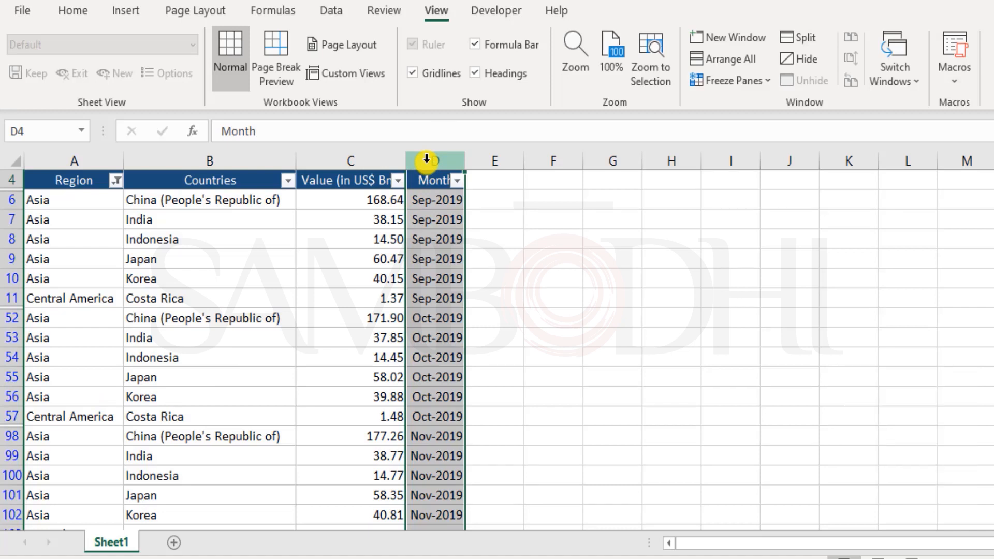
pyautogui.rightClick(426, 160)
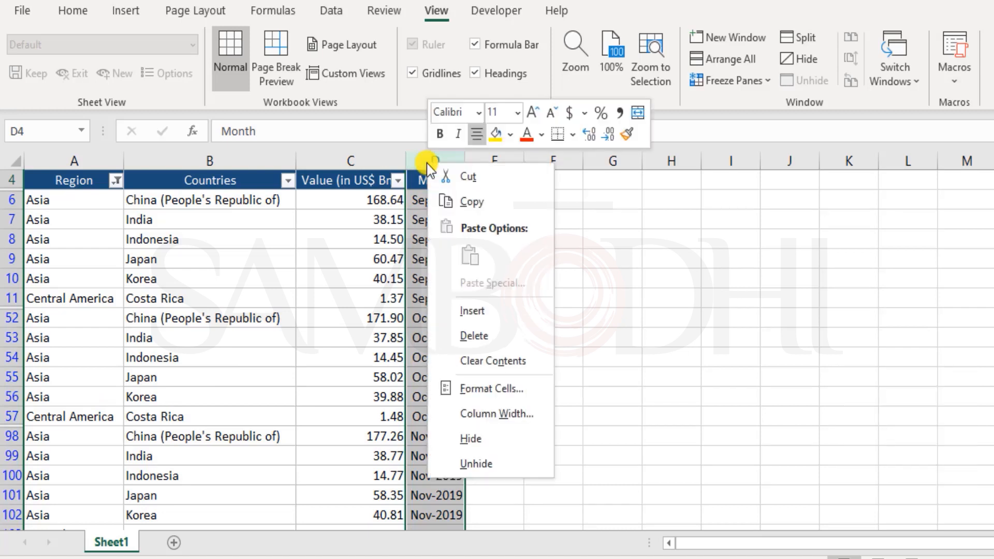
pyautogui.click(499, 442)
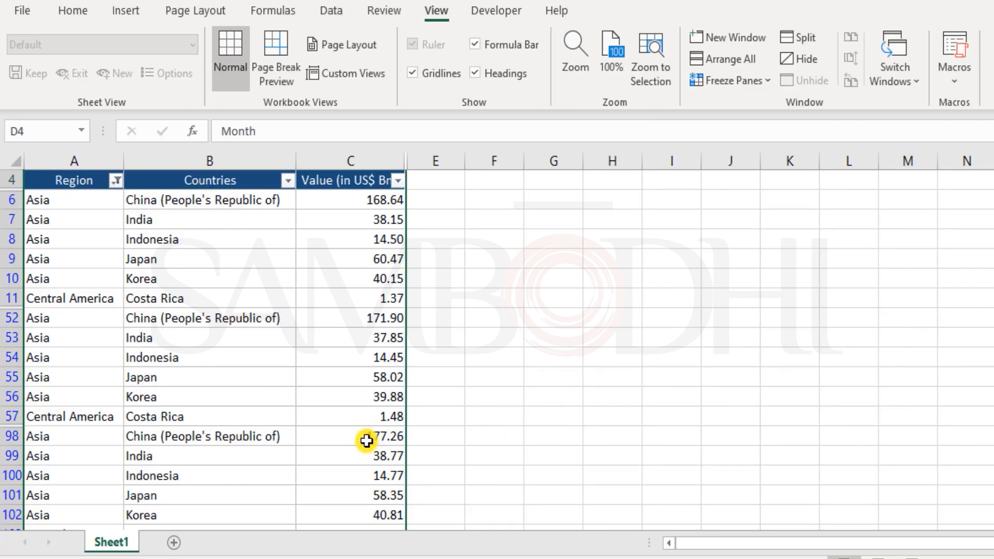
pyautogui.click(932, 558)
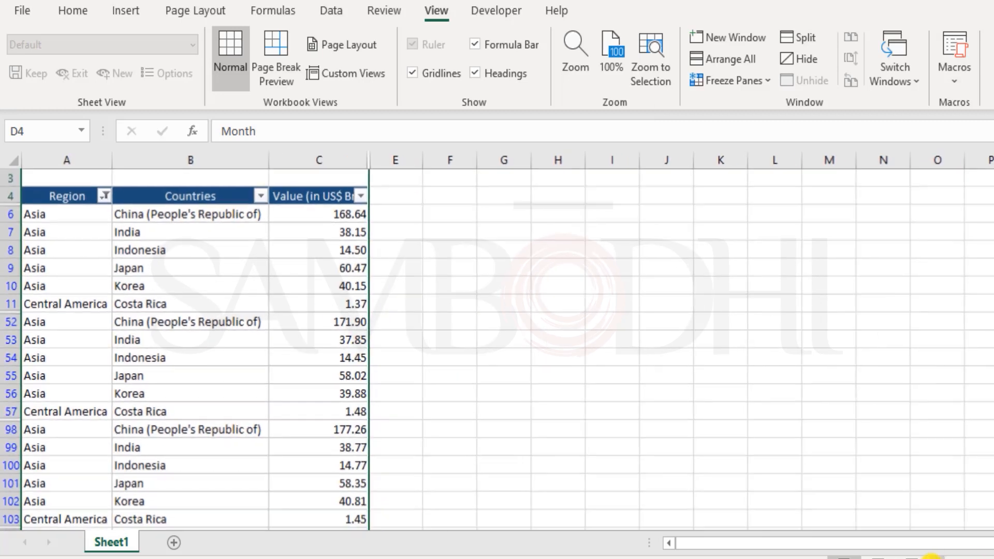
pyautogui.click(294, 315)
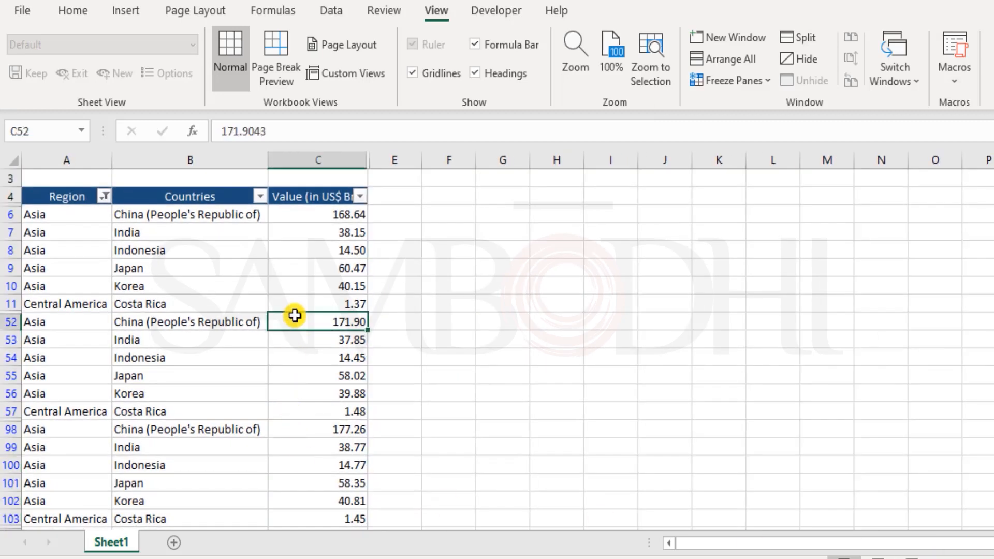
pyautogui.scroll(-4, 304, 316)
pyautogui.scroll(5, 315, 322)
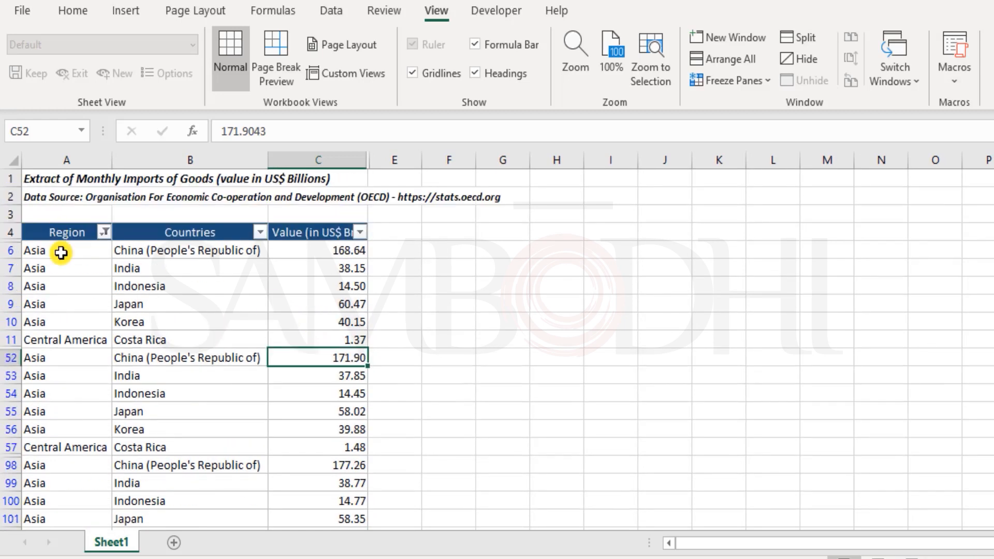
pyautogui.click(60, 251)
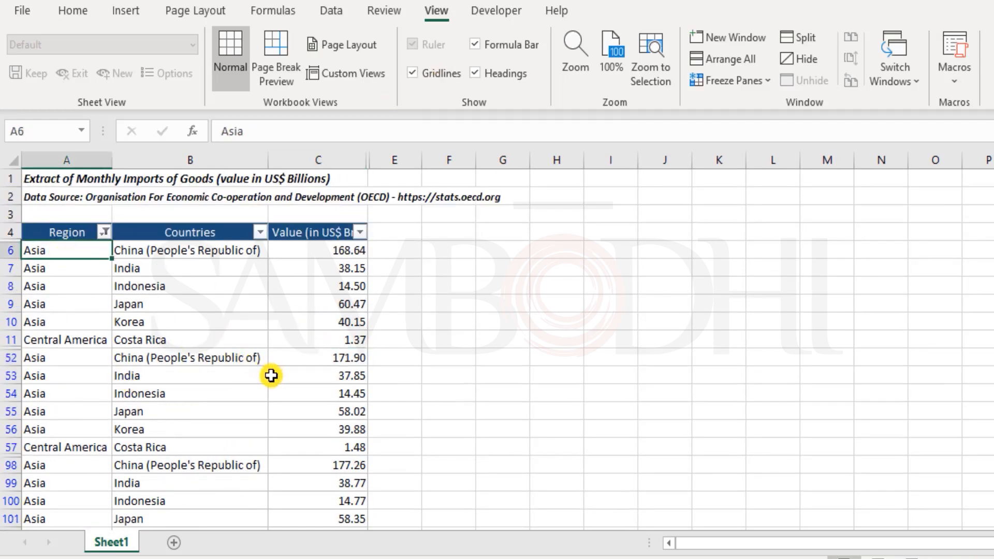
pyautogui.scroll(-2, 273, 375)
pyautogui.scroll(-1, 275, 384)
pyautogui.scroll(3, 274, 384)
# Add a custom view named 'Asia & Central America' for the current filtered layout
pyautogui.click(372, 73)
pyautogui.click(955, 294)
pyautogui.write('Asia & Ce')
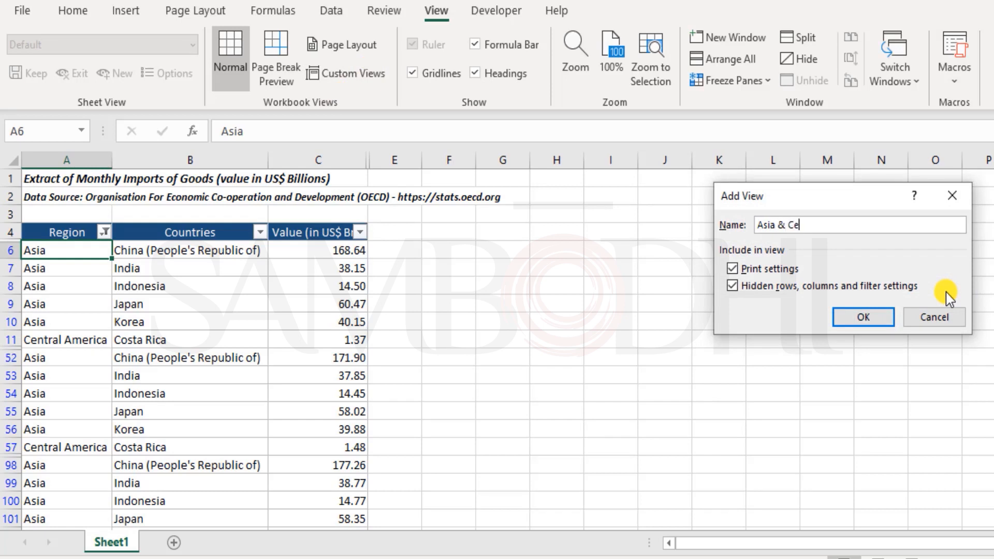
pyautogui.write('ntral America')
pyautogui.click(868, 316)
pyautogui.click(135, 304)
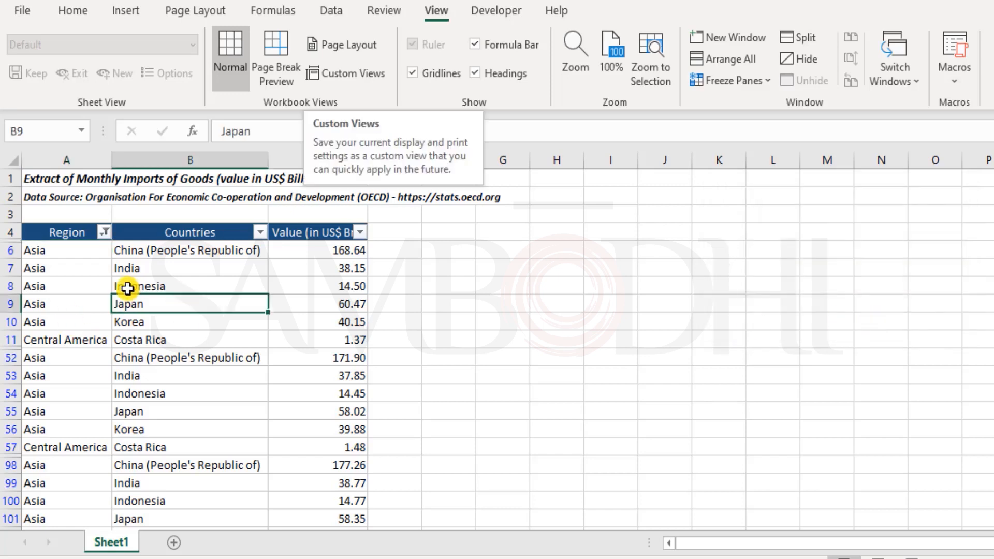
pyautogui.click(335, 75)
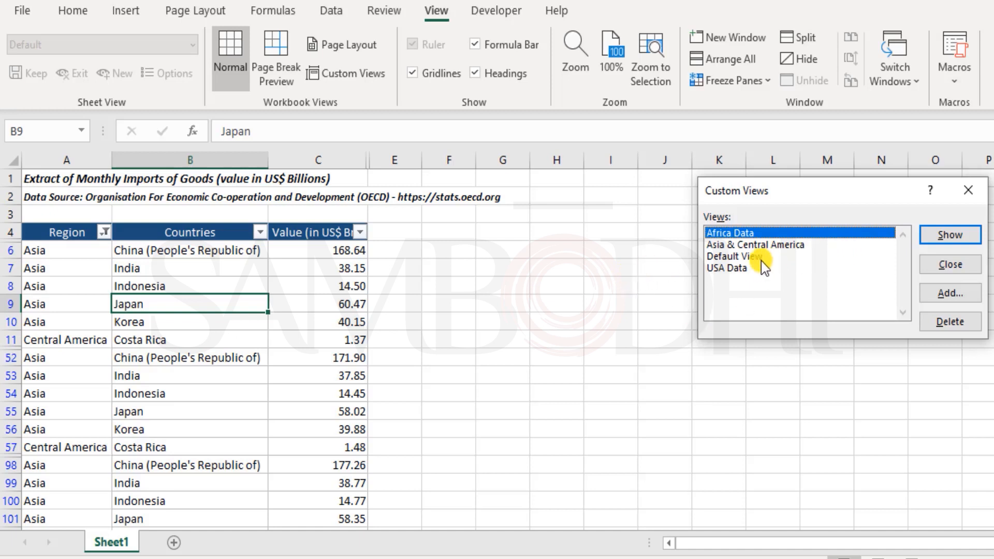
# Show Default View, then switch to the Africa Data view with only South Africa rows
pyautogui.click(734, 257)
pyautogui.click(932, 236)
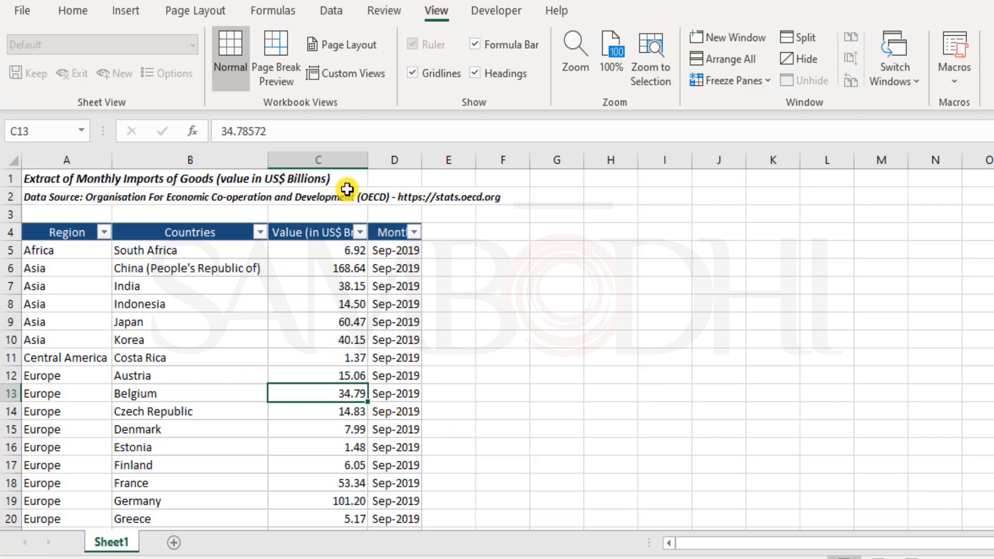
pyautogui.click(349, 83)
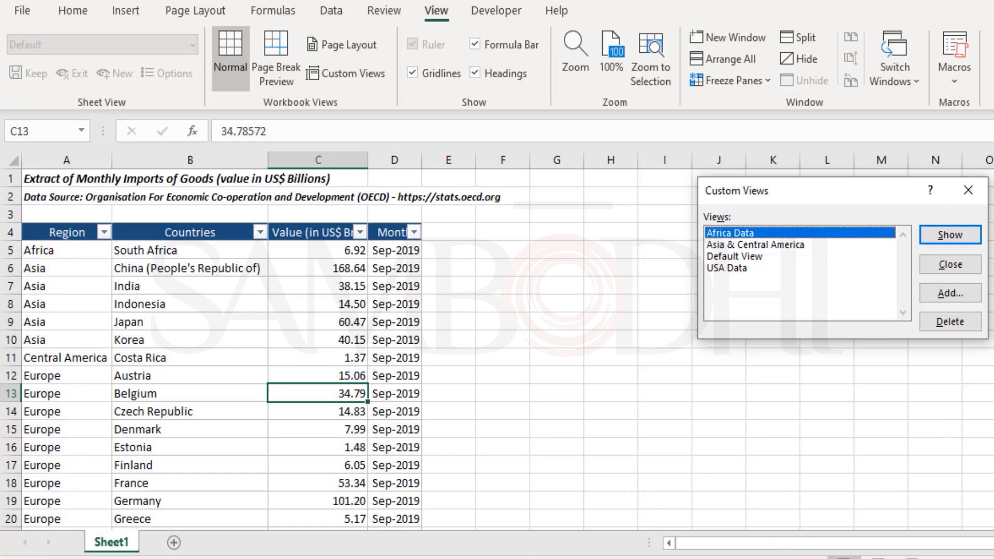
pyautogui.click(950, 237)
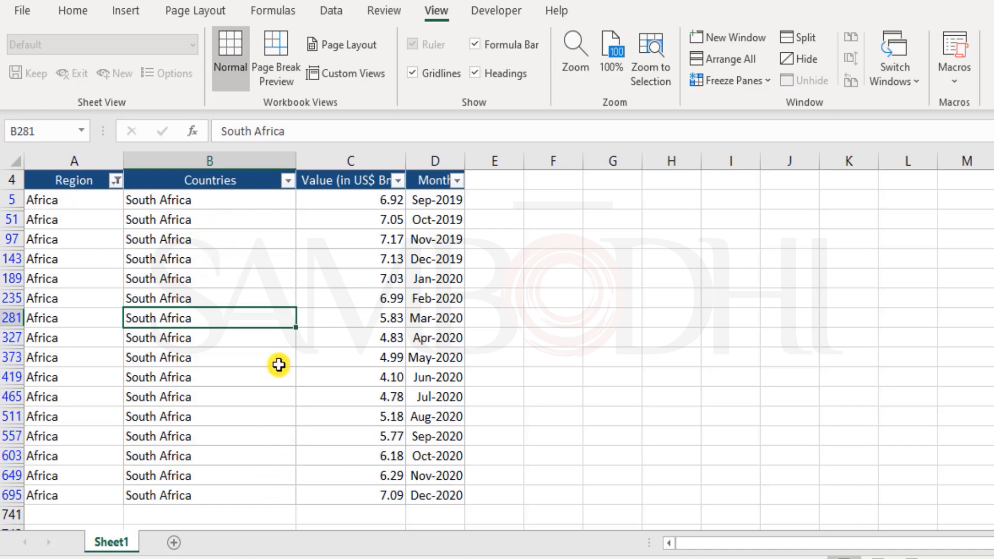
# Show the saved Asia & Central America custom view, which hides the Month column again
pyautogui.click(353, 73)
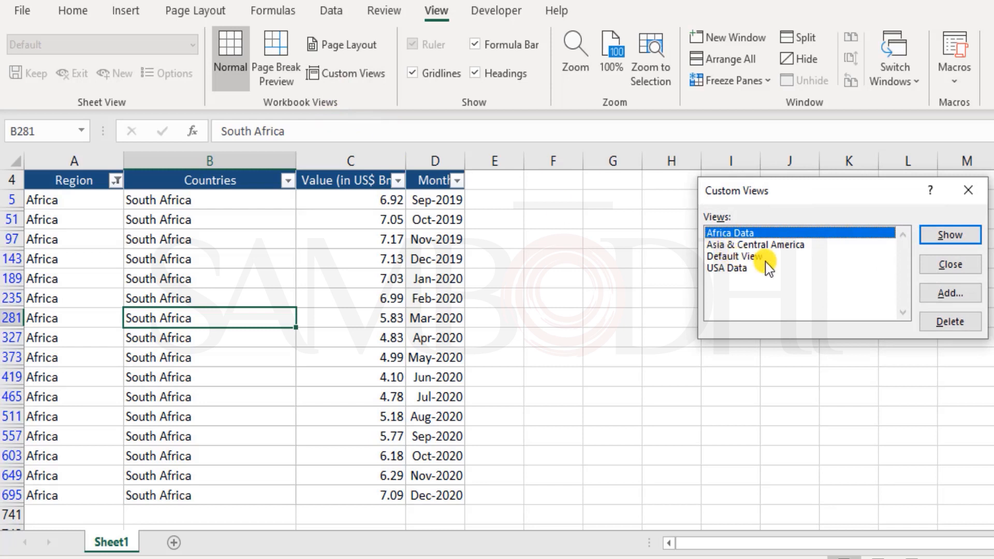
pyautogui.click(750, 243)
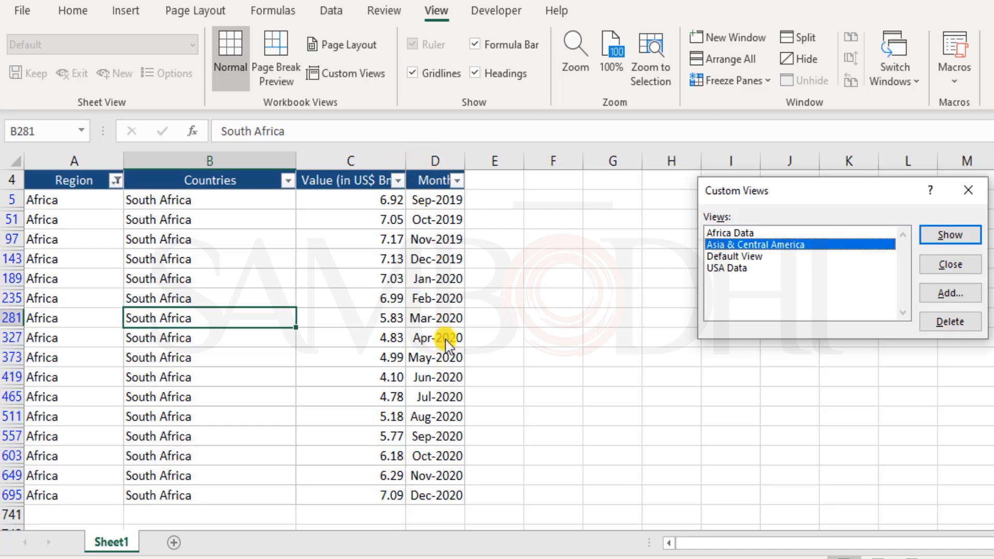
pyautogui.click(950, 235)
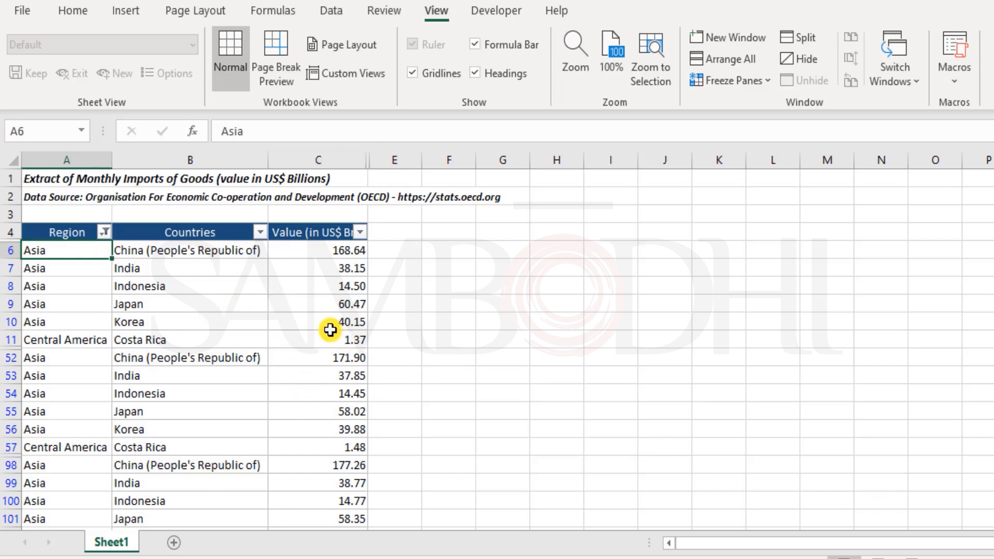
# Show the USA Data view, then return to the unfiltered Default View
pyautogui.click(362, 76)
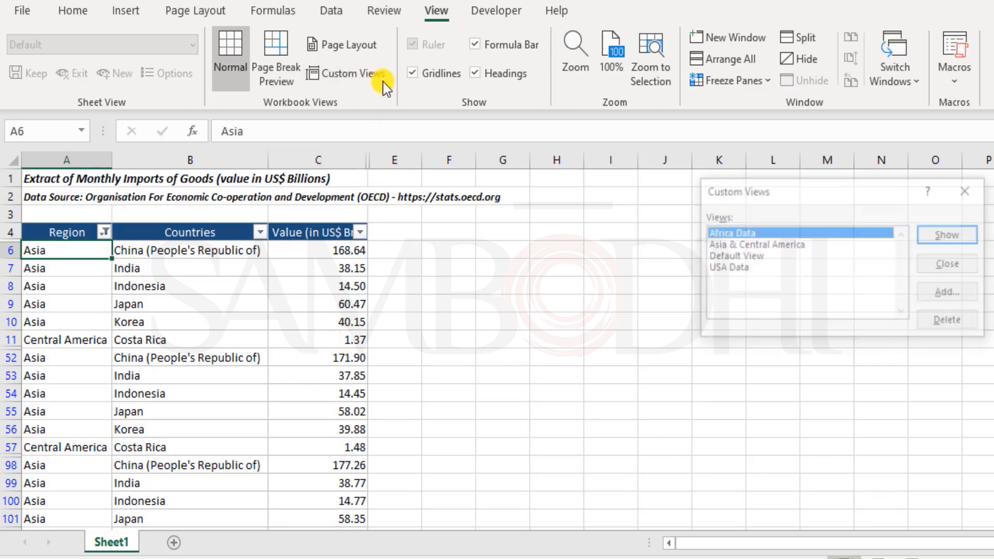
pyautogui.click(739, 267)
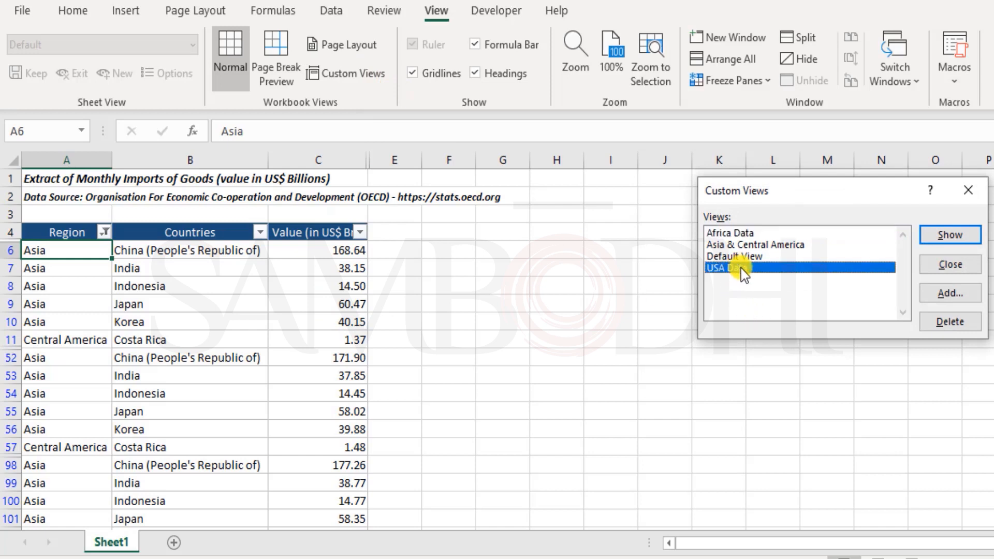
pyautogui.click(939, 238)
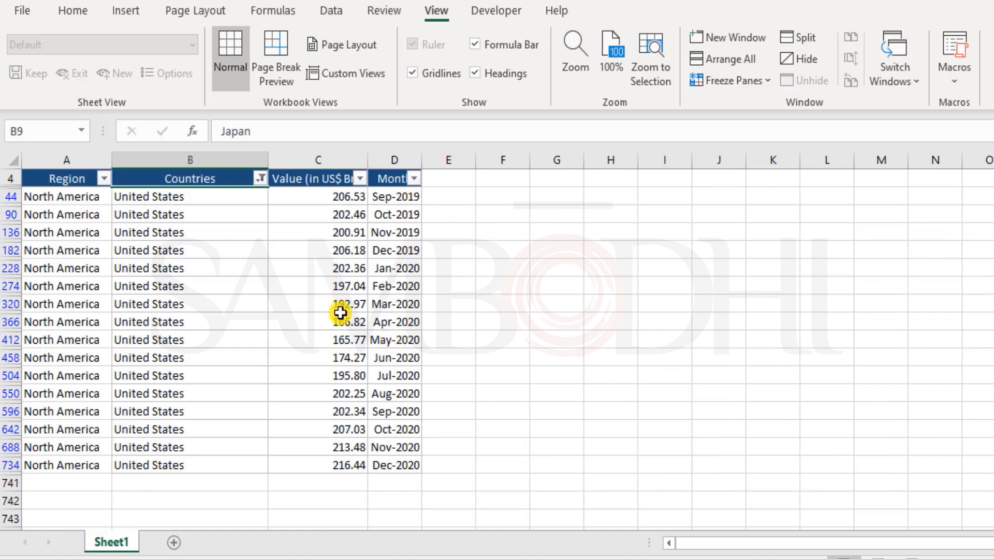
pyautogui.click(339, 74)
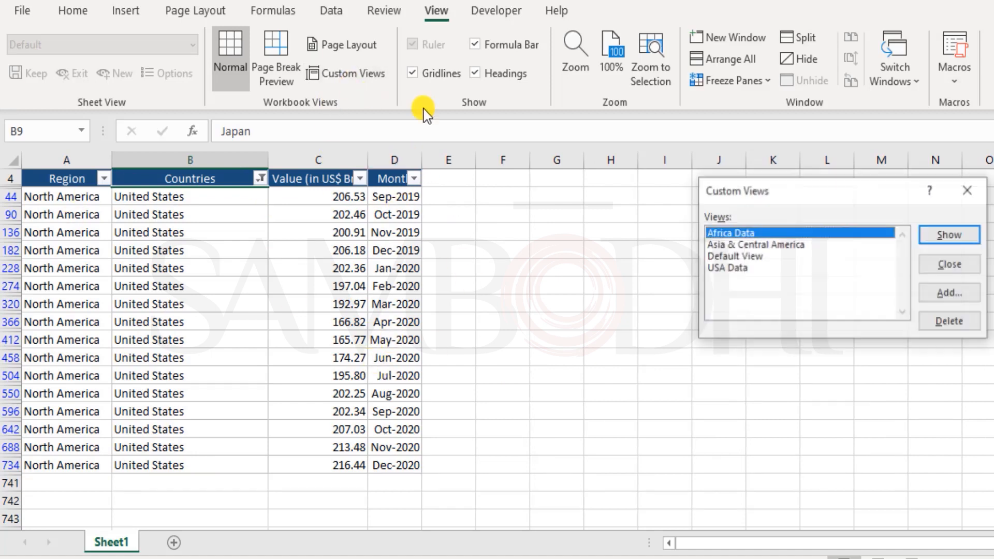
pyautogui.click(724, 256)
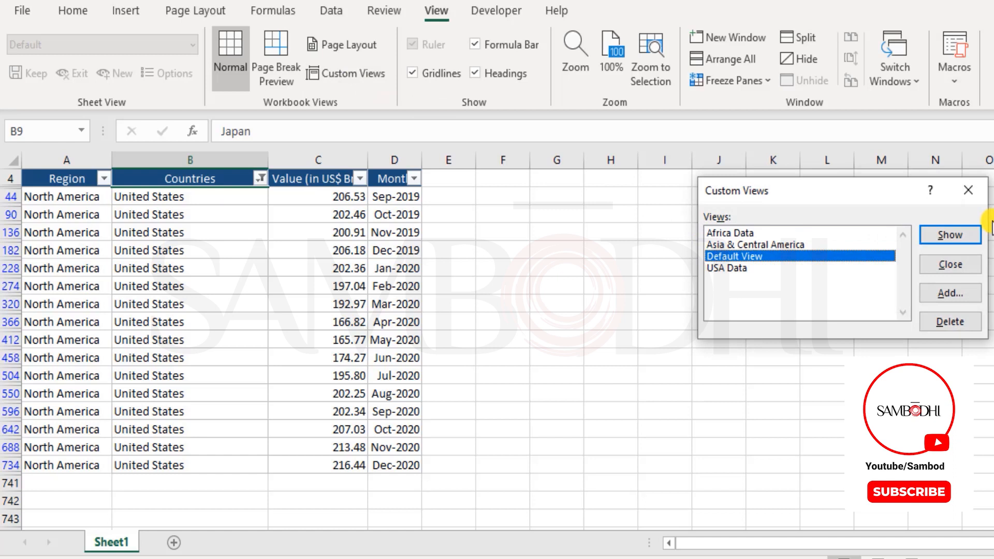
pyautogui.click(943, 235)
pyautogui.scroll(-4, 413, 342)
pyautogui.scroll(4, 409, 363)
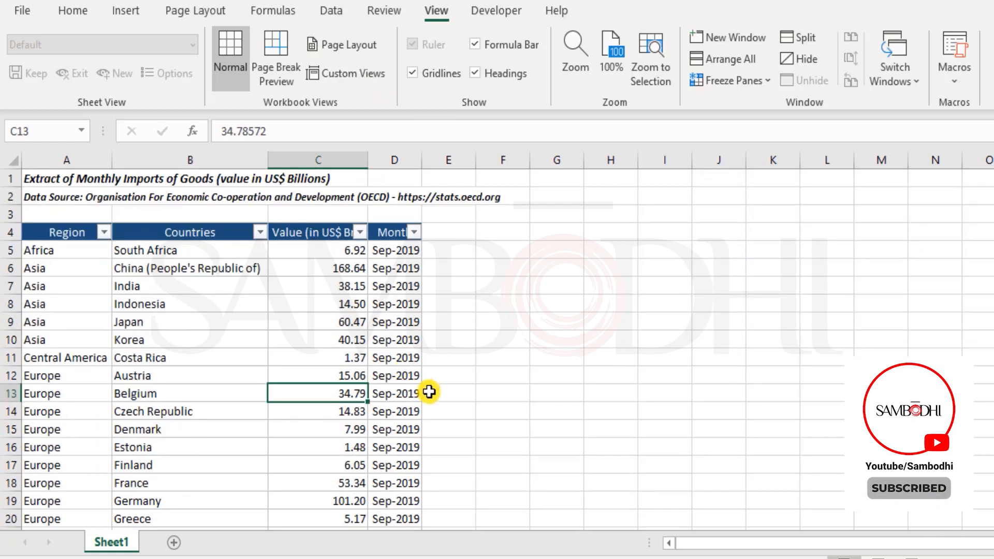
# Switch to USA Data once more, then back to the full Default View
pyautogui.click(358, 75)
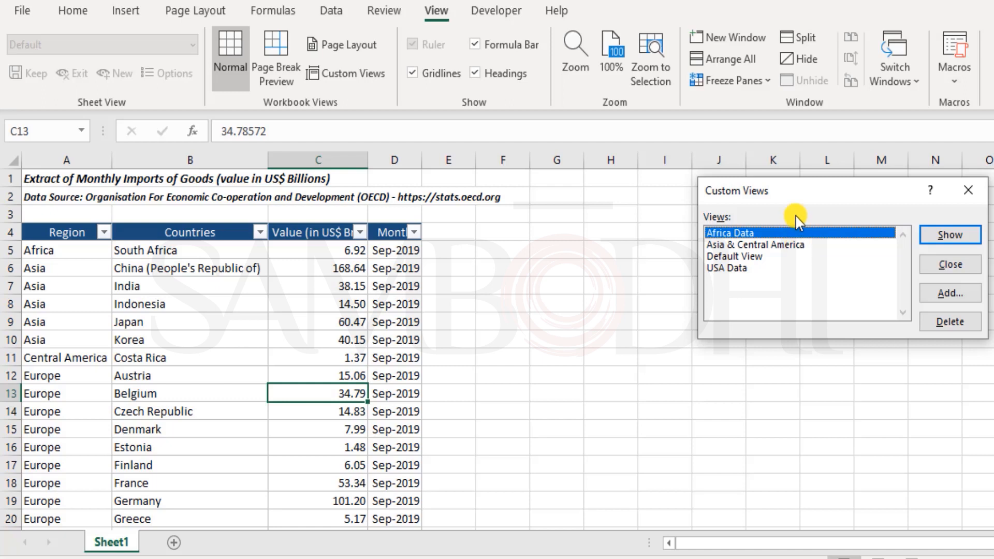
pyautogui.click(758, 257)
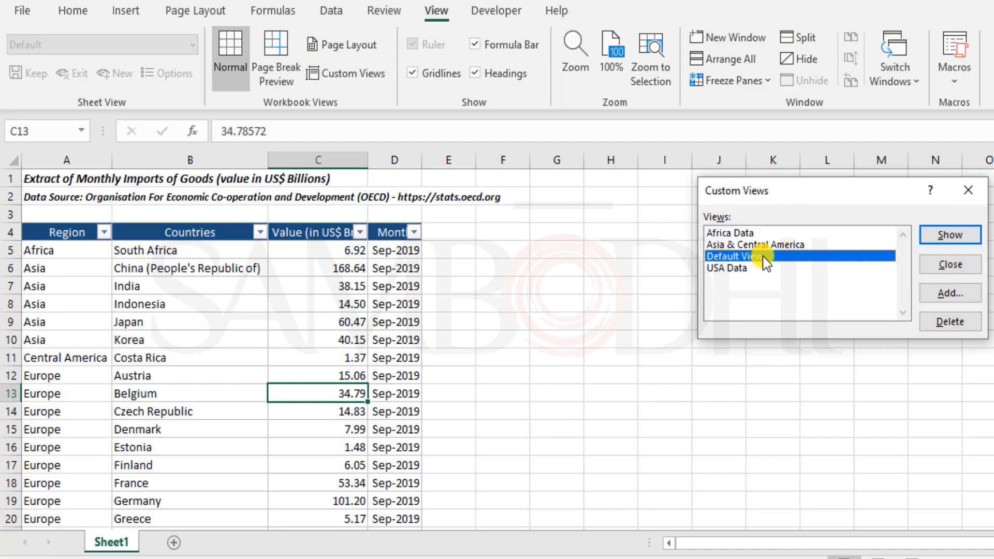
pyautogui.click(765, 268)
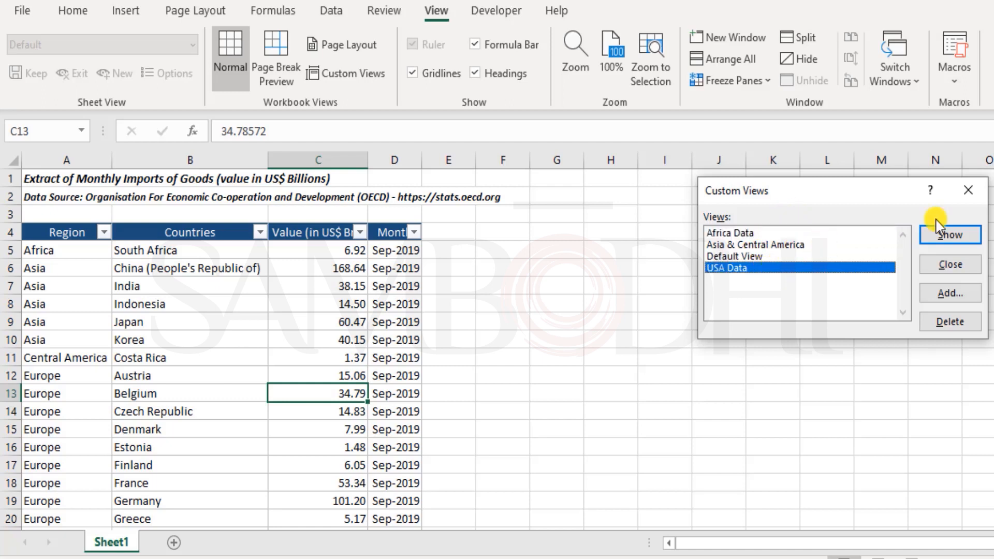
pyautogui.click(949, 235)
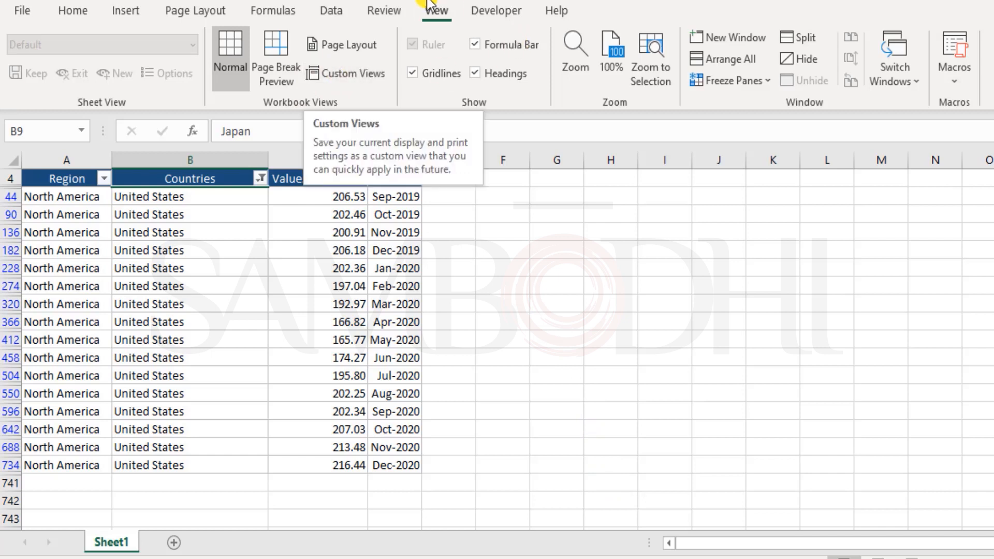
pyautogui.click(377, 69)
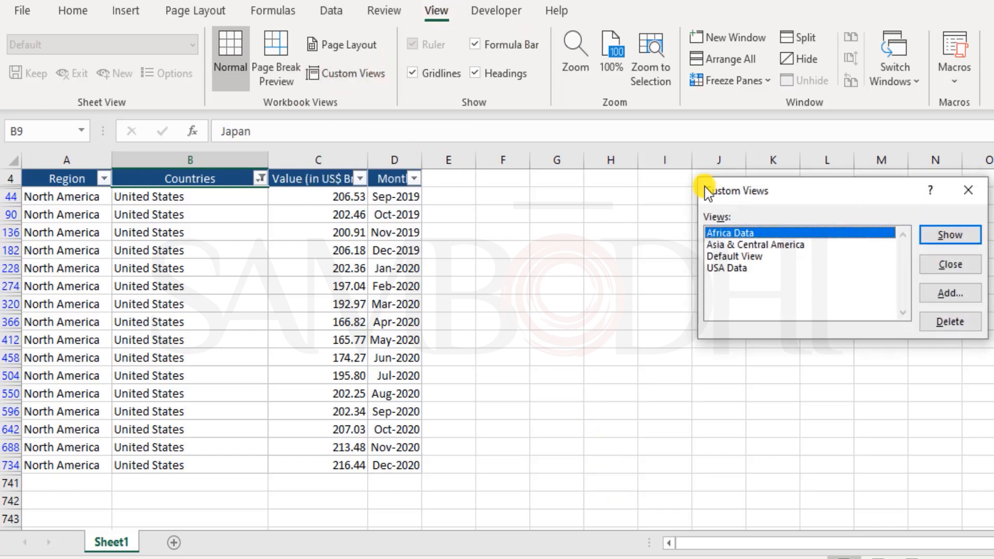
pyautogui.click(777, 256)
pyautogui.click(945, 234)
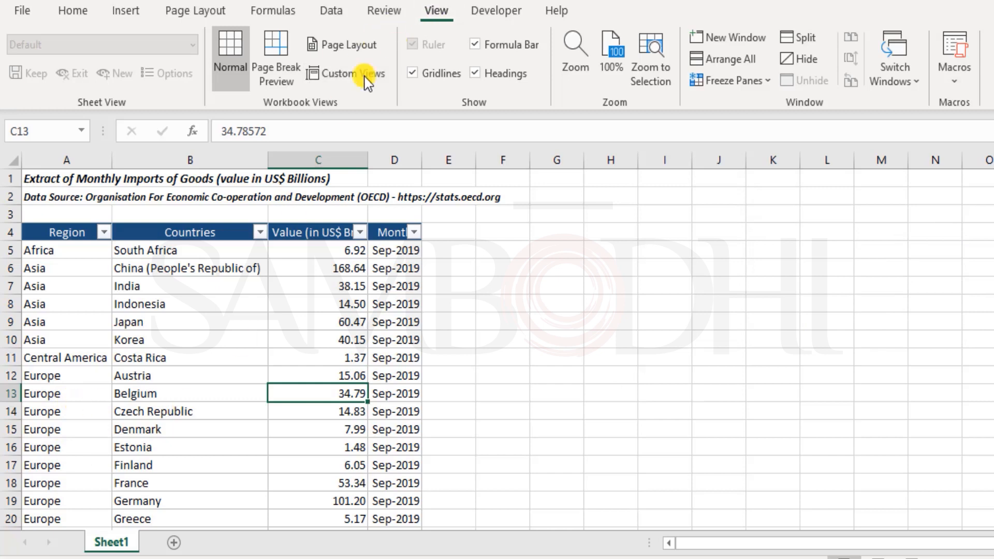
# On the Home tab, check the Quick Access Toolbar customization list and options, changing nothing
pyautogui.click(75, 17)
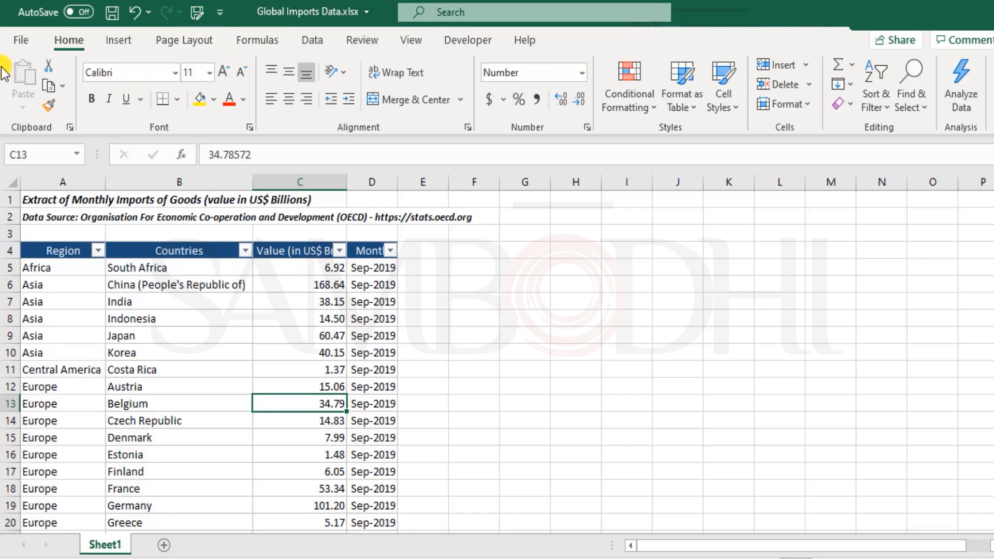
pyautogui.click(222, 11)
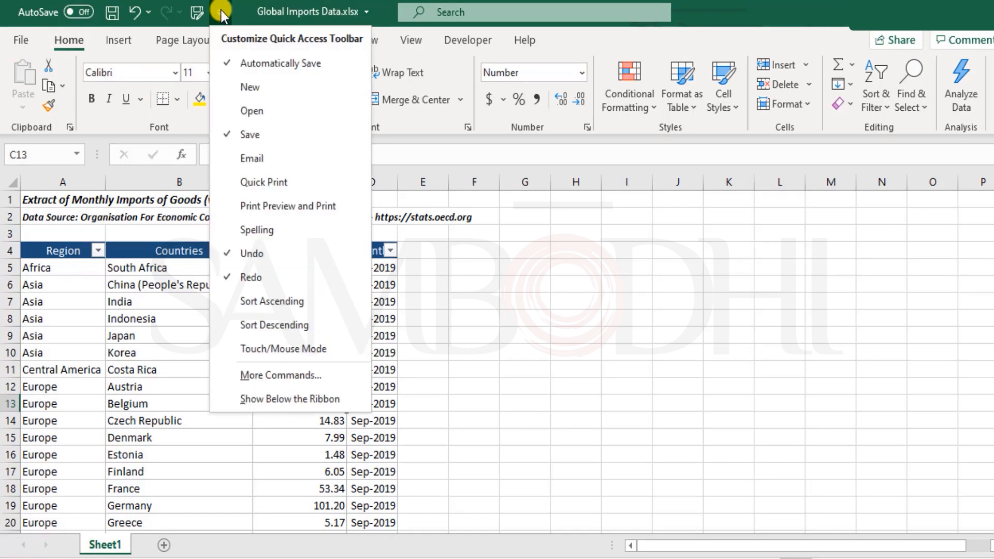
pyautogui.click(223, 15)
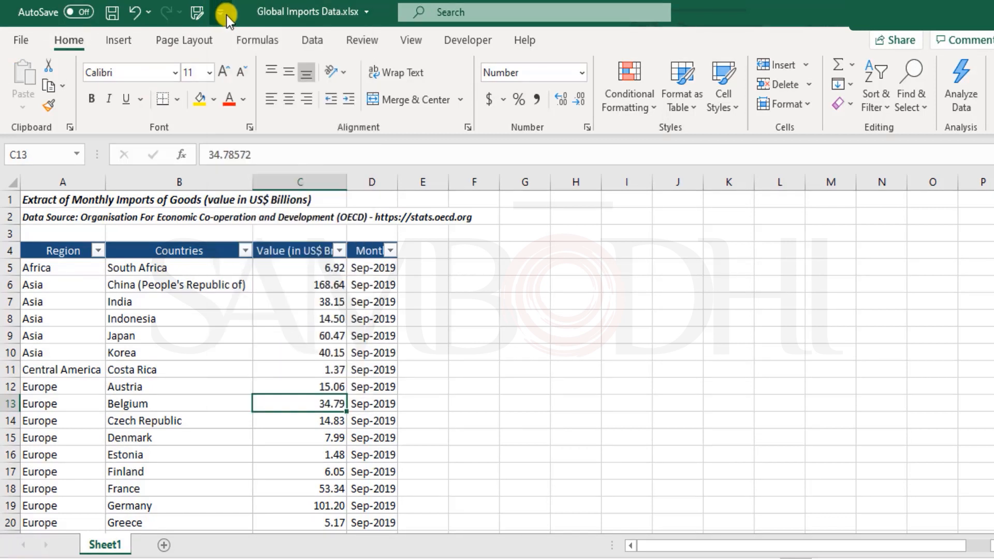
pyautogui.click(226, 10)
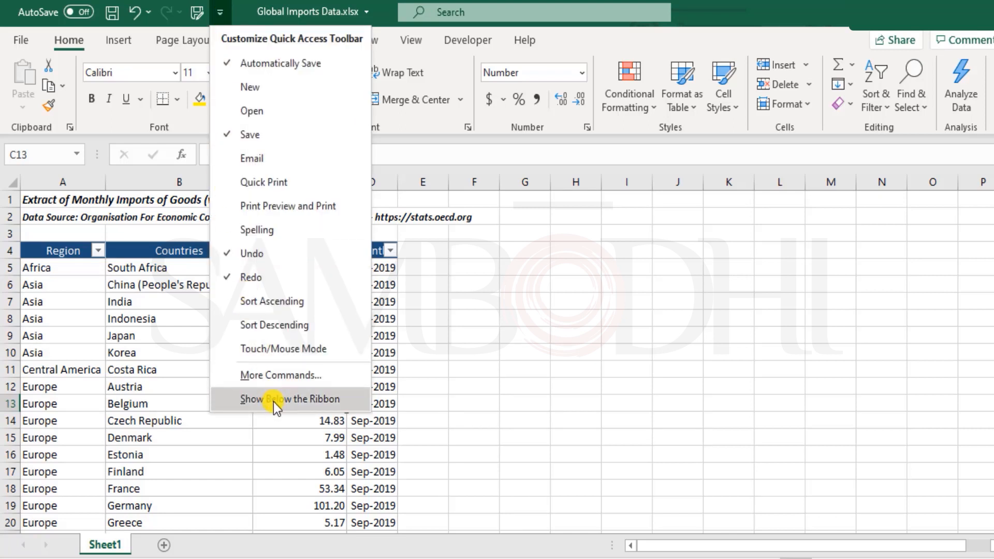
pyautogui.click(281, 374)
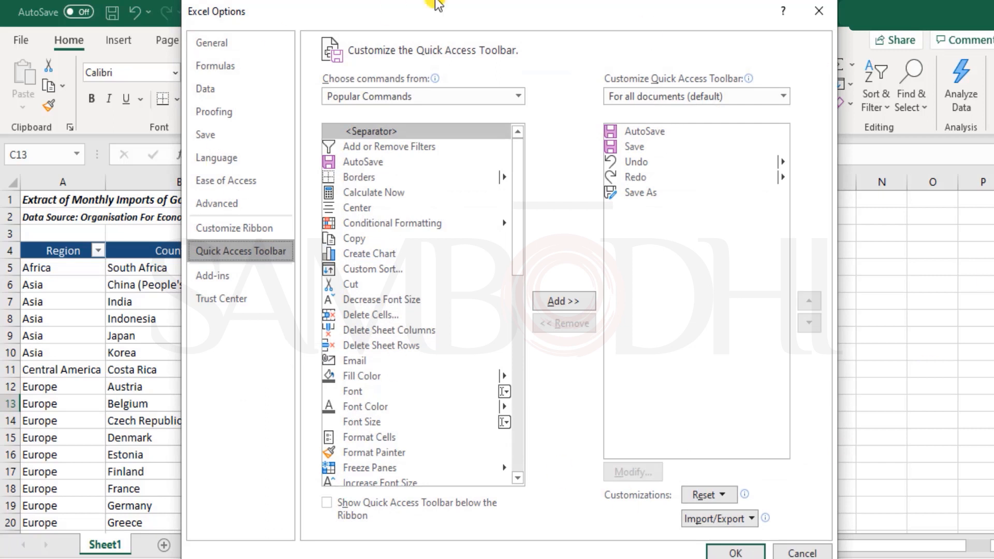
pyautogui.click(823, 14)
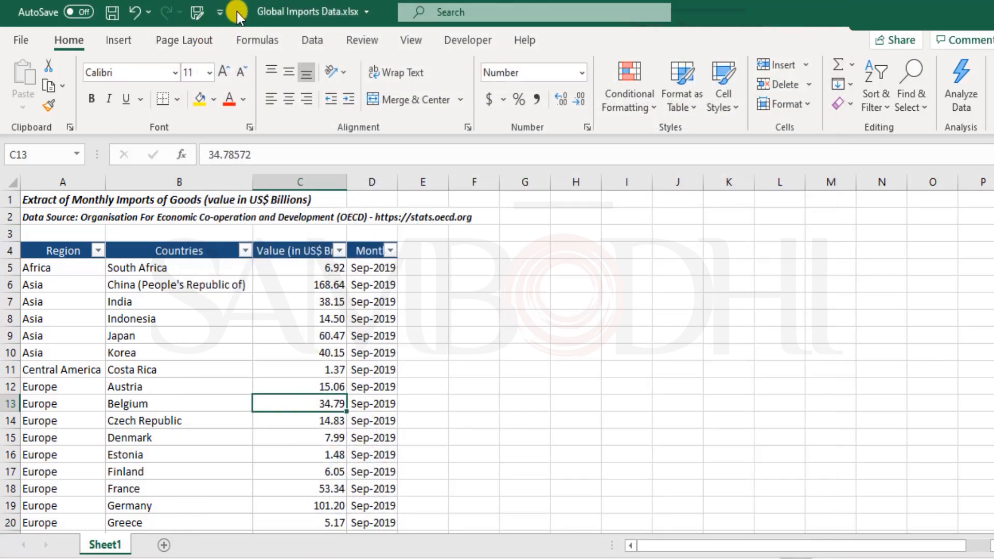
# Go to the File backstage Home page with templates and recent workbooks
pyautogui.click(222, 14)
pyautogui.click(222, 14)
pyautogui.click(18, 45)
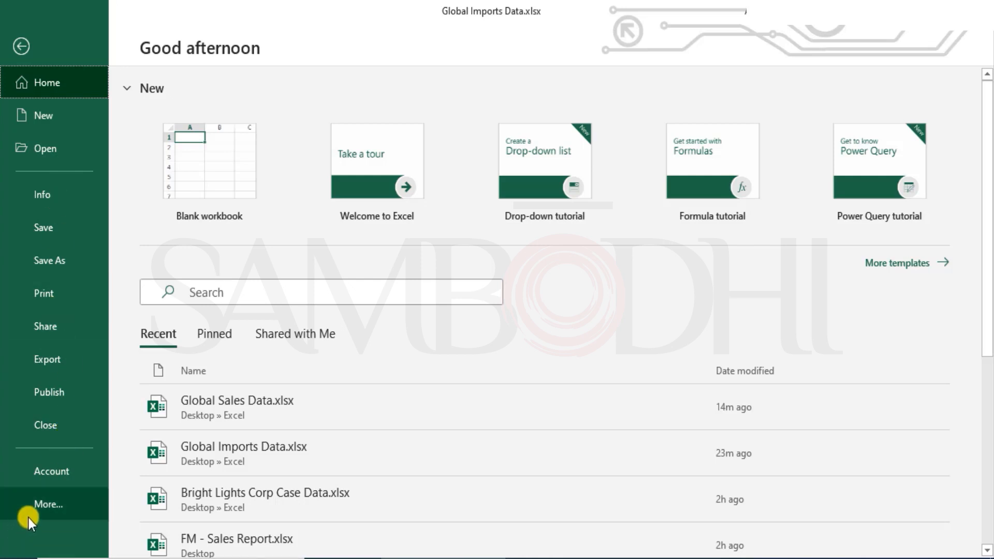
# Open Excel Options on the Quick Access Toolbar page and expand 'Choose commands from'
pyautogui.click(54, 503)
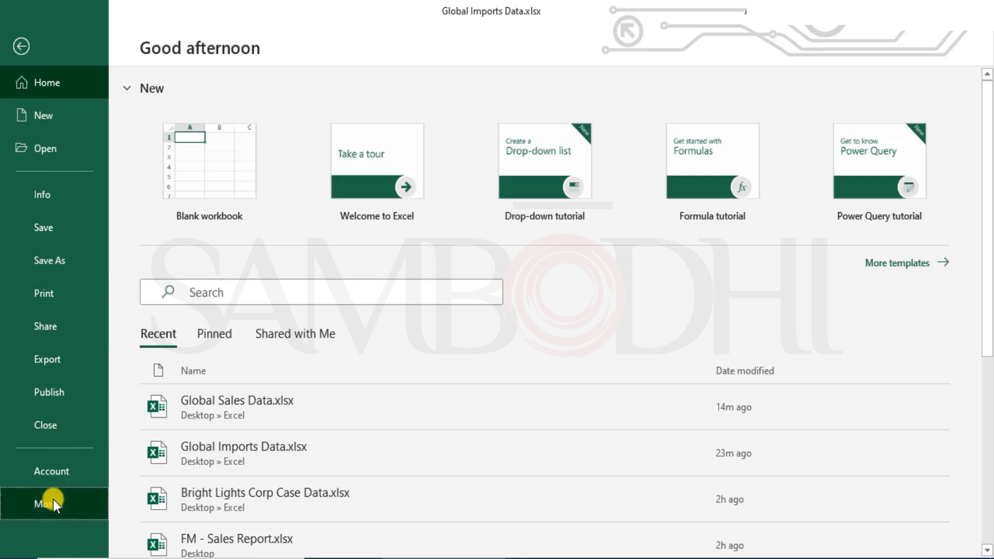
pyautogui.click(154, 541)
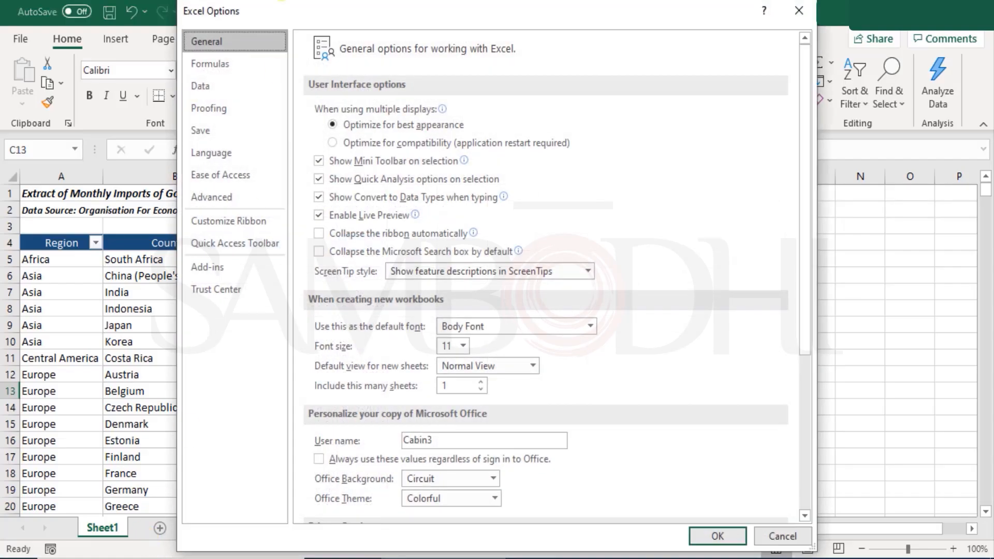
pyautogui.click(237, 245)
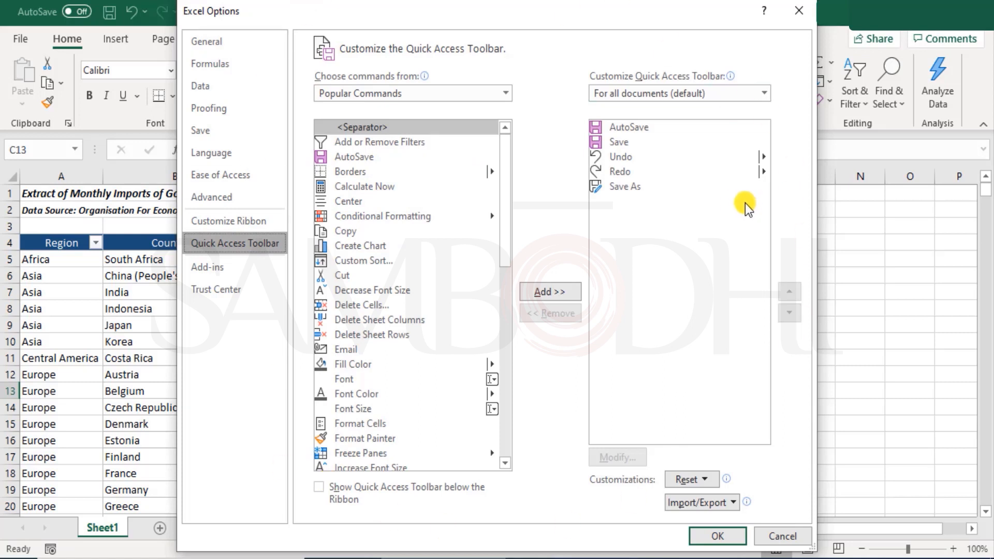
pyautogui.moveTo(503, 151); pyautogui.dragTo(482, 140)
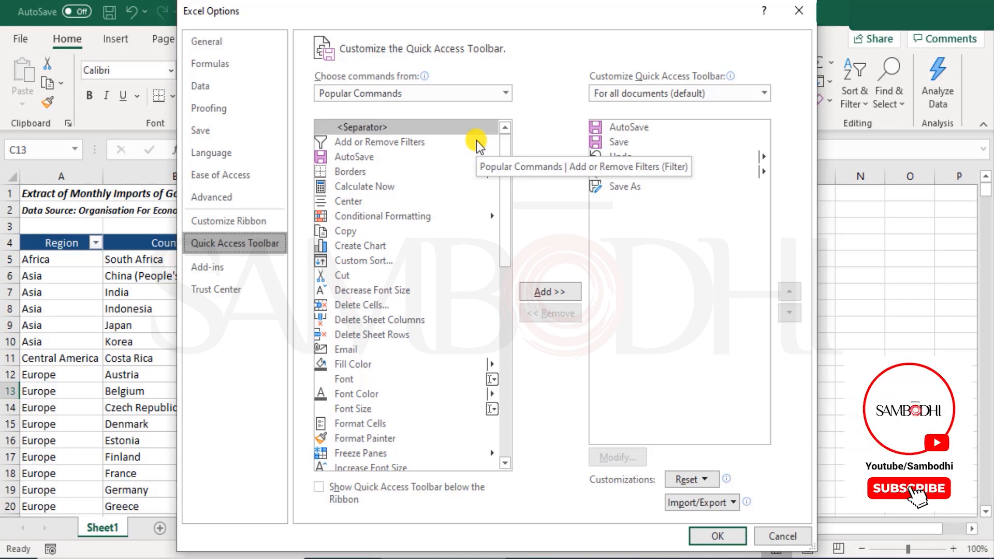
pyautogui.click(468, 97)
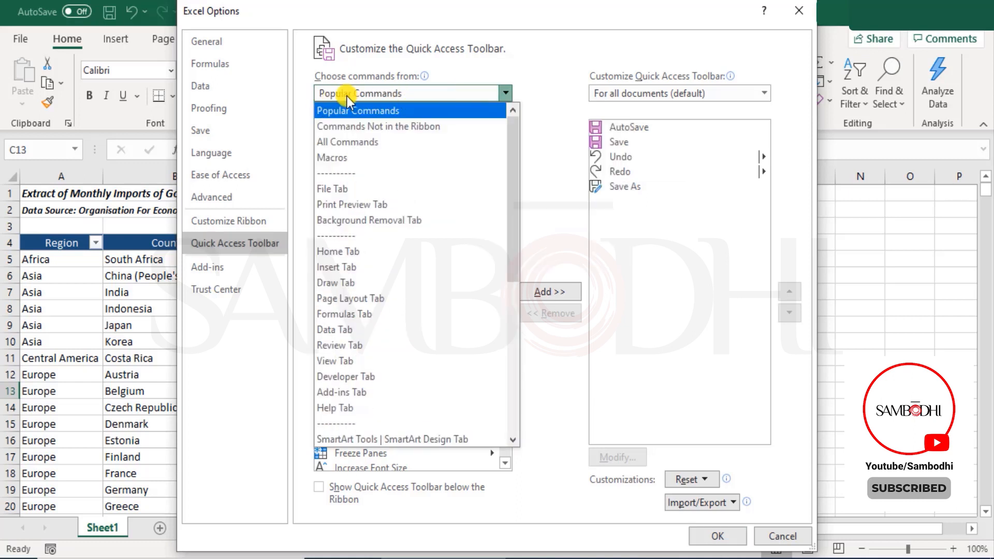
# Add Custom Views from All Commands to the Quick Access Toolbar and confirm with OK
pyautogui.click(371, 143)
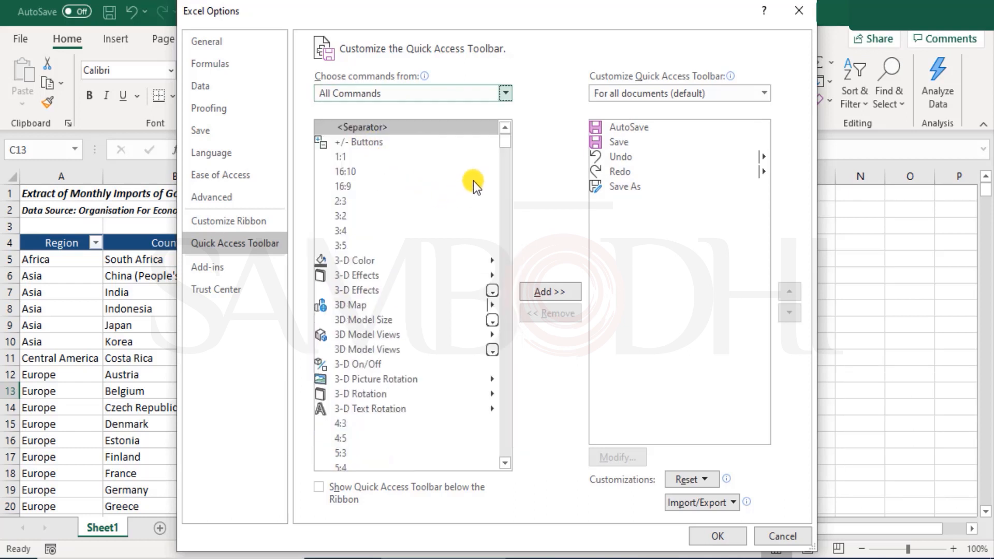
pyautogui.moveTo(505, 141); pyautogui.dragTo(513, 206)
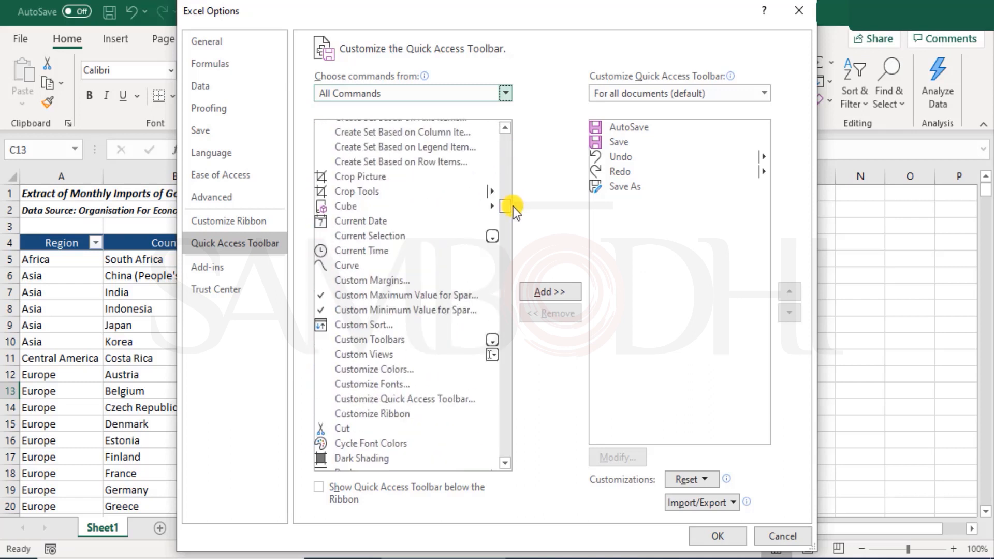
pyautogui.click(366, 353)
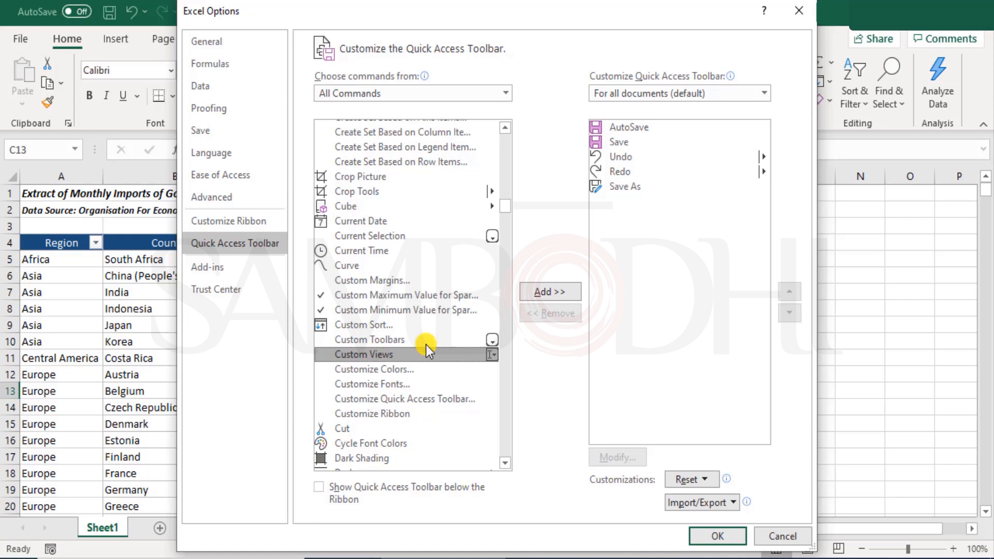
pyautogui.click(545, 293)
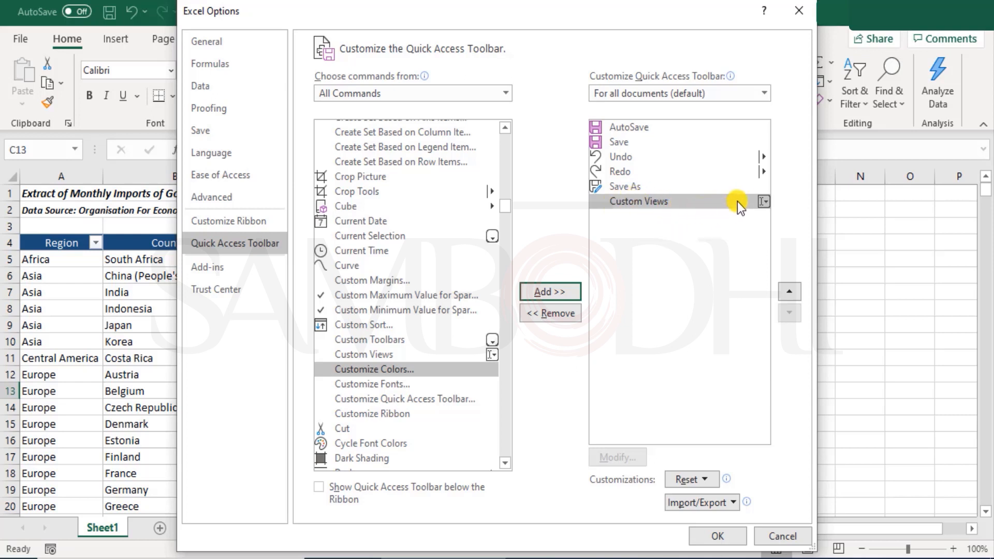
pyautogui.click(707, 535)
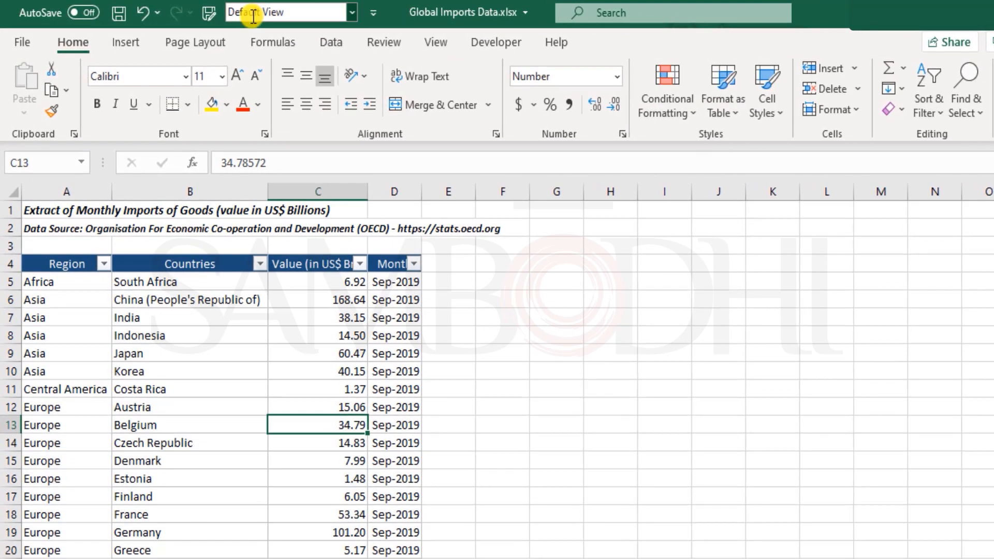
# Using the toolbar Custom Views box, show USA Data, then Africa Data, then Default View
pyautogui.click(352, 12)
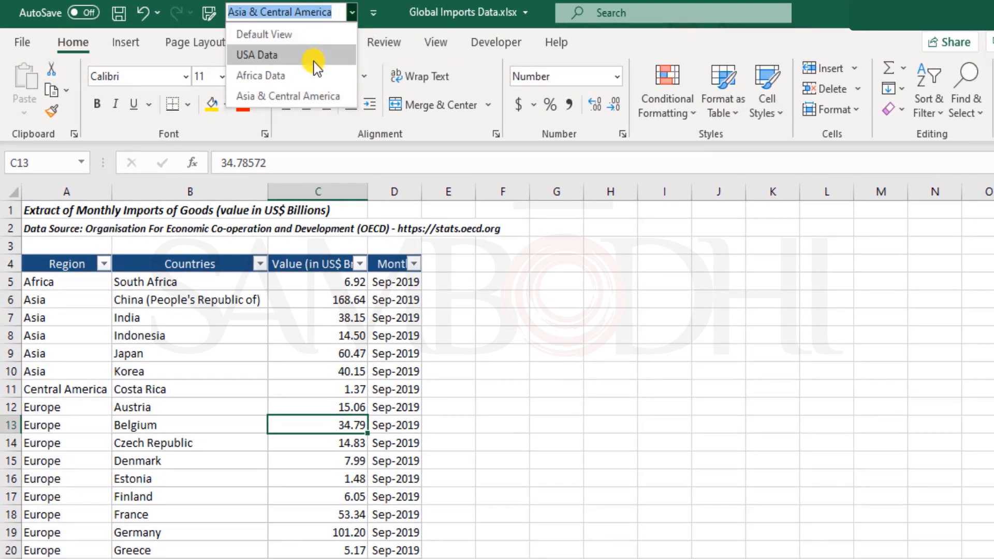
pyautogui.click(315, 56)
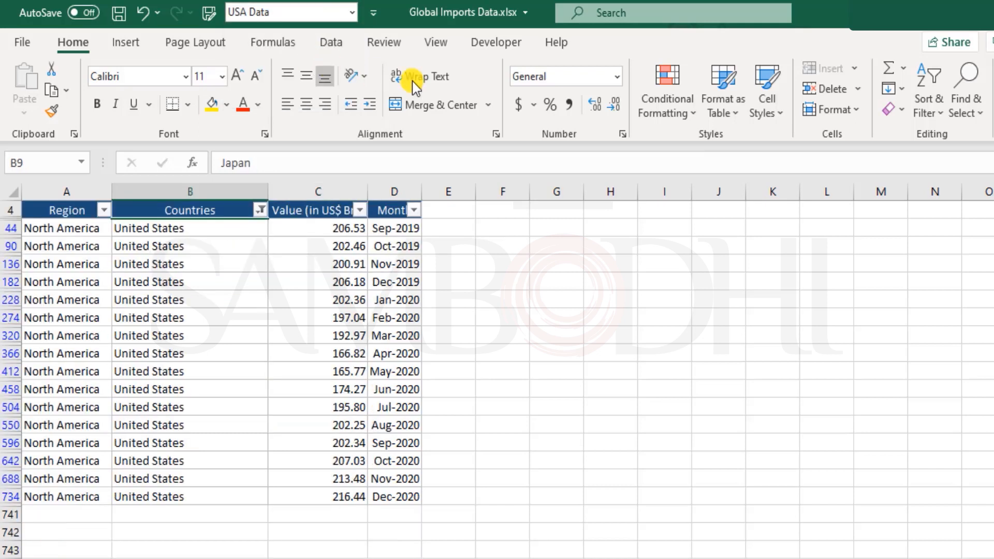
pyautogui.click(353, 13)
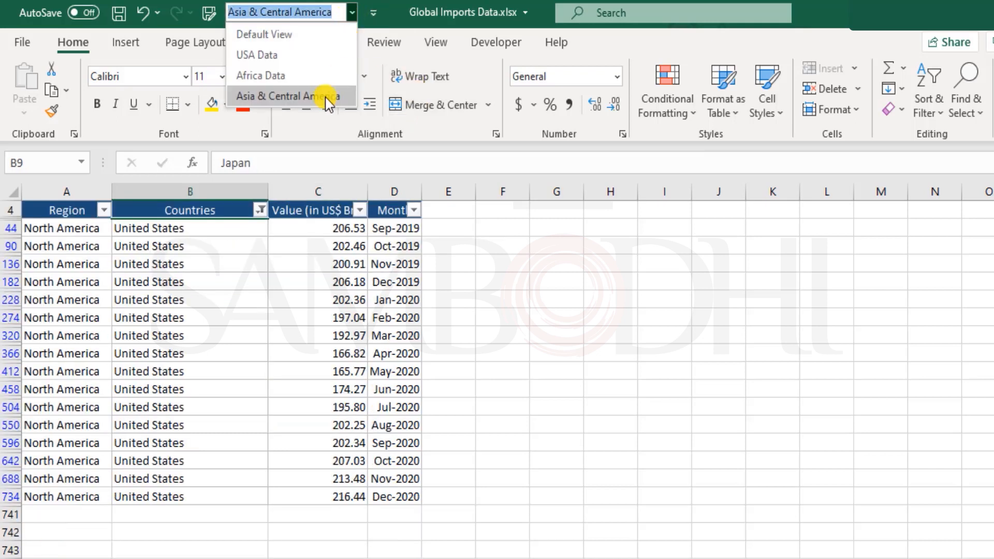
pyautogui.click(315, 78)
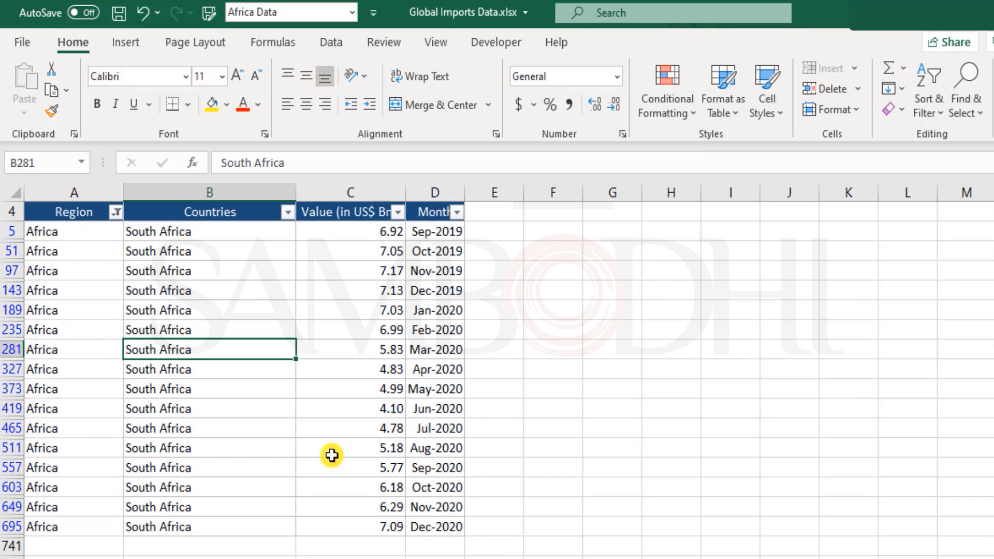
pyautogui.click(351, 16)
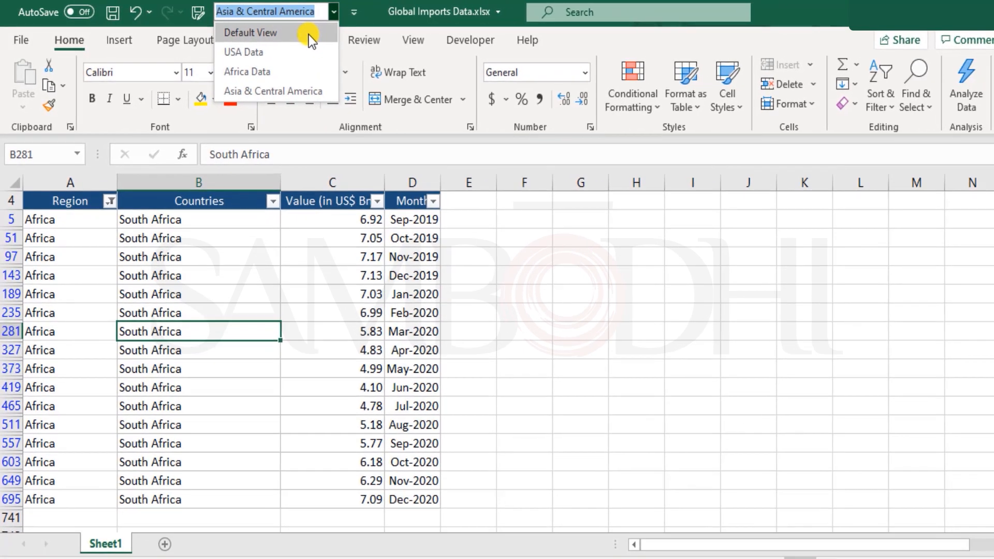
pyautogui.click(321, 35)
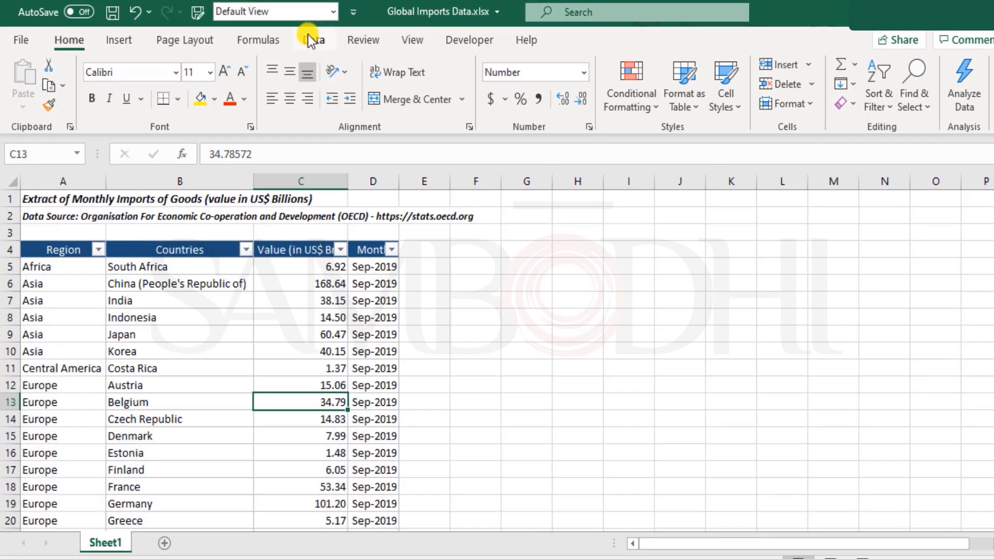
# Show the Asia & Central America view, then return to Default View
pyautogui.click(345, 14)
pyautogui.click(318, 89)
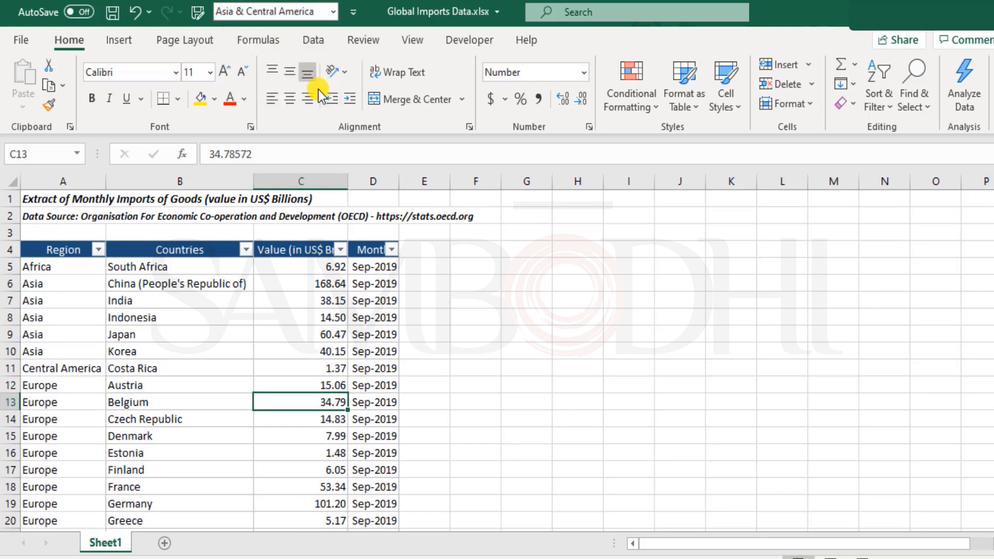
pyautogui.click(331, 12)
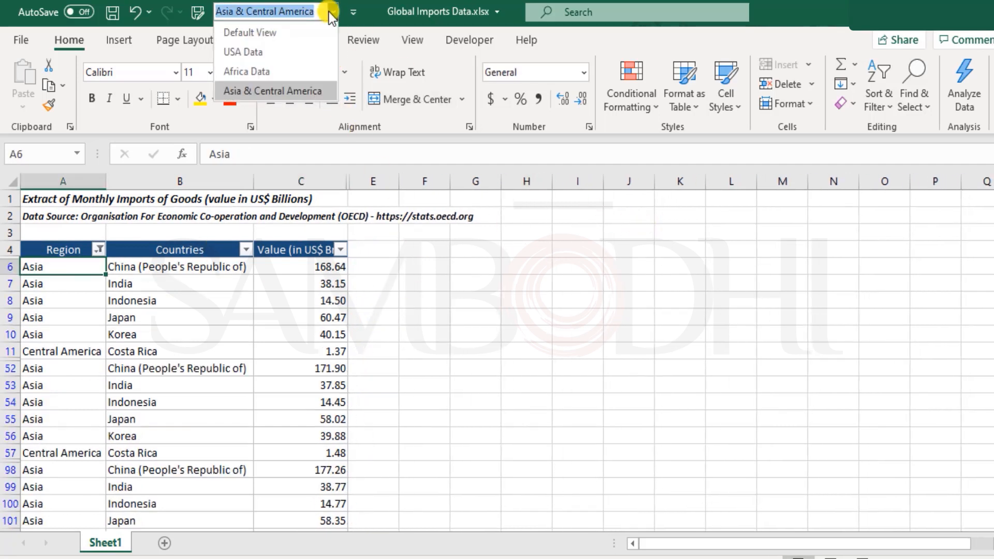
pyautogui.click(291, 37)
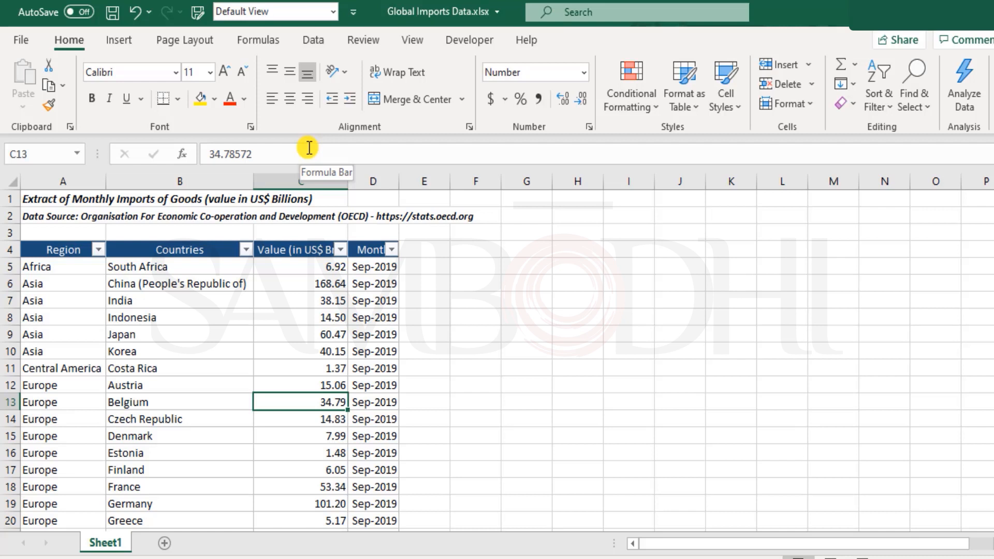
# Finish on the USA Data view showing the 16 United States rows, selecting cell B228
pyautogui.click(333, 12)
pyautogui.click(332, 14)
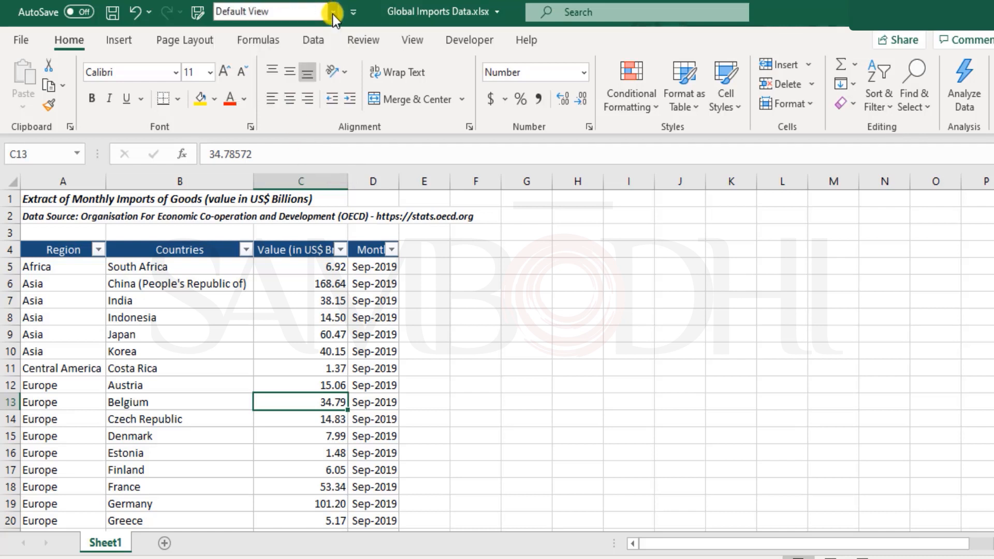
pyautogui.click(332, 14)
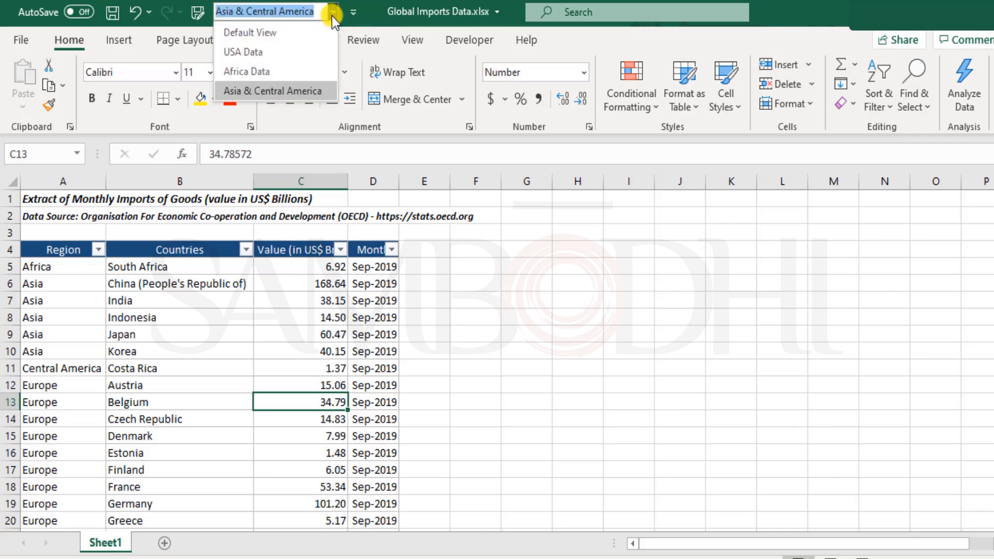
pyautogui.click(271, 50)
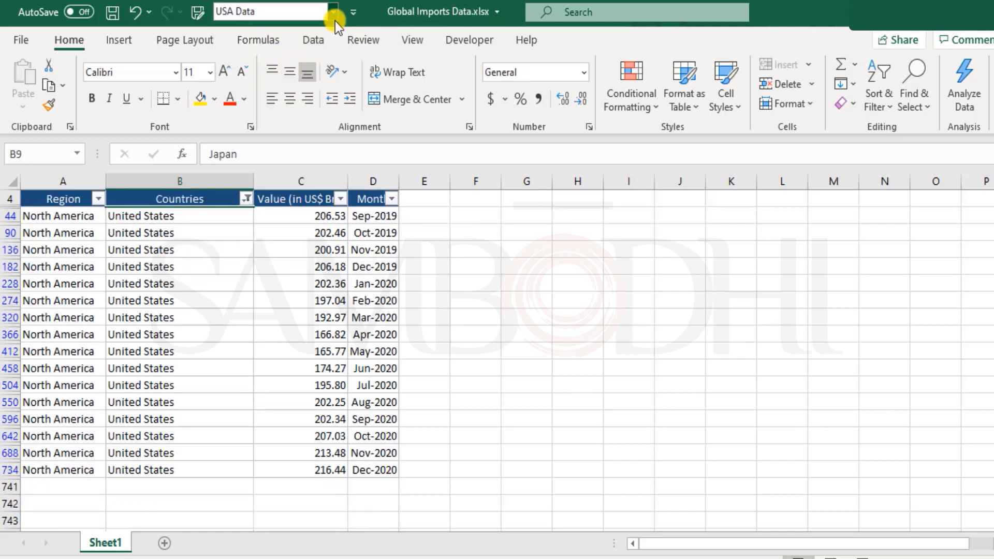
pyautogui.click(170, 289)
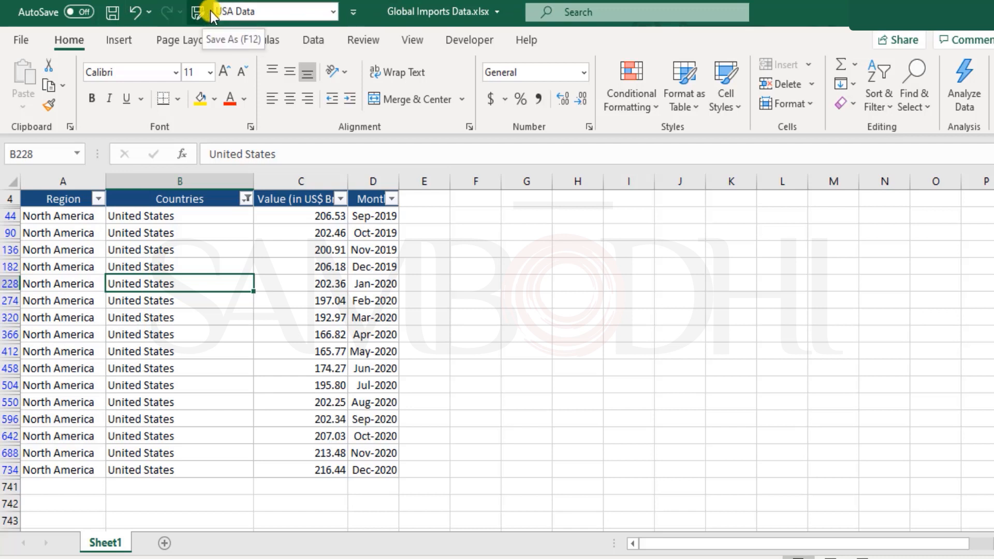
# Open View > Custom Views to list Africa Data, Asia & Central America, Default View and USA Data
pyautogui.click(356, 10)
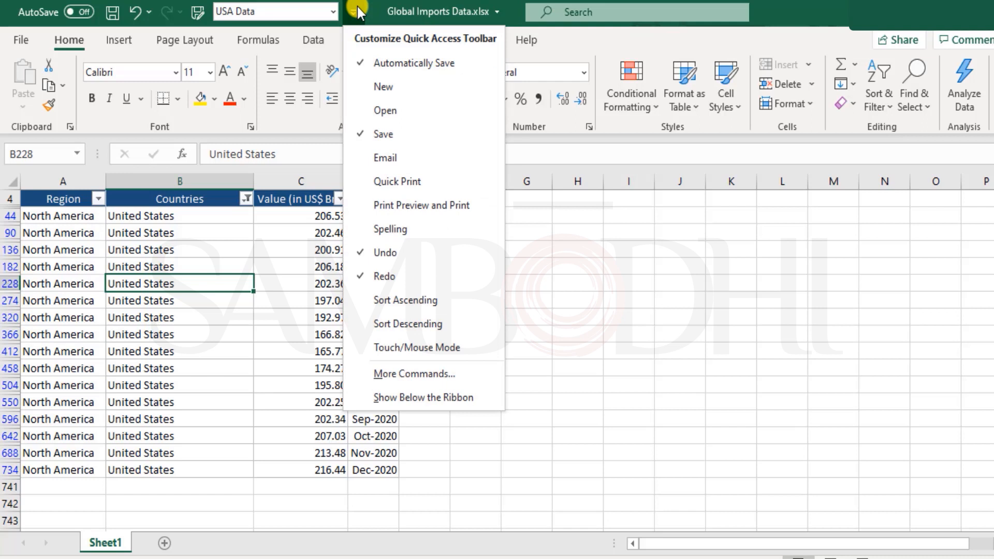
pyautogui.click(358, 10)
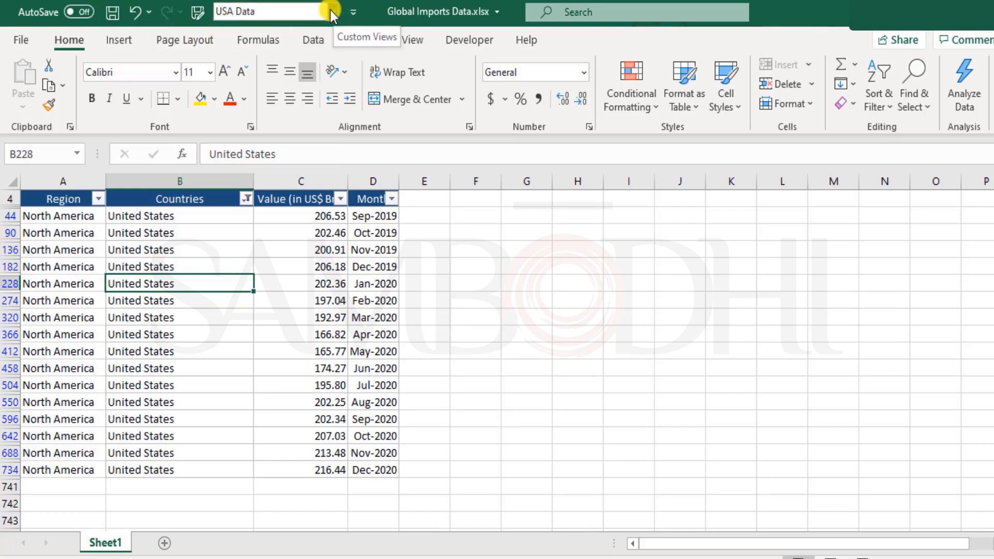
pyautogui.click(418, 39)
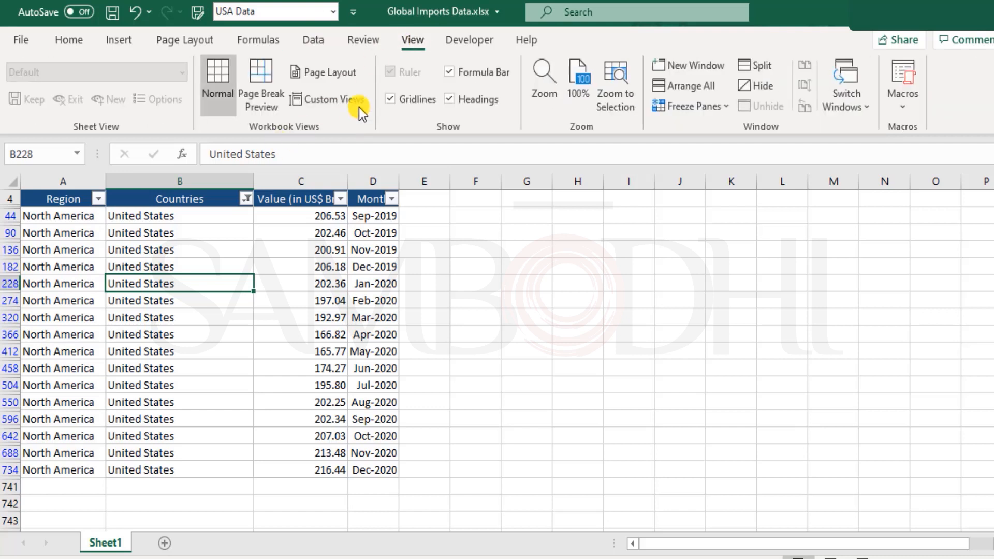
pyautogui.click(359, 99)
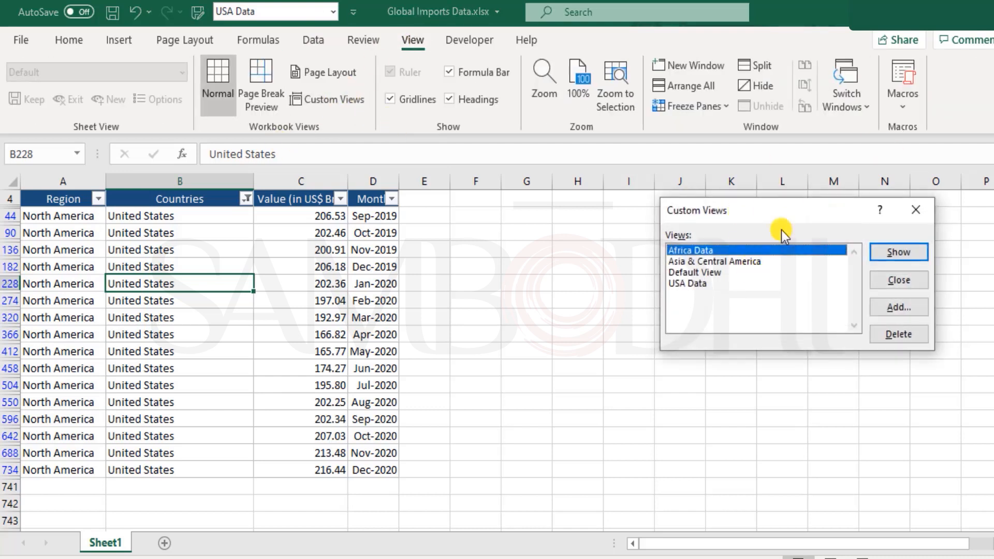